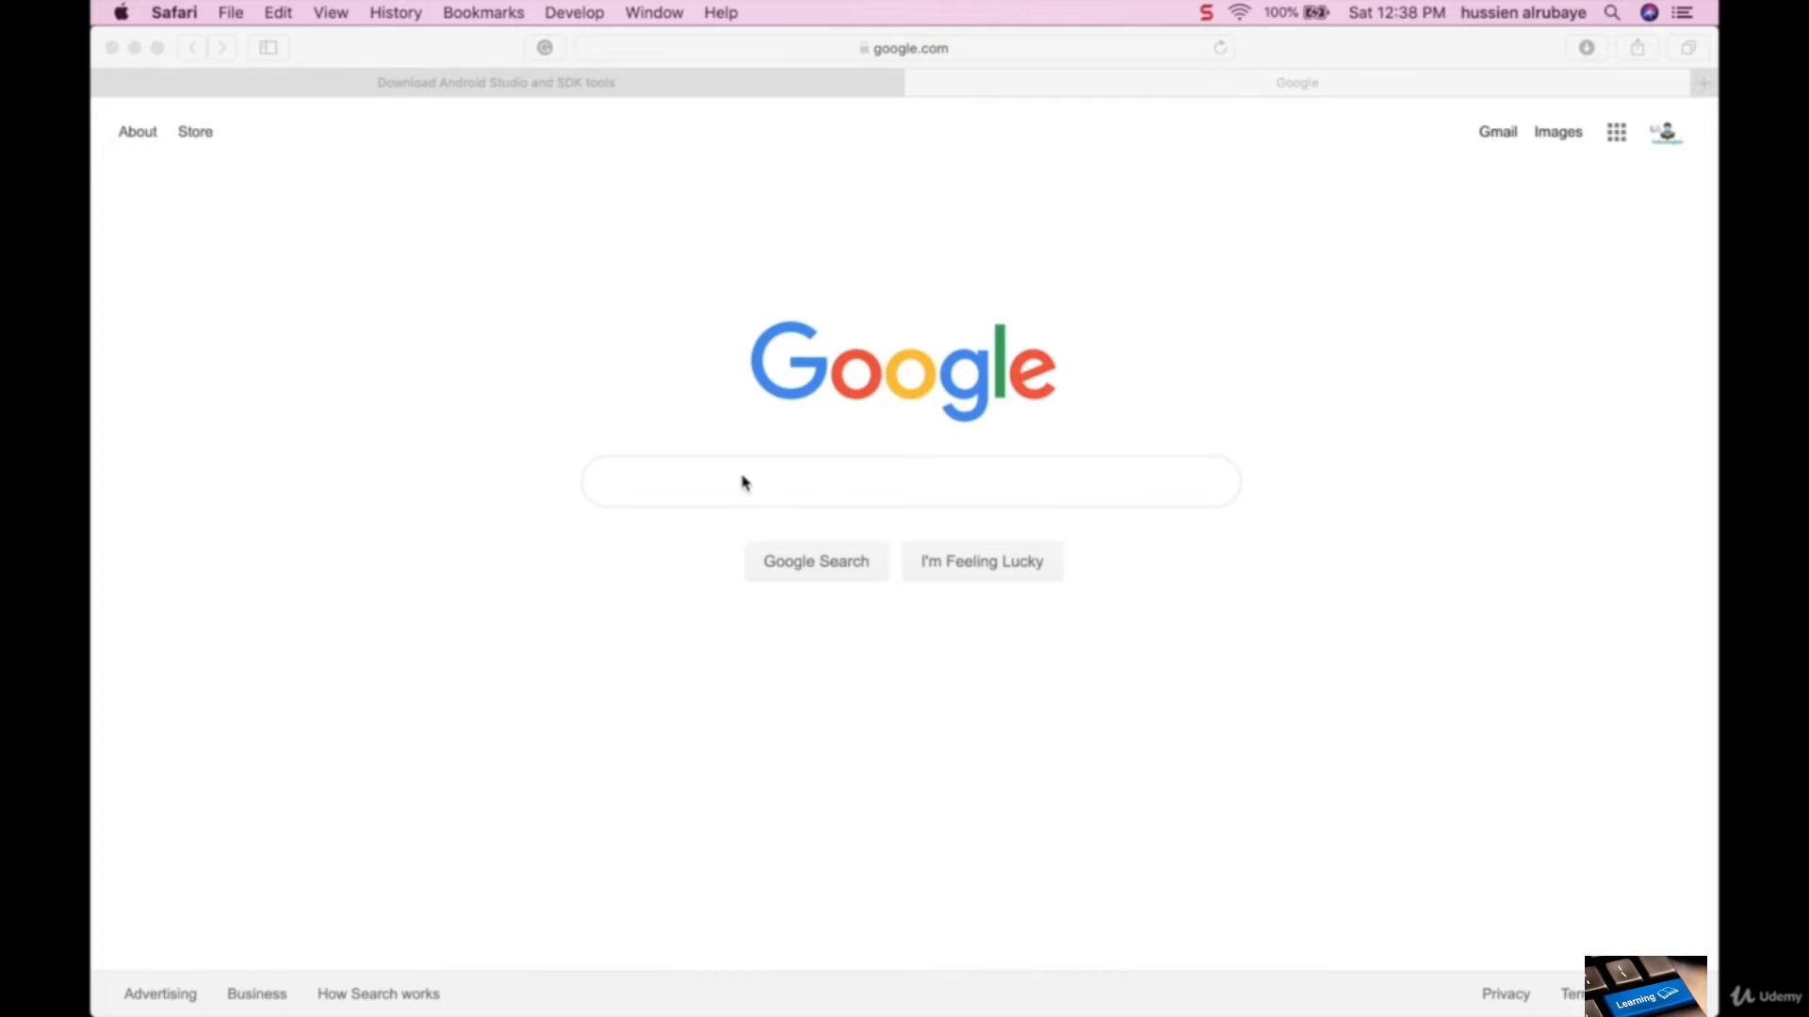
# - Search Google for "android studio" and open the Android Developers download page for Android Studio and SDK tools
pyautogui.write('android studio')
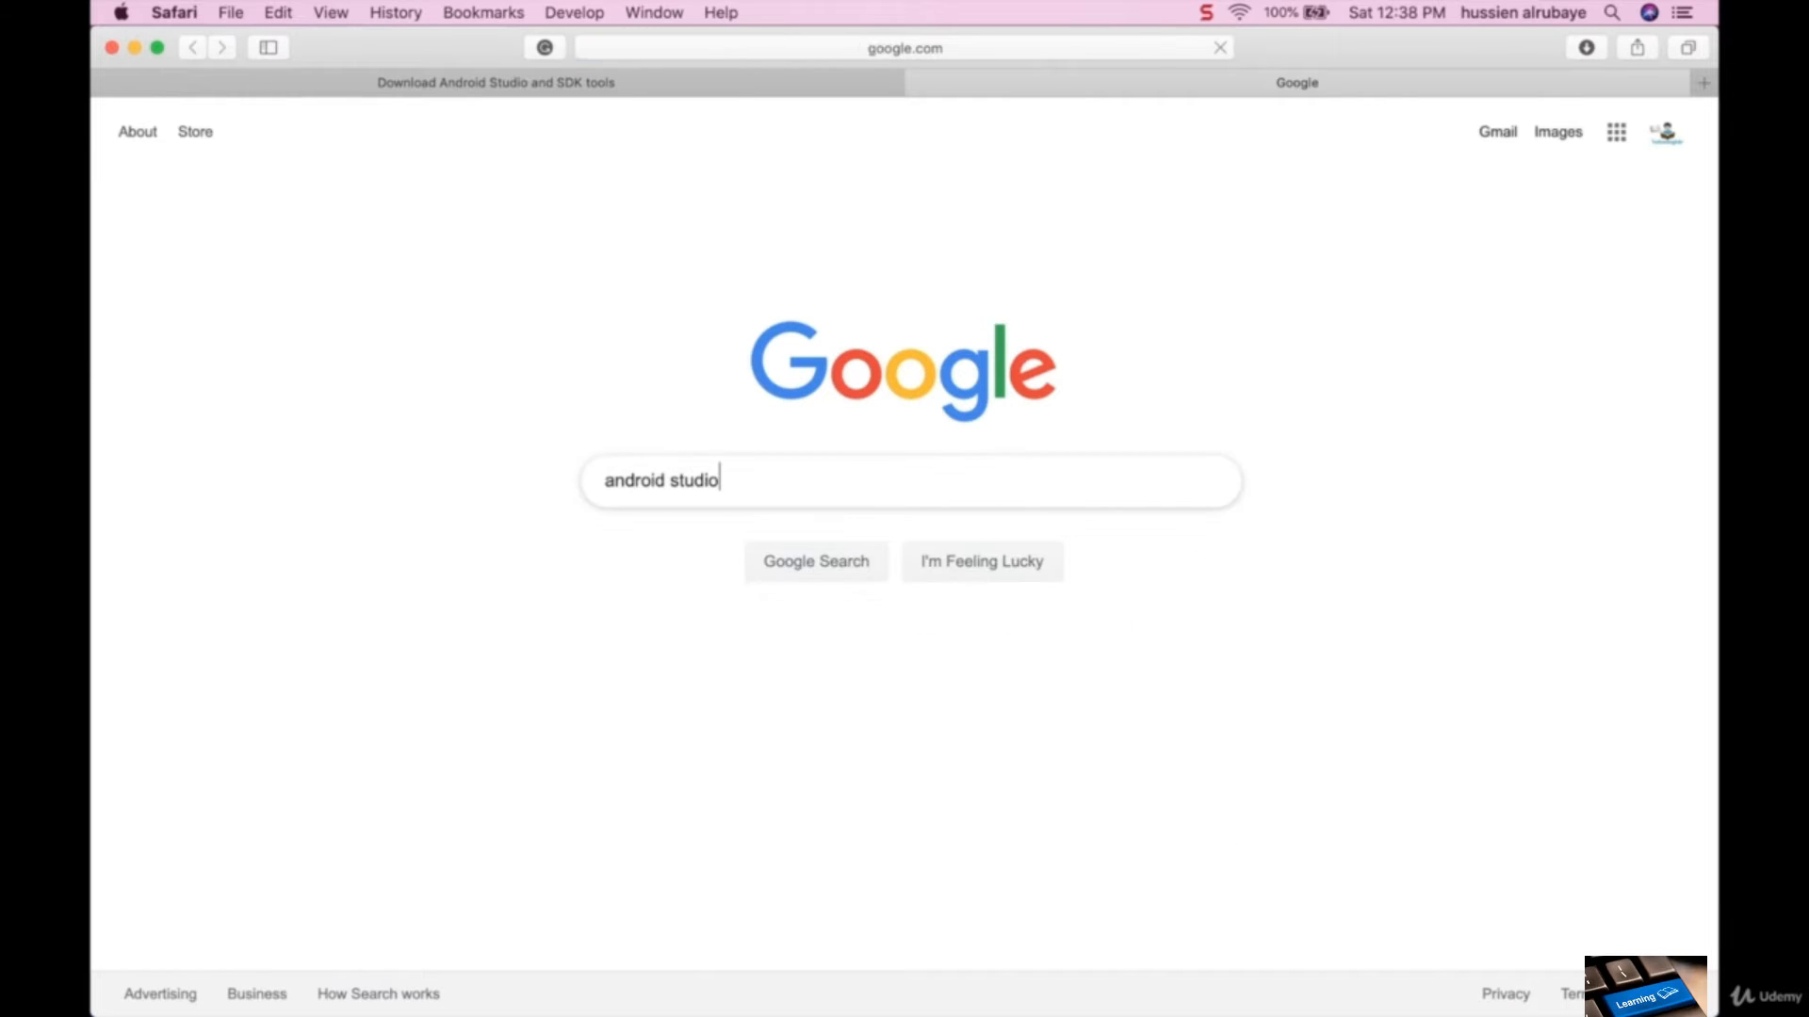
pyautogui.press('Return')
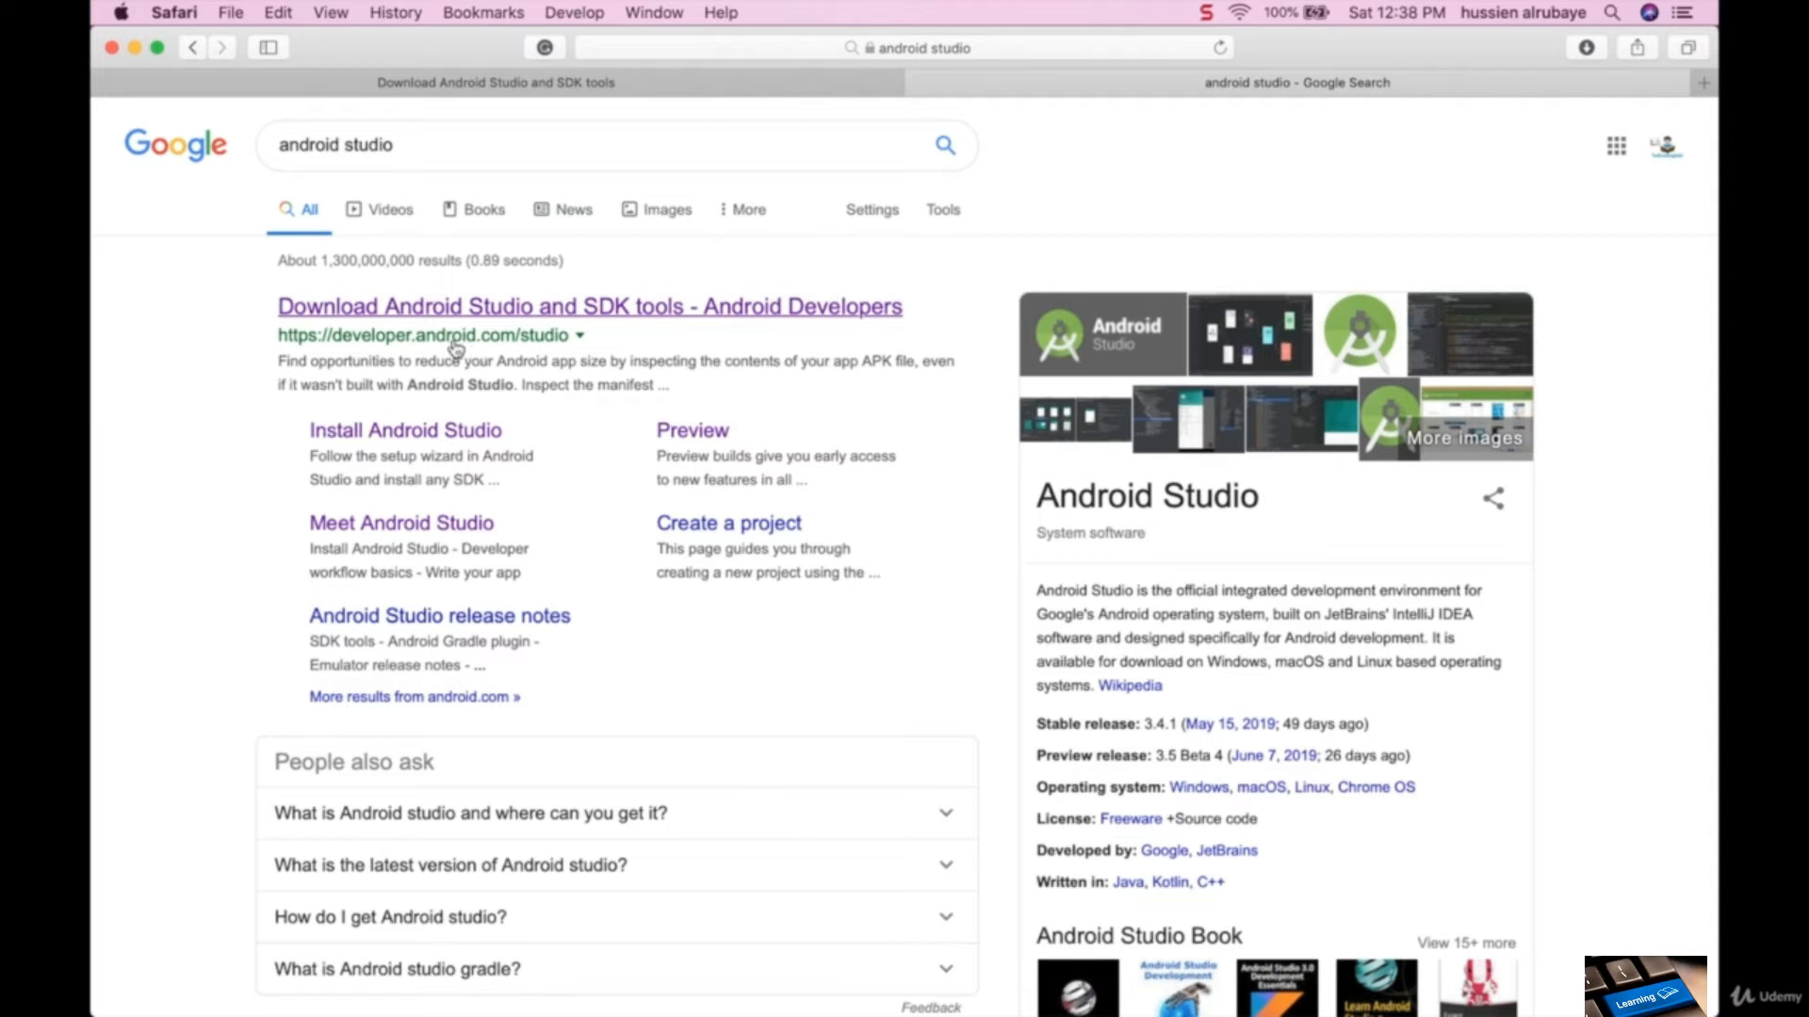
pyautogui.click(532, 311)
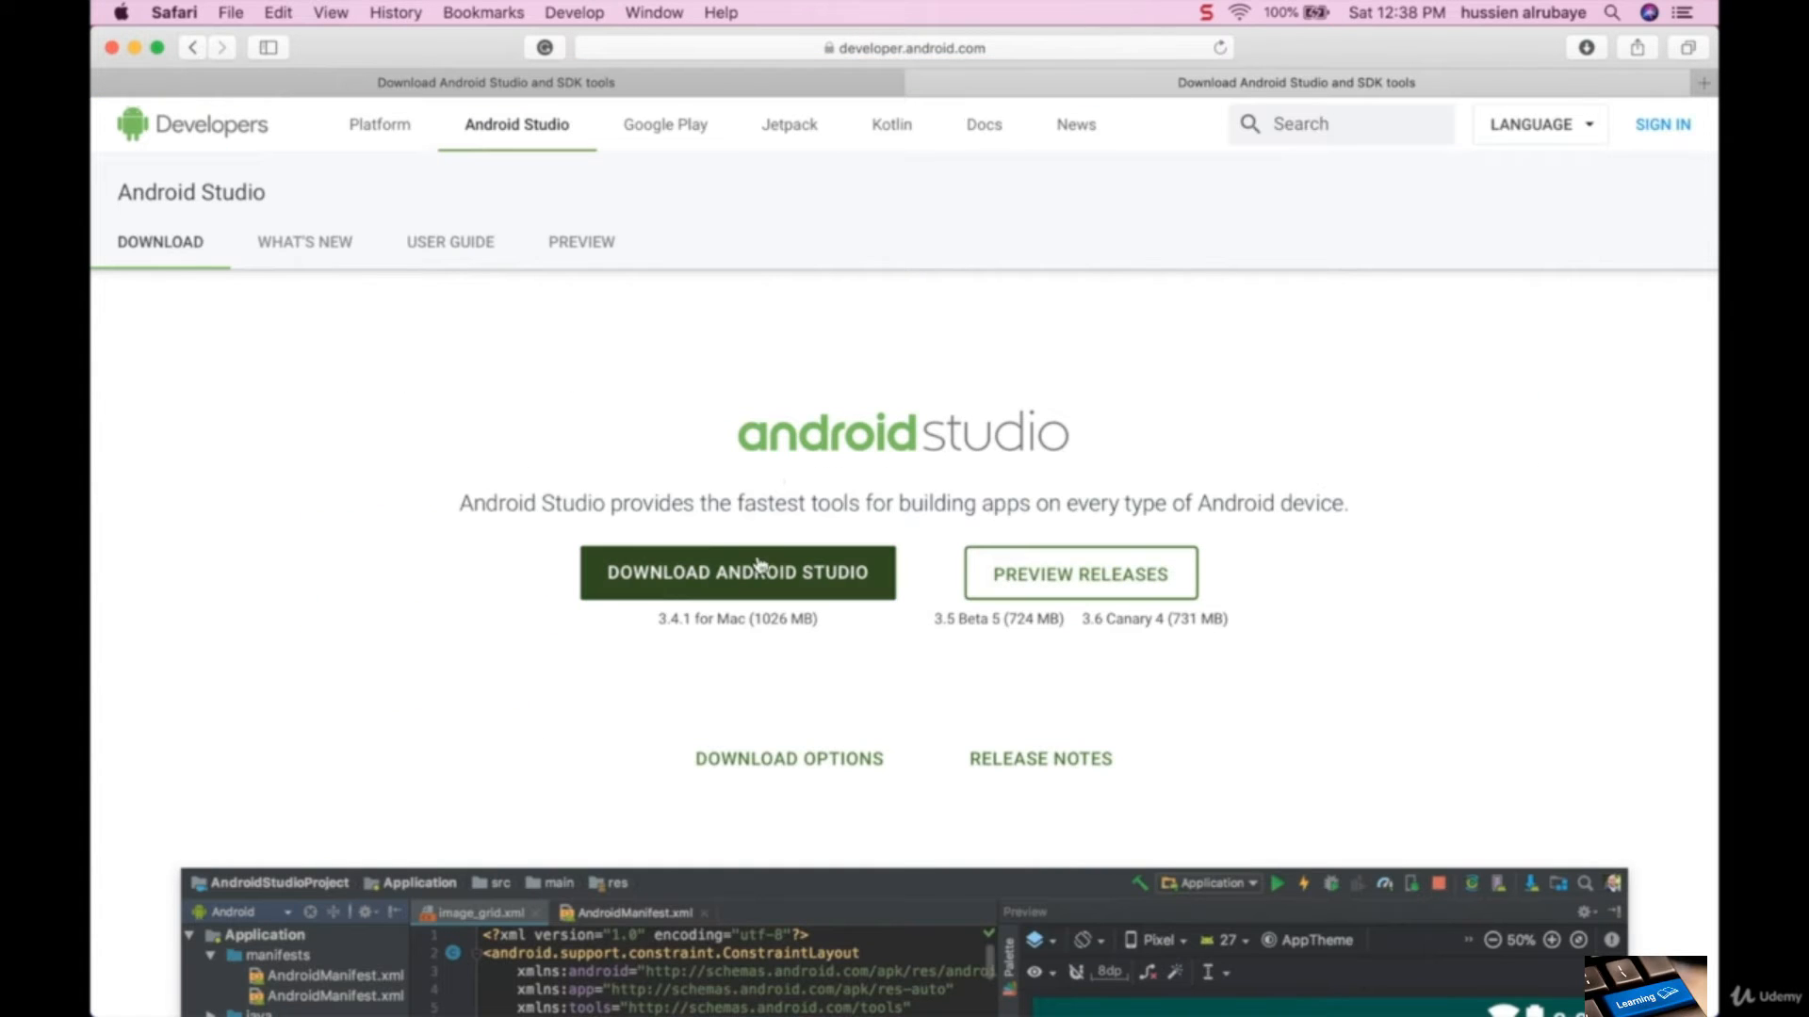
# - Agree to the terms and conditions, start the Android Studio for Mac download and clear the browser's download list
pyautogui.click(728, 582)
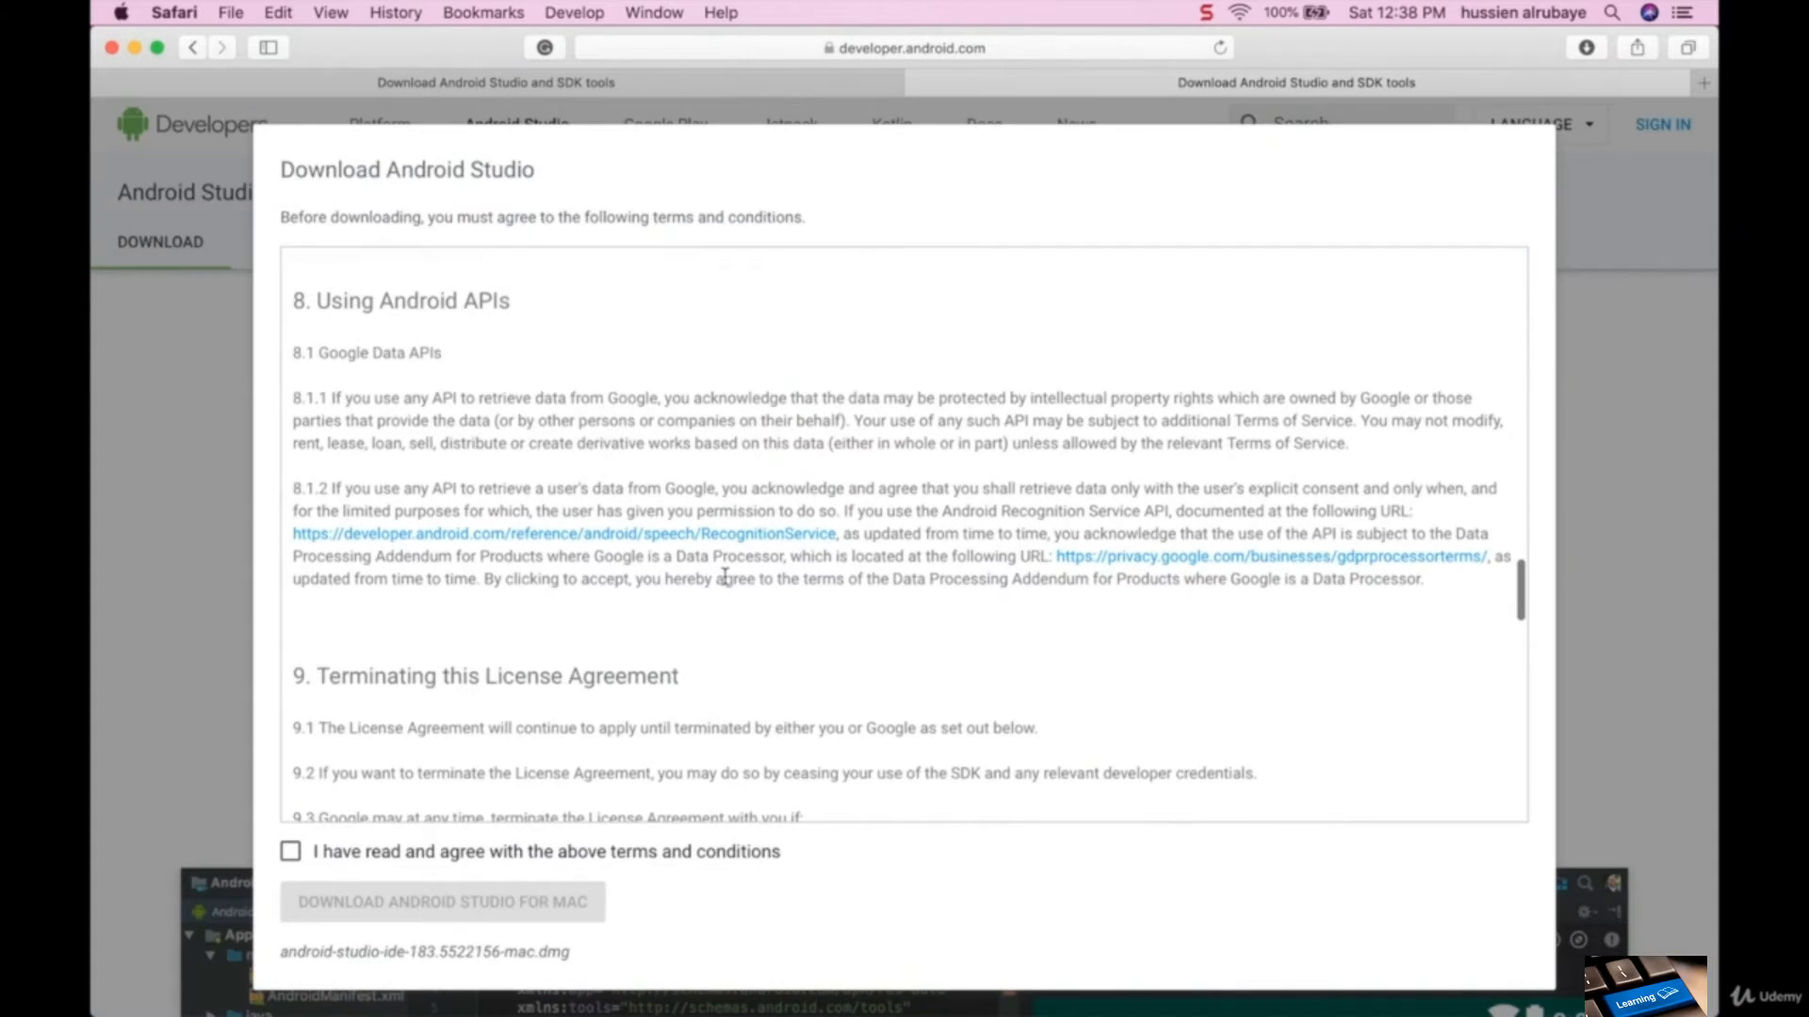
pyautogui.click(341, 853)
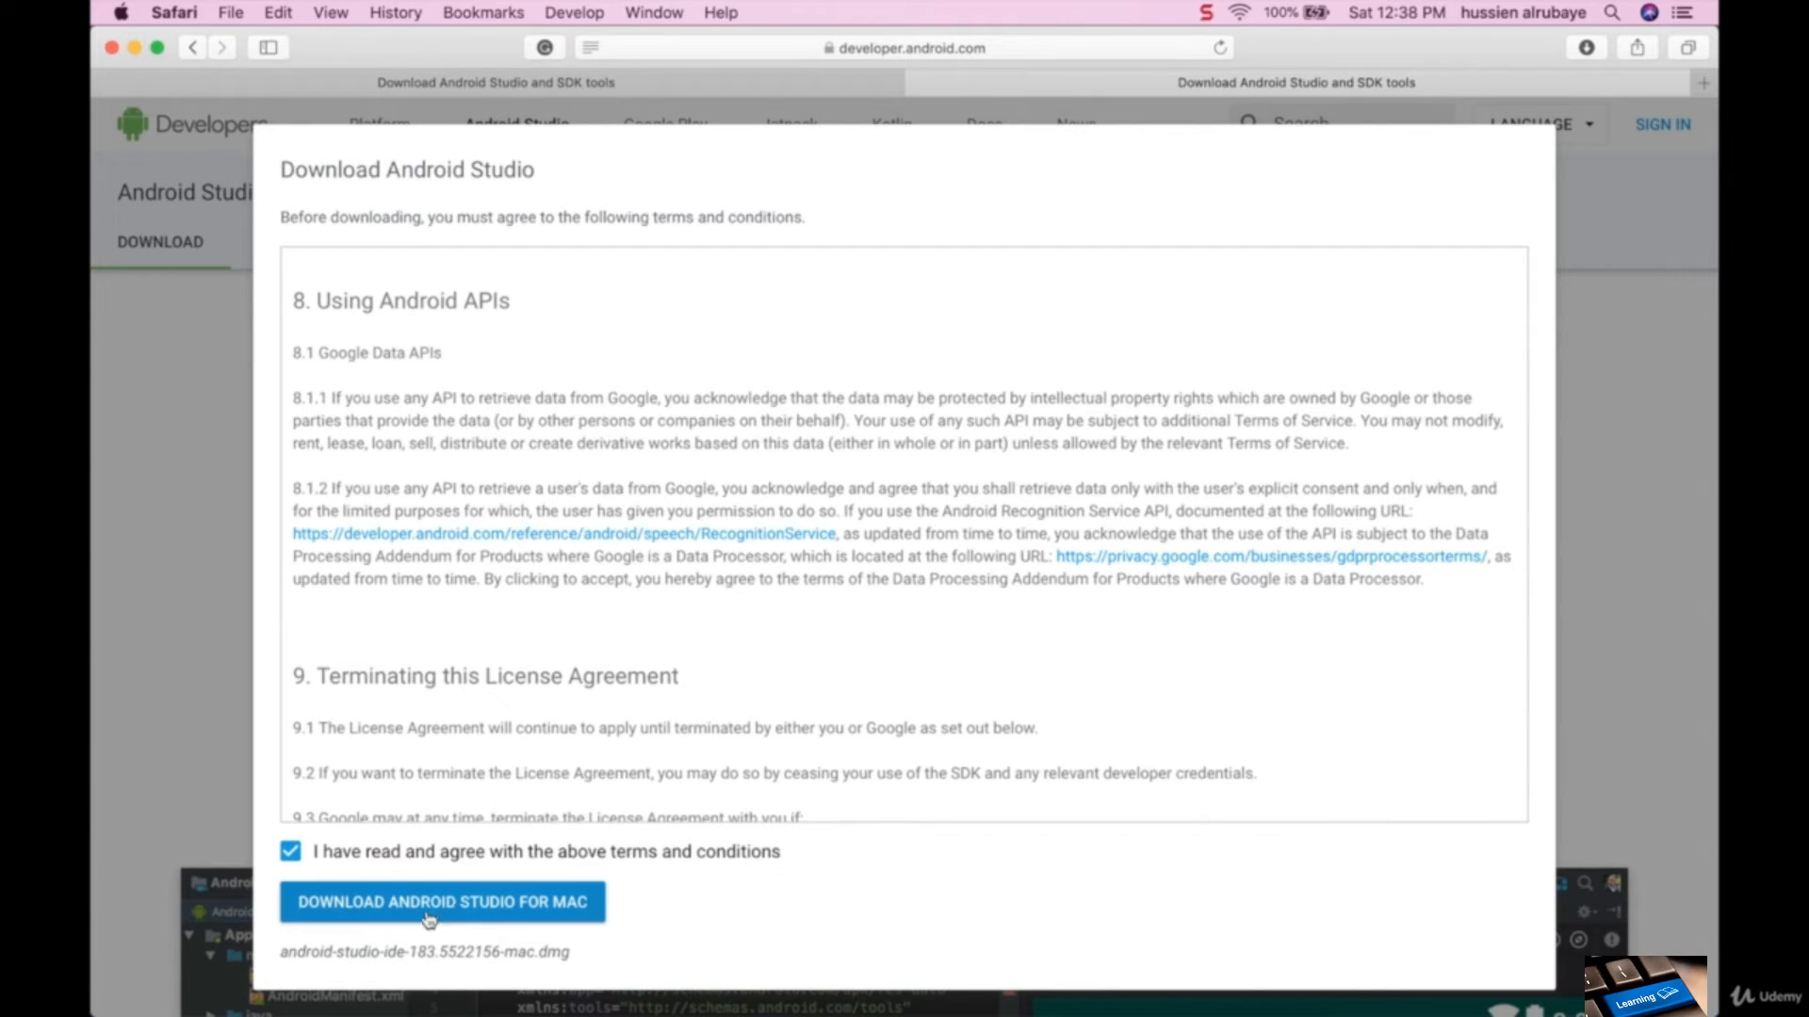
pyautogui.click(468, 905)
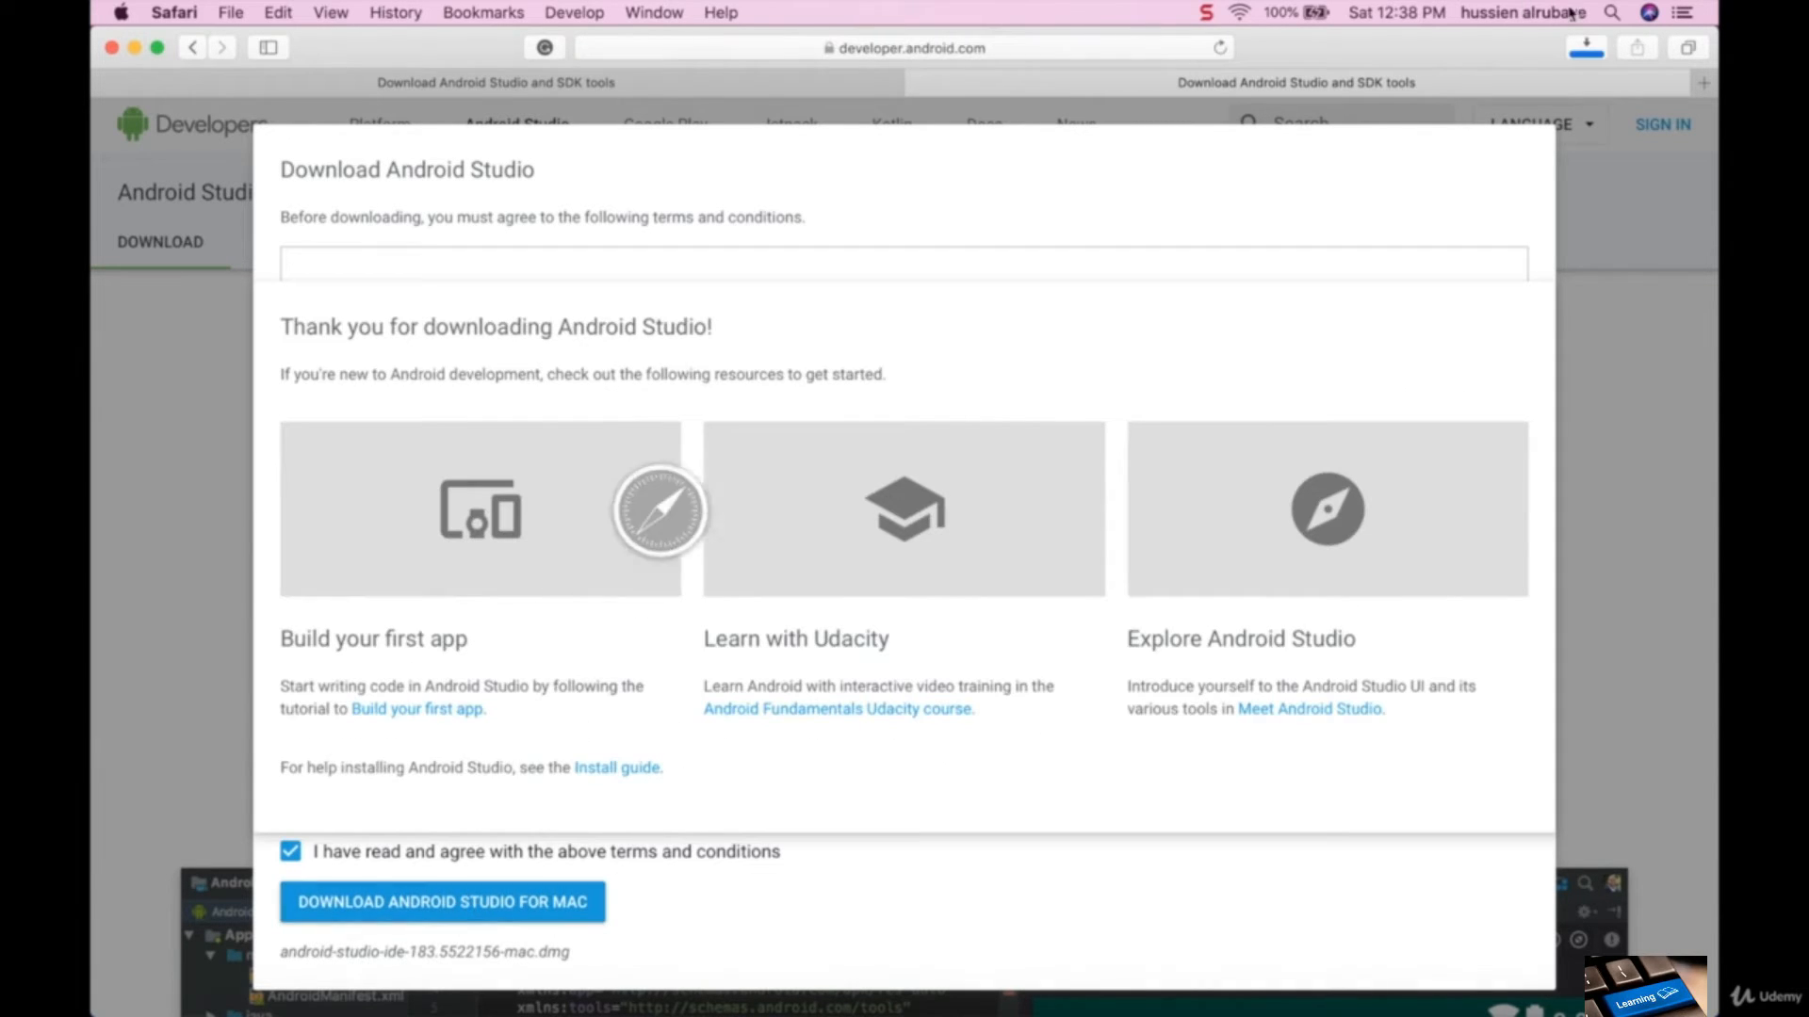
pyautogui.click(1589, 49)
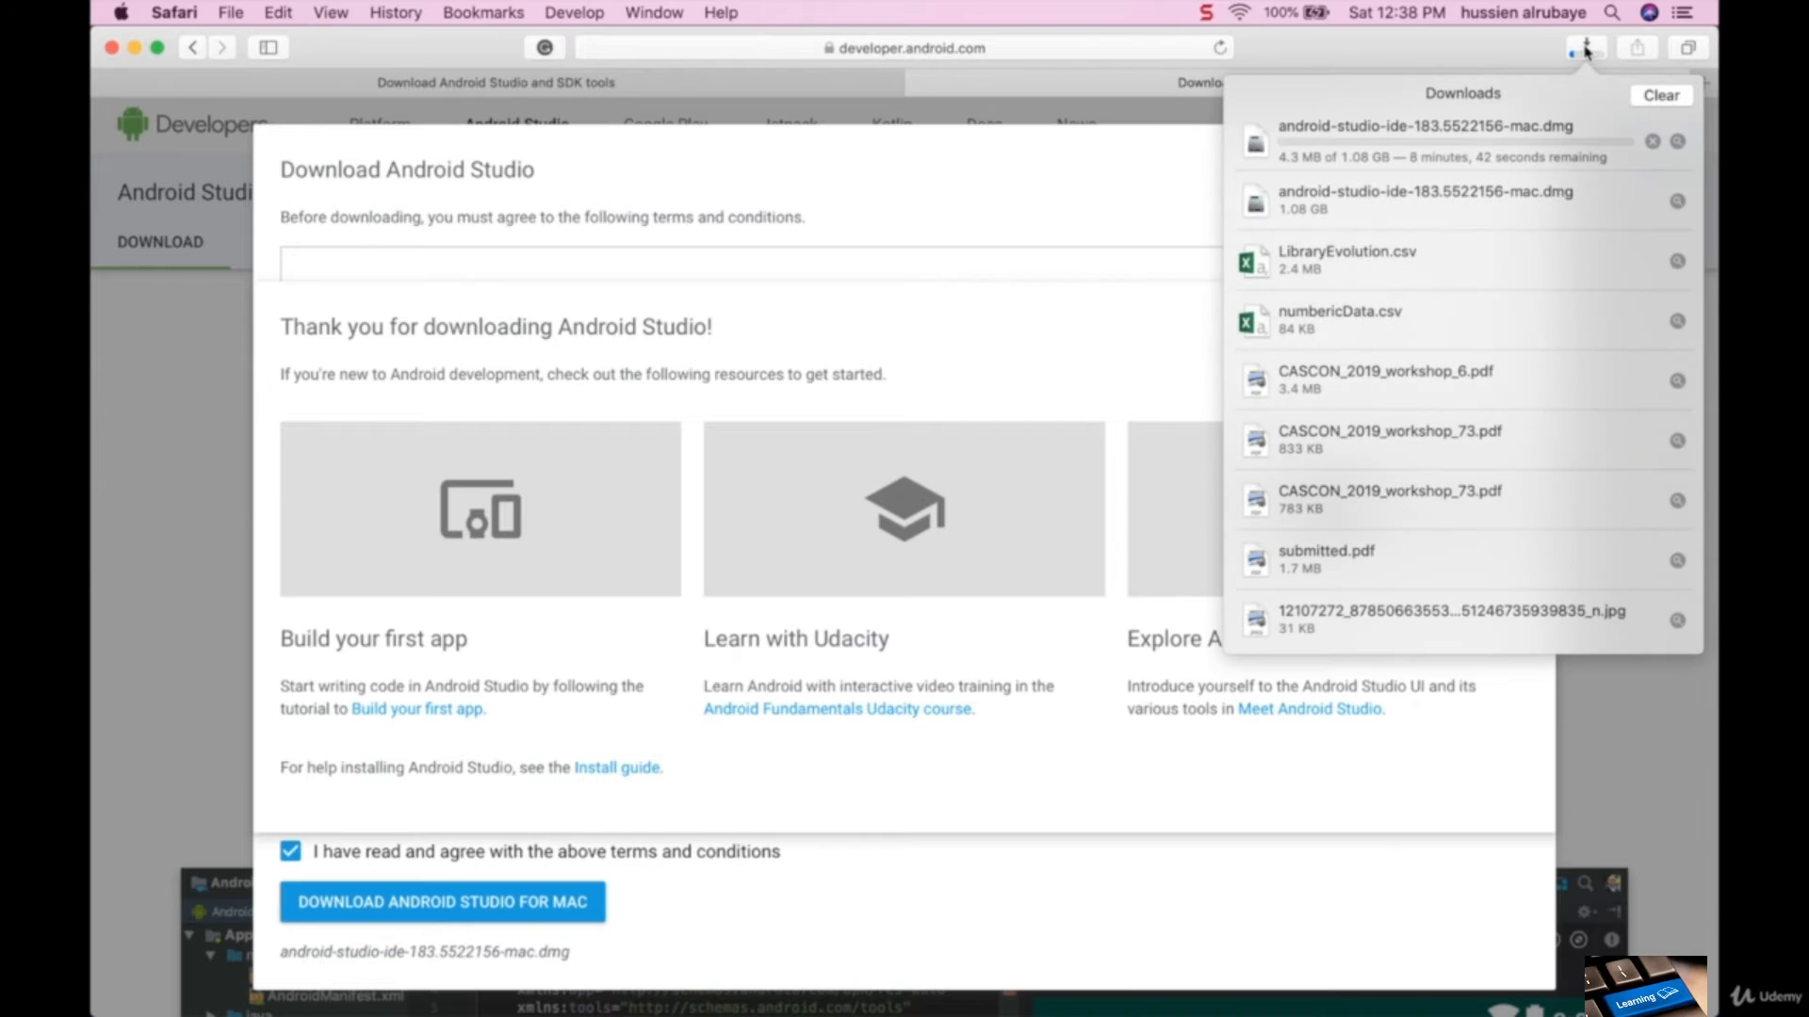
pyautogui.click(1660, 96)
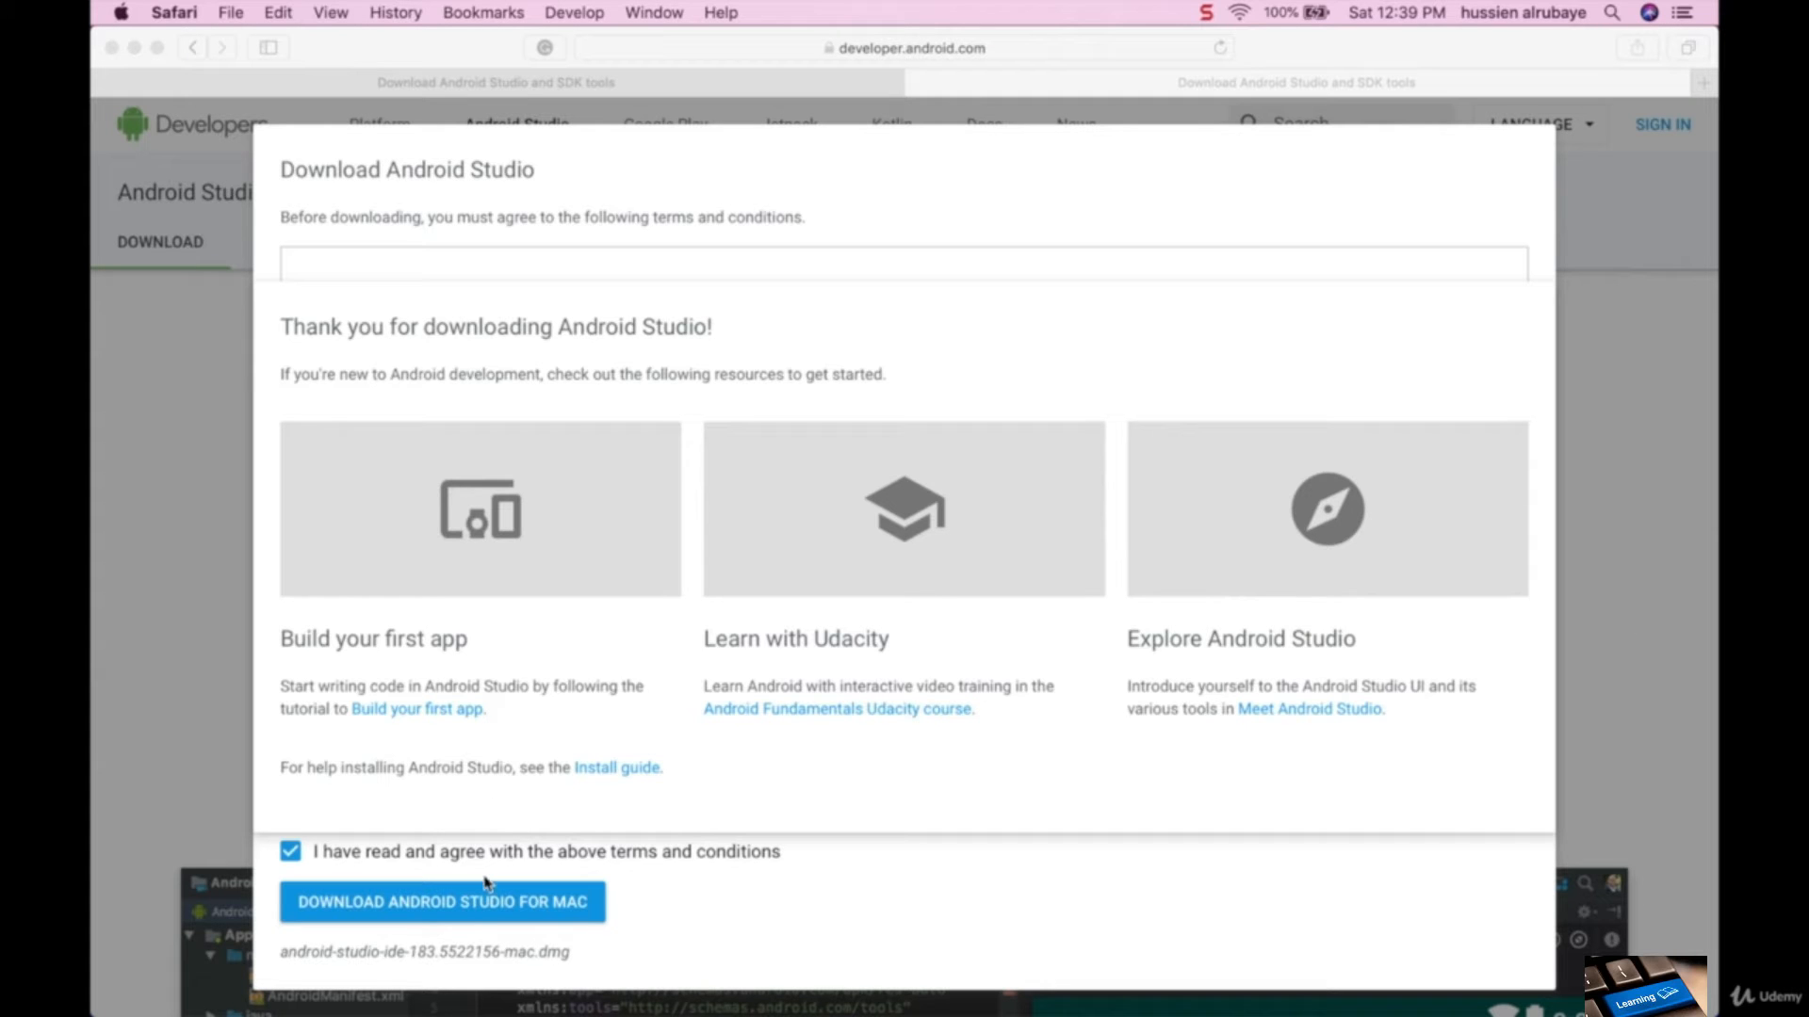
# - Switch to Finder, open the Android Studio disk image in Downloads and copy Android Studio into the Applications folder
pyautogui.click(229, 987)
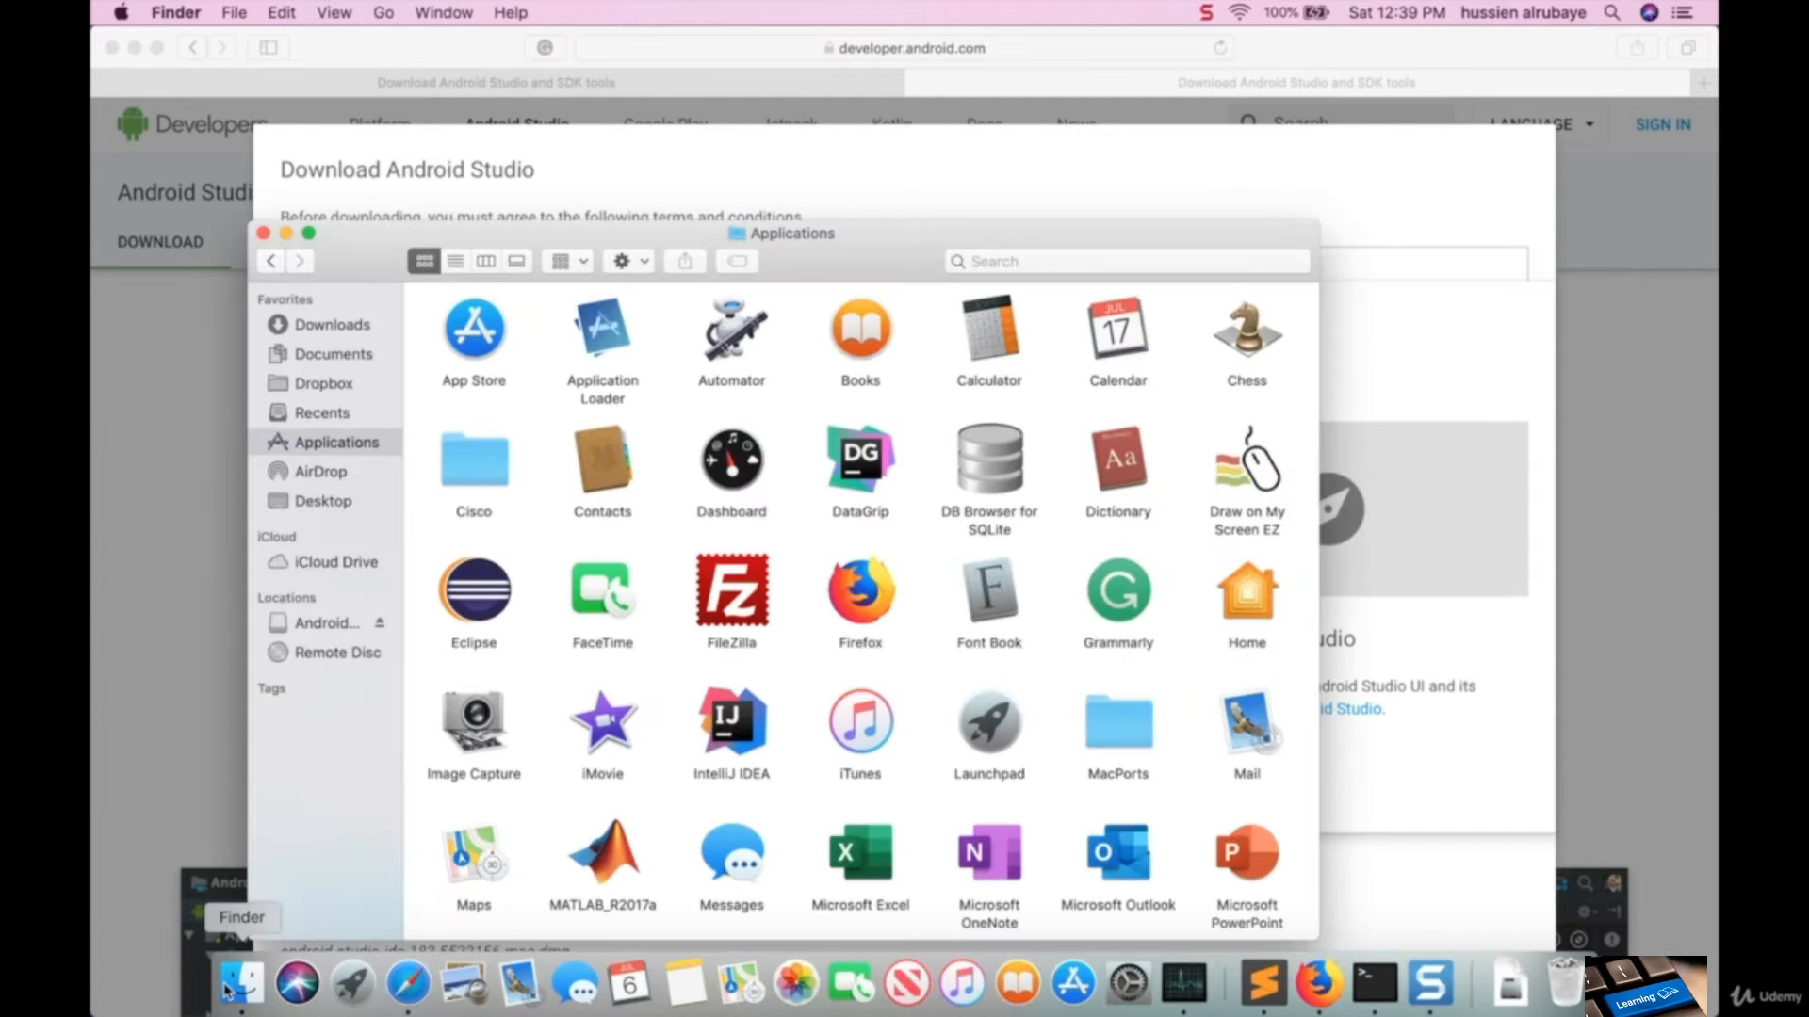
pyautogui.click(344, 325)
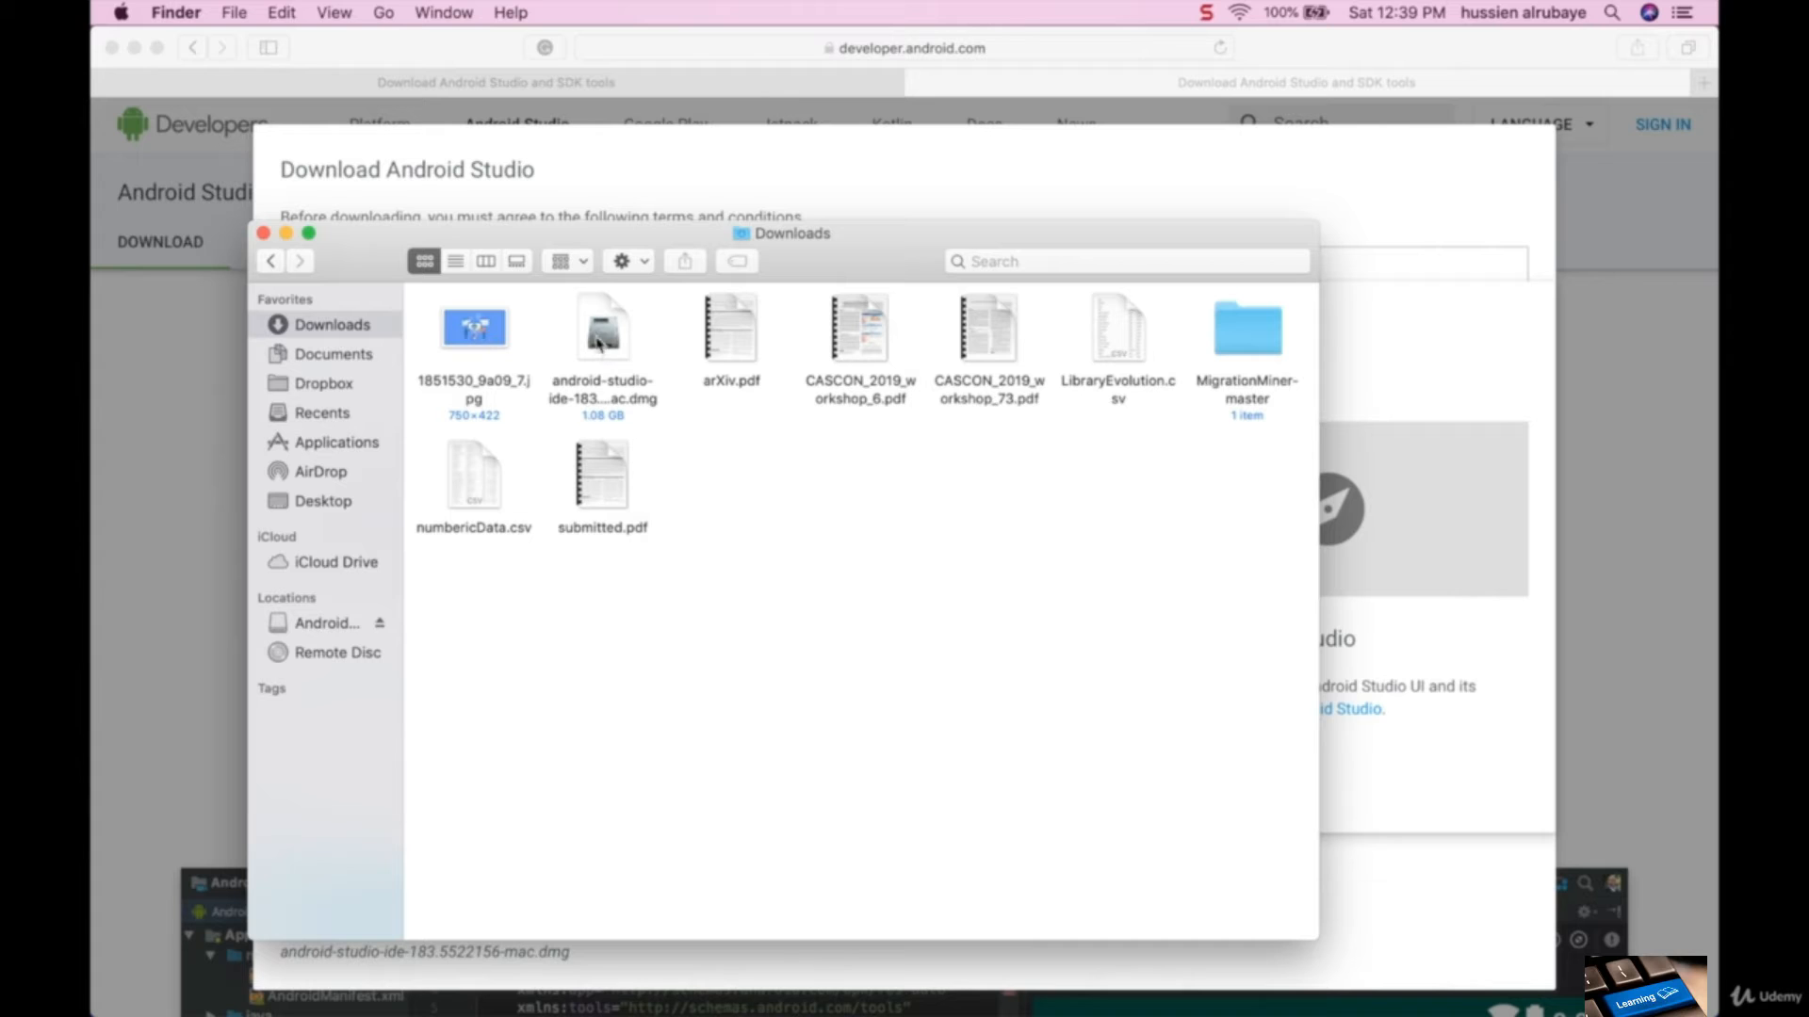
pyautogui.click(617, 329)
pyautogui.doubleClick(615, 329)
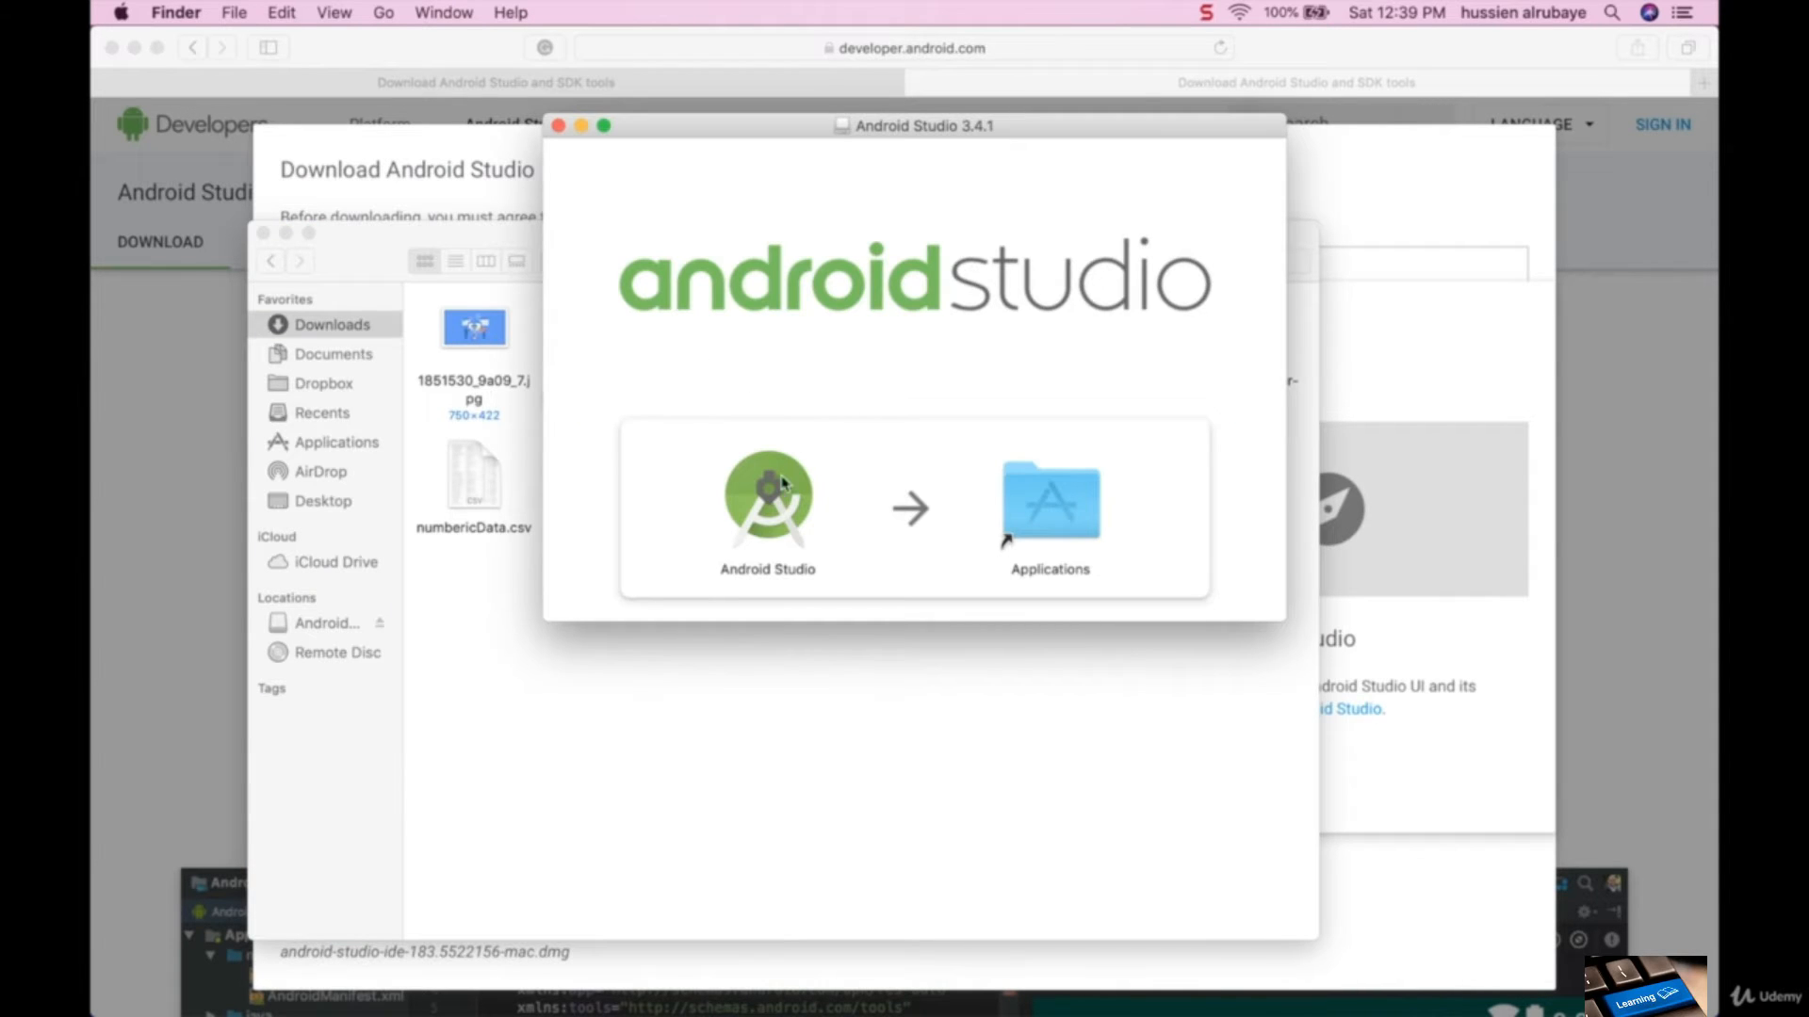
pyautogui.click(764, 514)
pyautogui.moveTo(764, 514); pyautogui.dragTo(1044, 529)
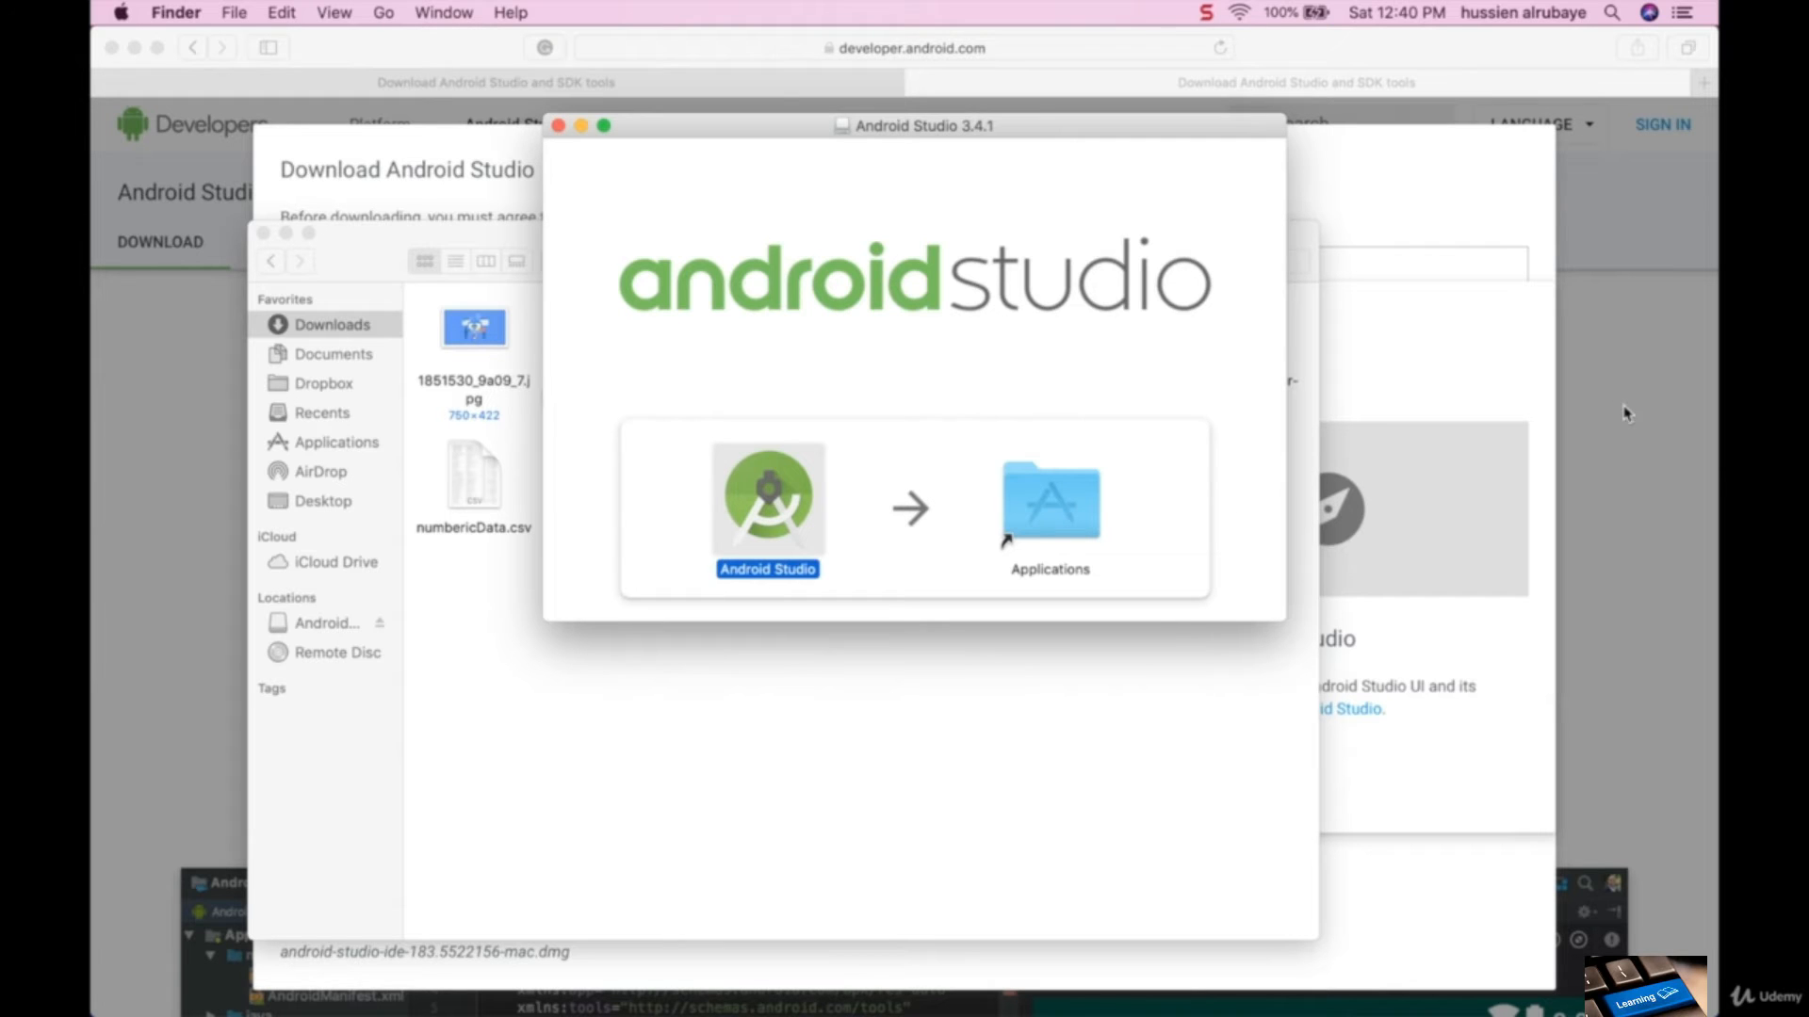
pyautogui.click(577, 126)
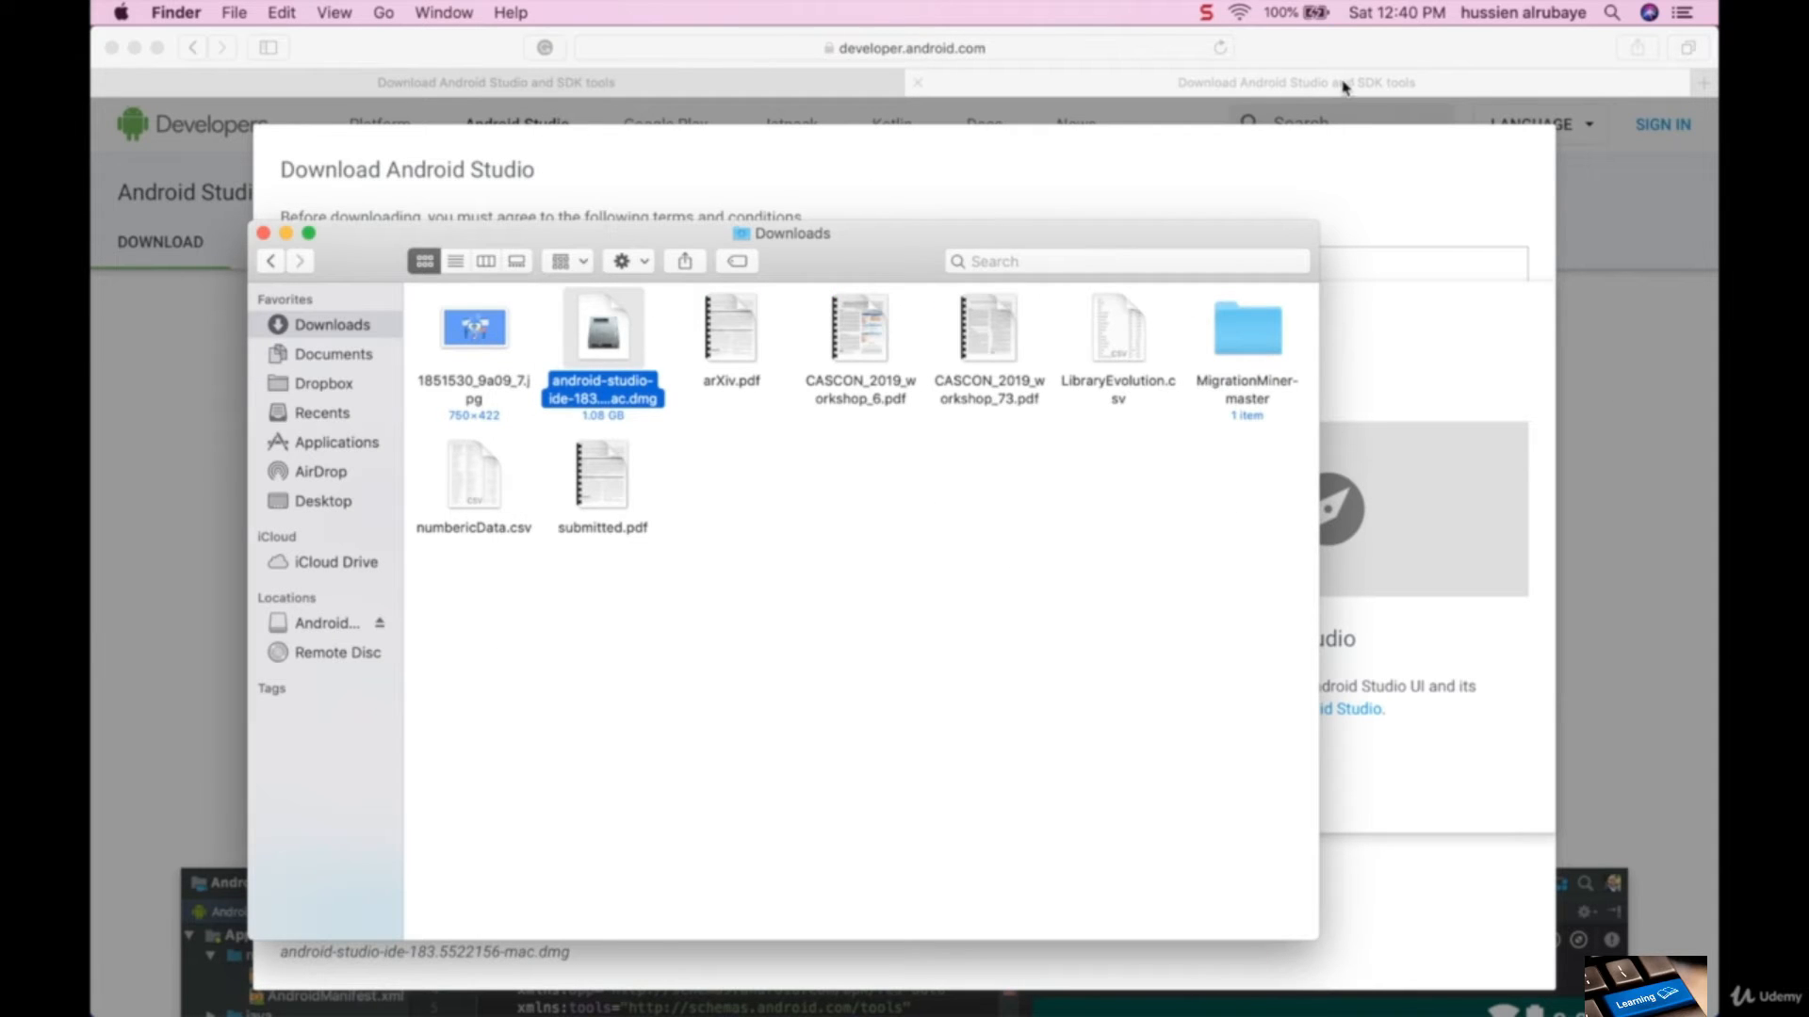
# - Launch Android Studio through a system-wide search for "android"
pyautogui.click(1612, 12)
pyautogui.write('snandroid')
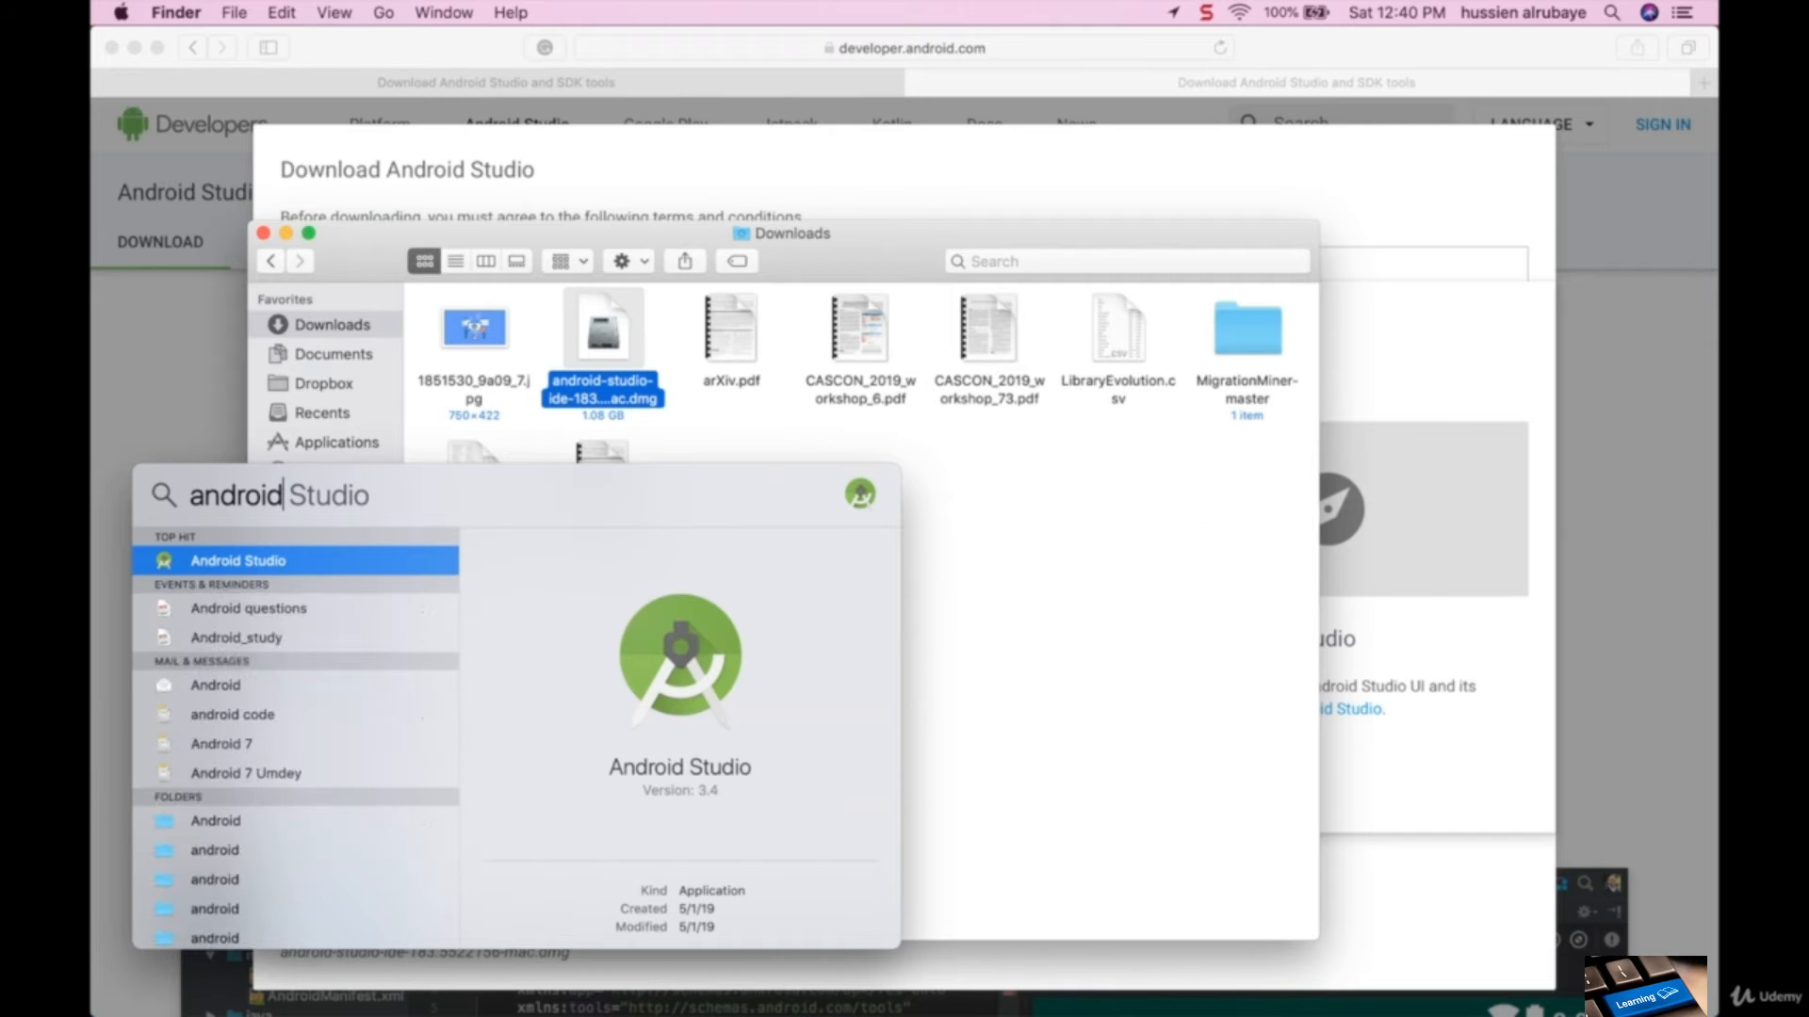
pyautogui.press('Return')
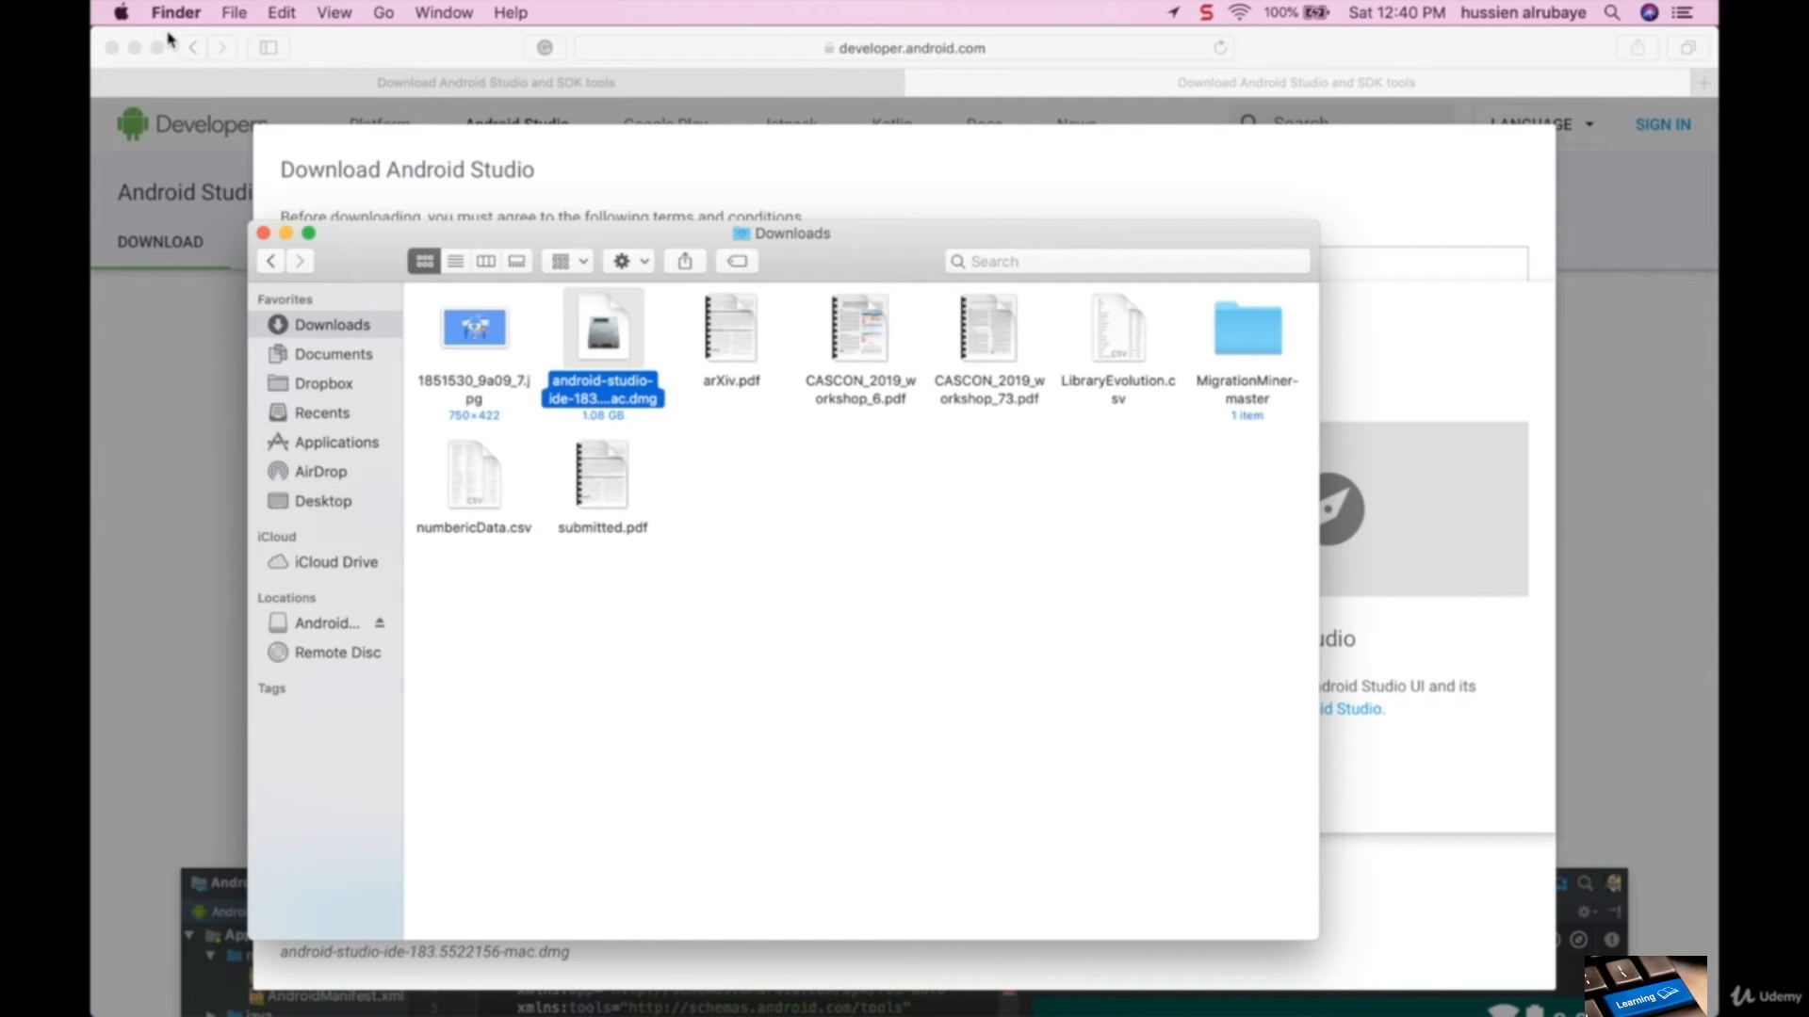
# - Clear the browser, terminal and Downloads windows from the desktop and confirm opening the downloaded Android Studio app
pyautogui.click(137, 49)
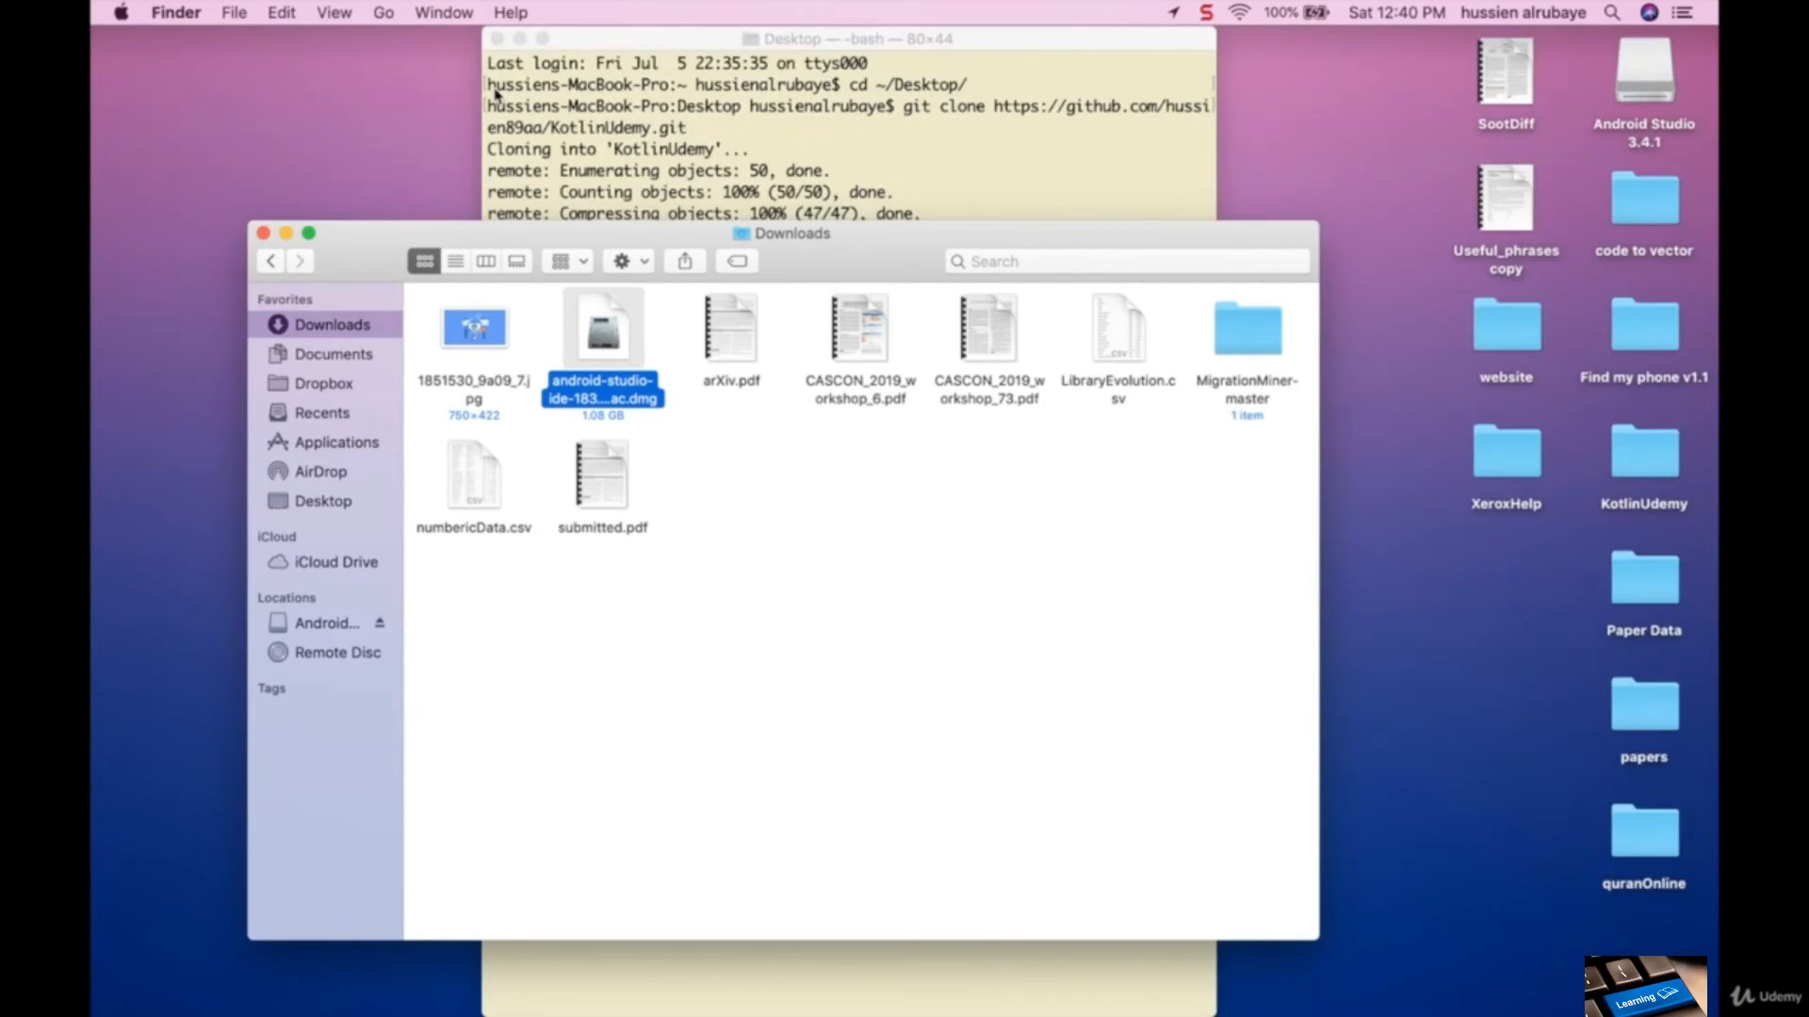
pyautogui.click(499, 38)
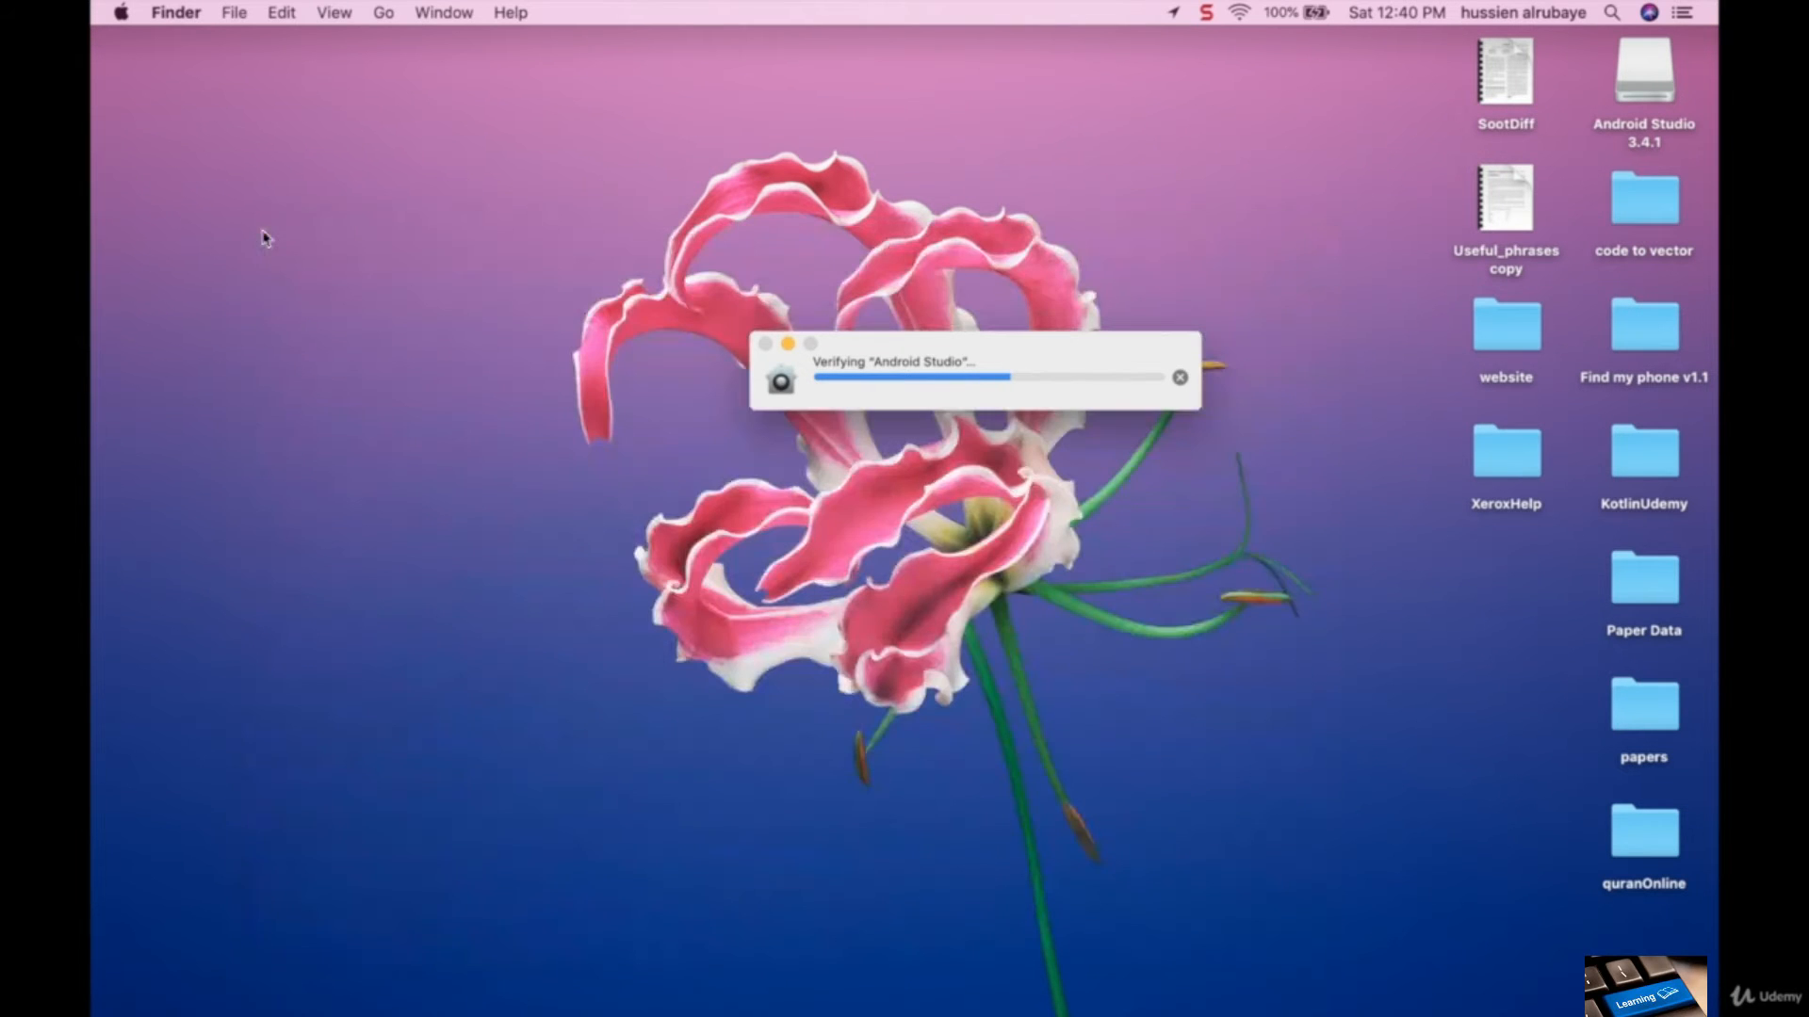
pyautogui.click(264, 233)
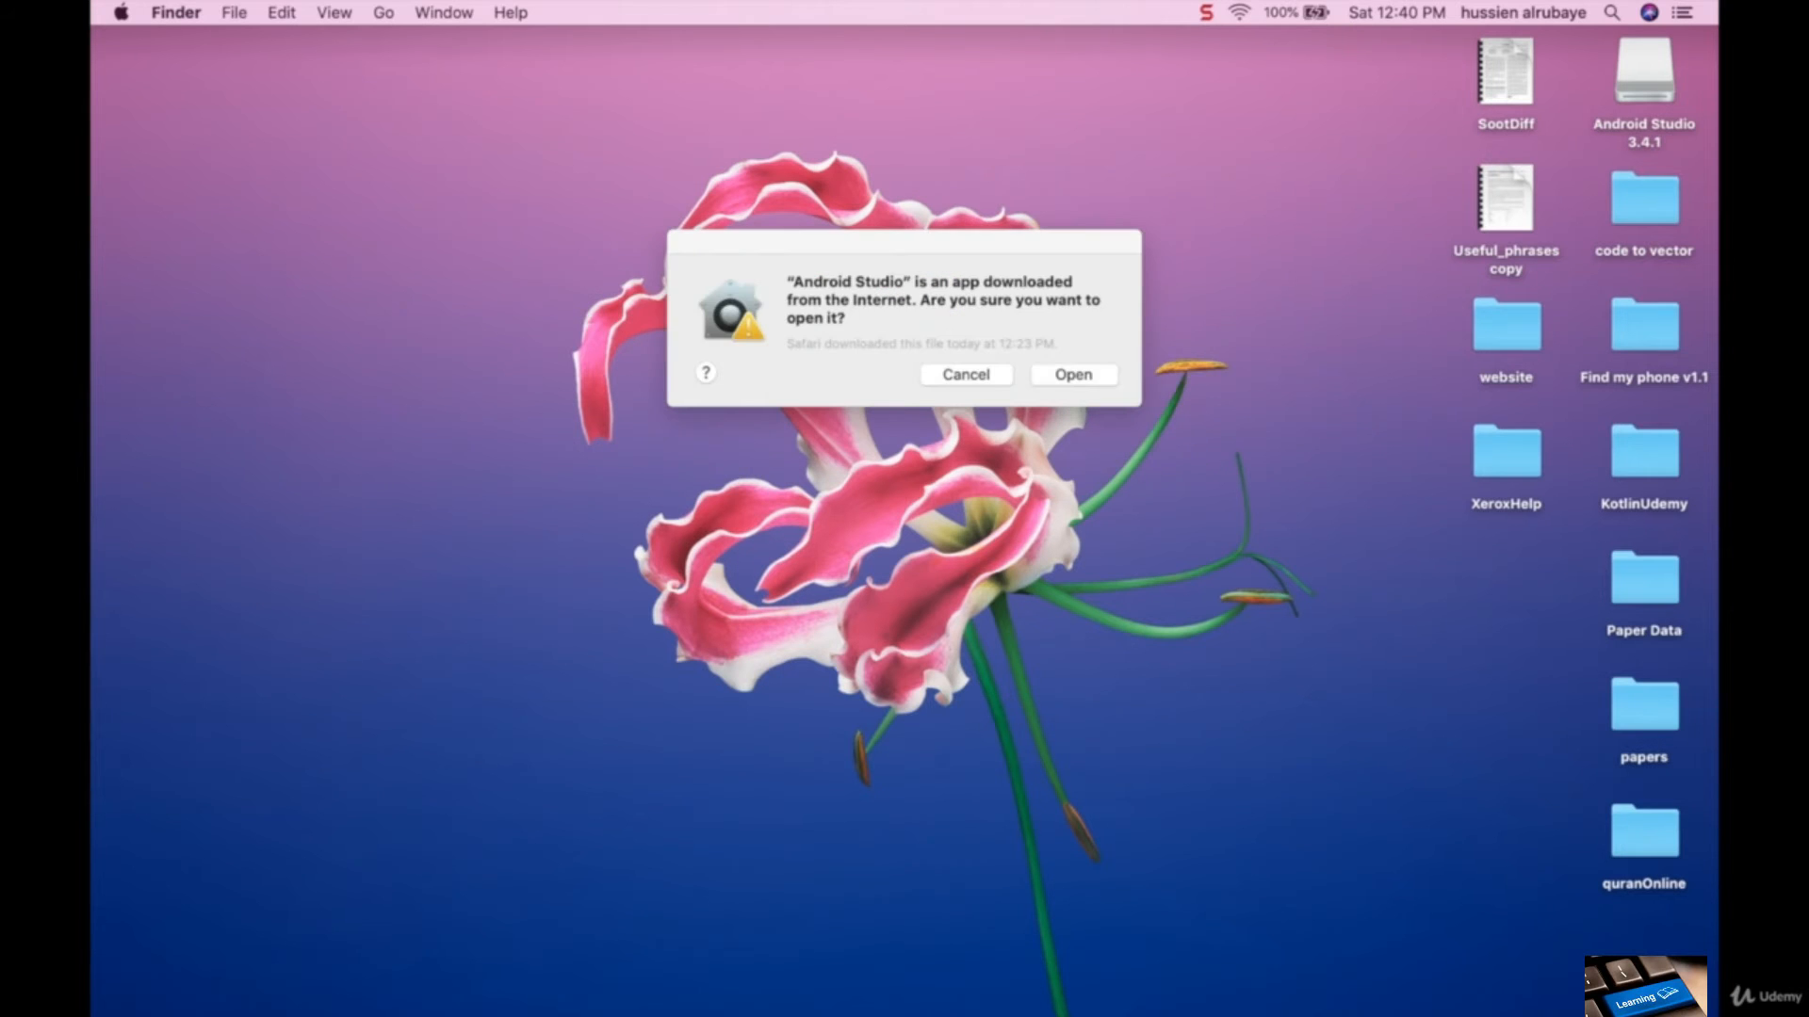
pyautogui.click(1074, 376)
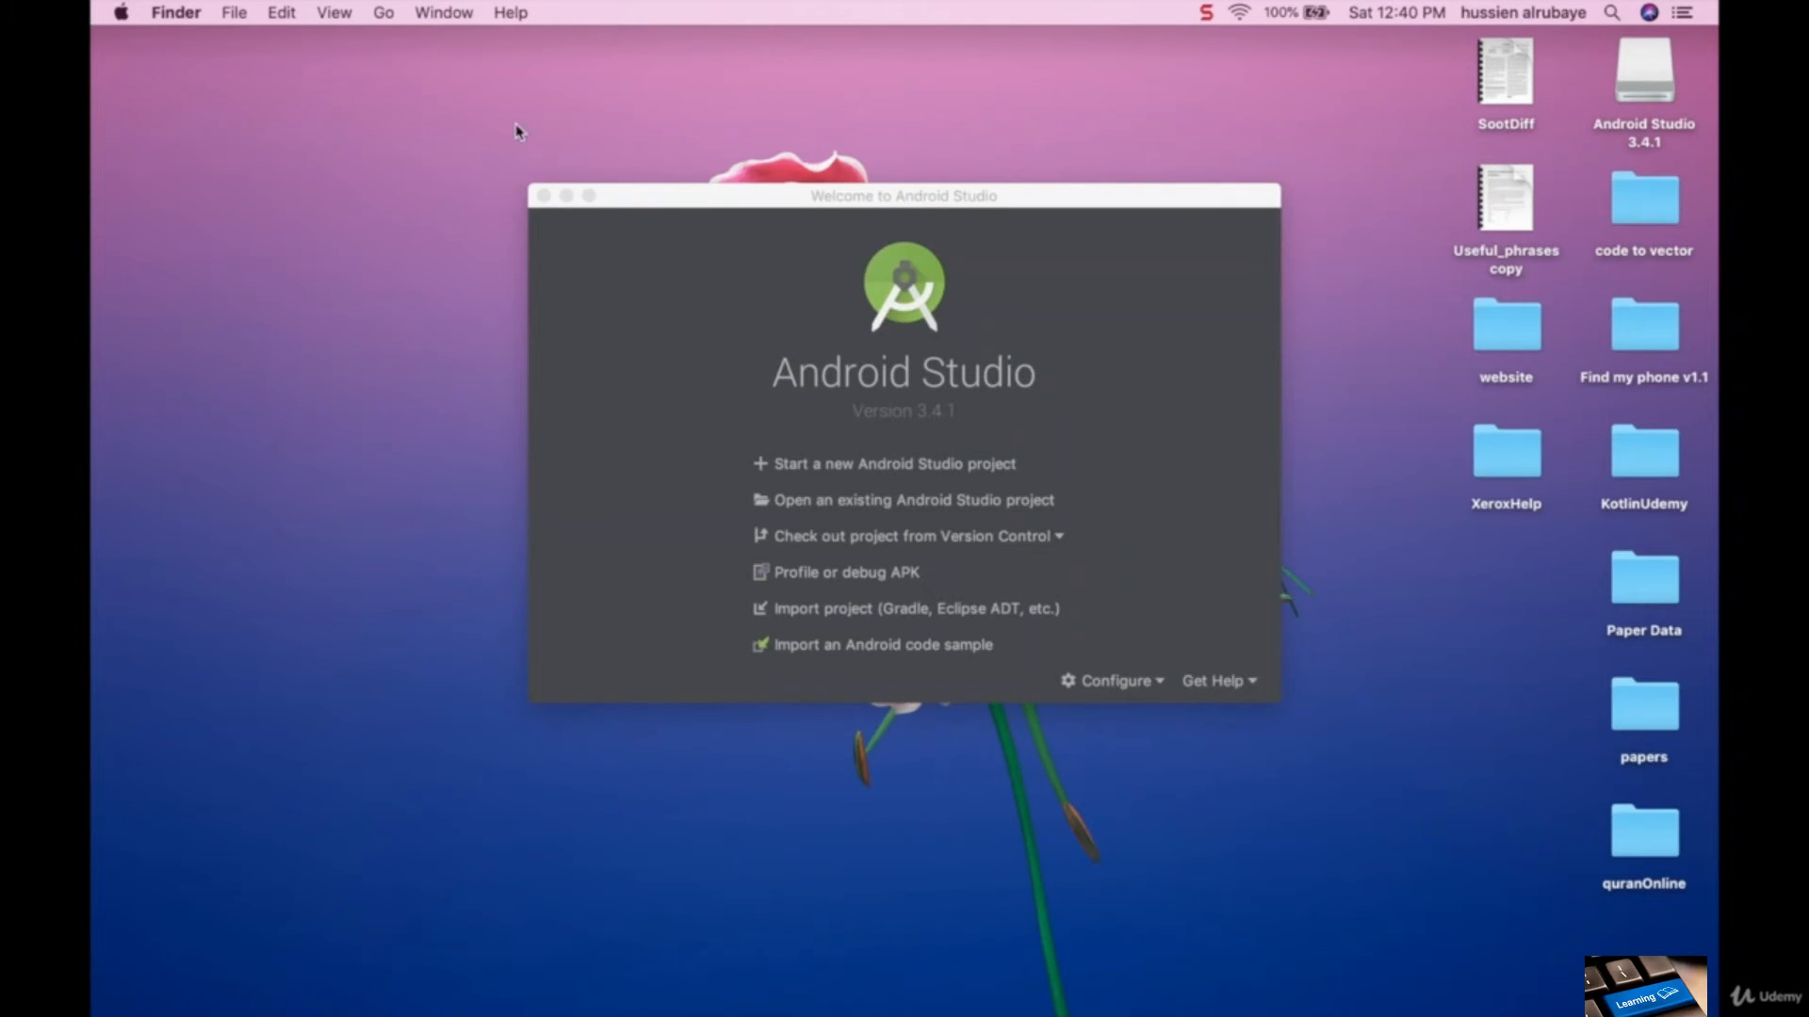
pyautogui.moveTo(671, 200); pyautogui.dragTo(613, 167)
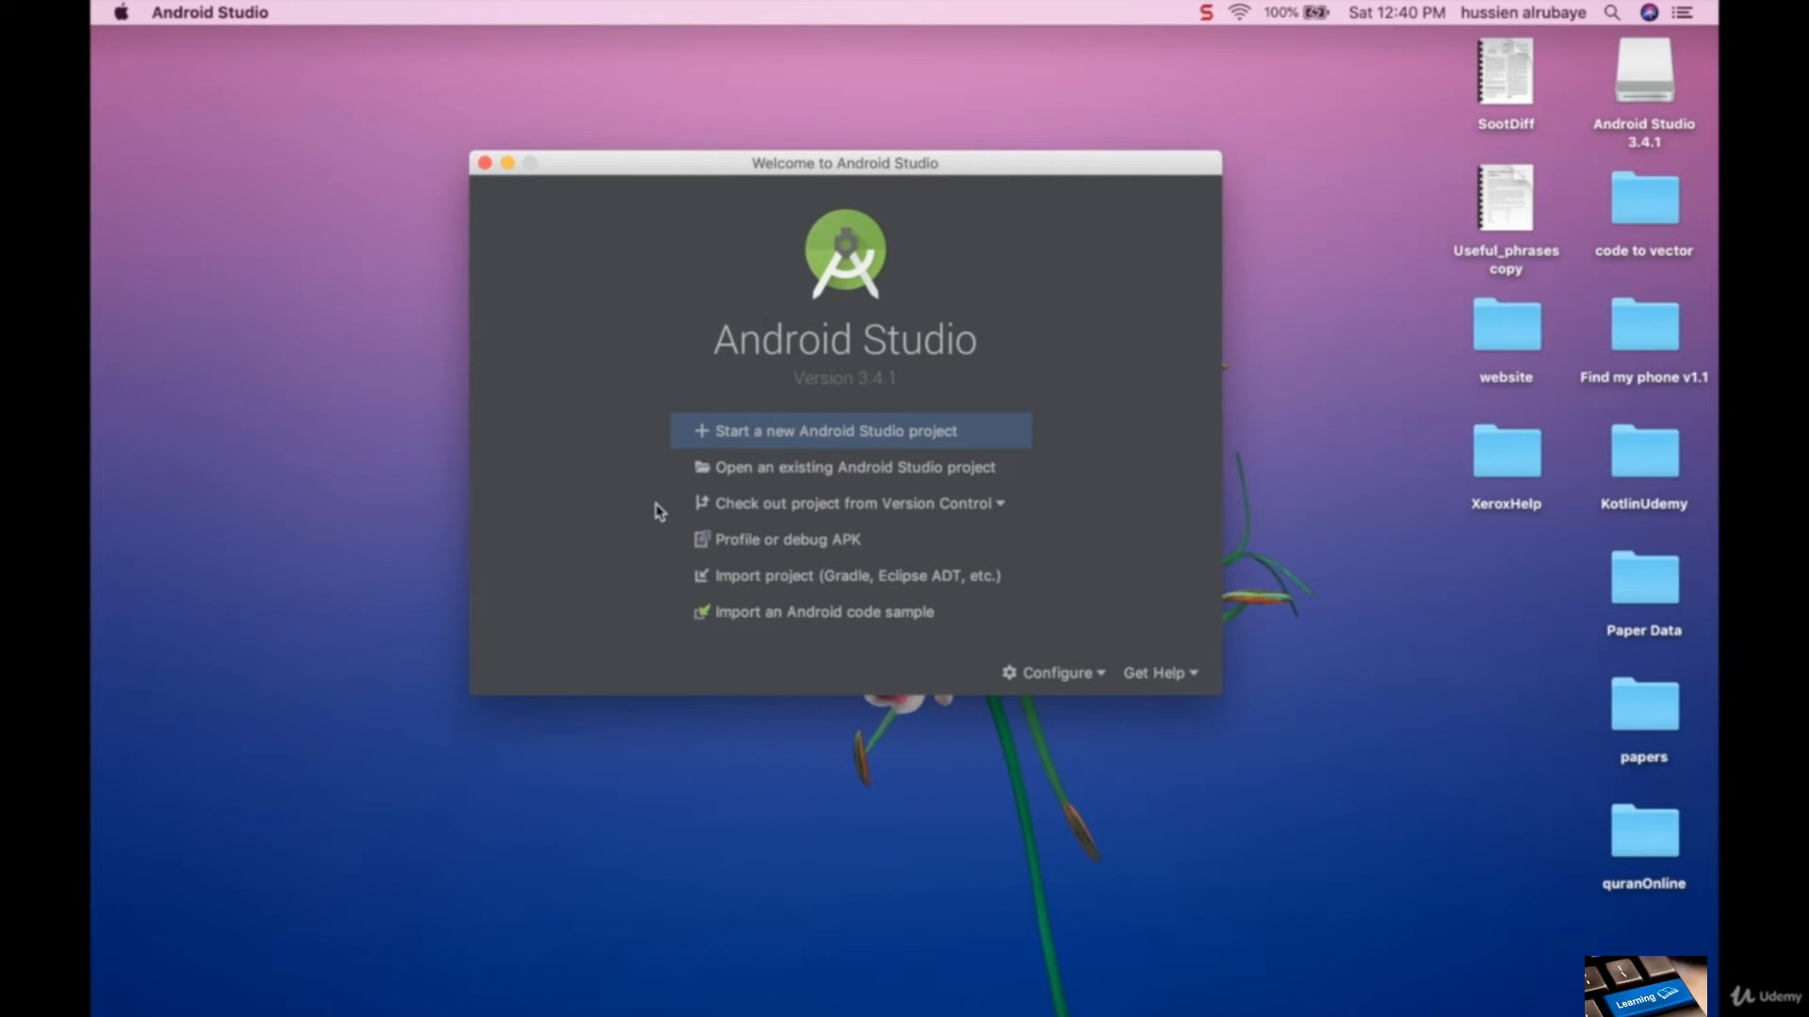
# - Open the SDK Manager from the welcome window and toggle the Android 9.+ (Q) platform off and back on
pyautogui.click(1095, 678)
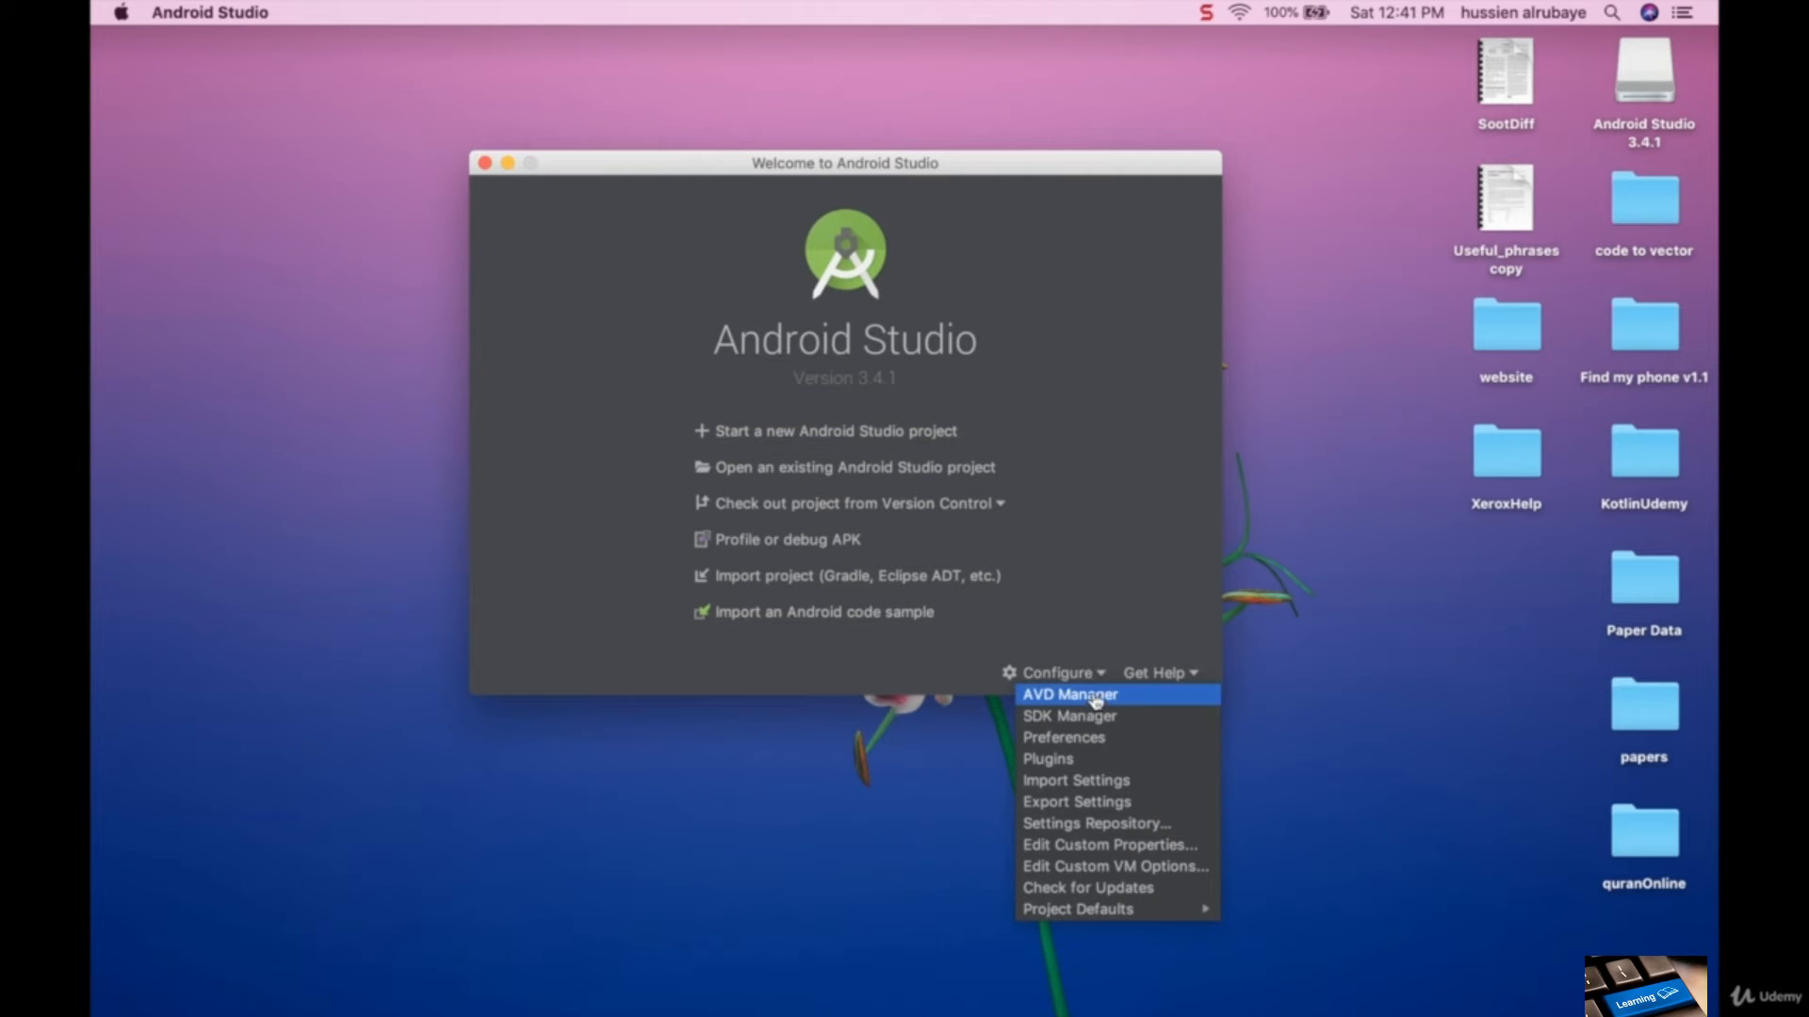
pyautogui.click(1081, 717)
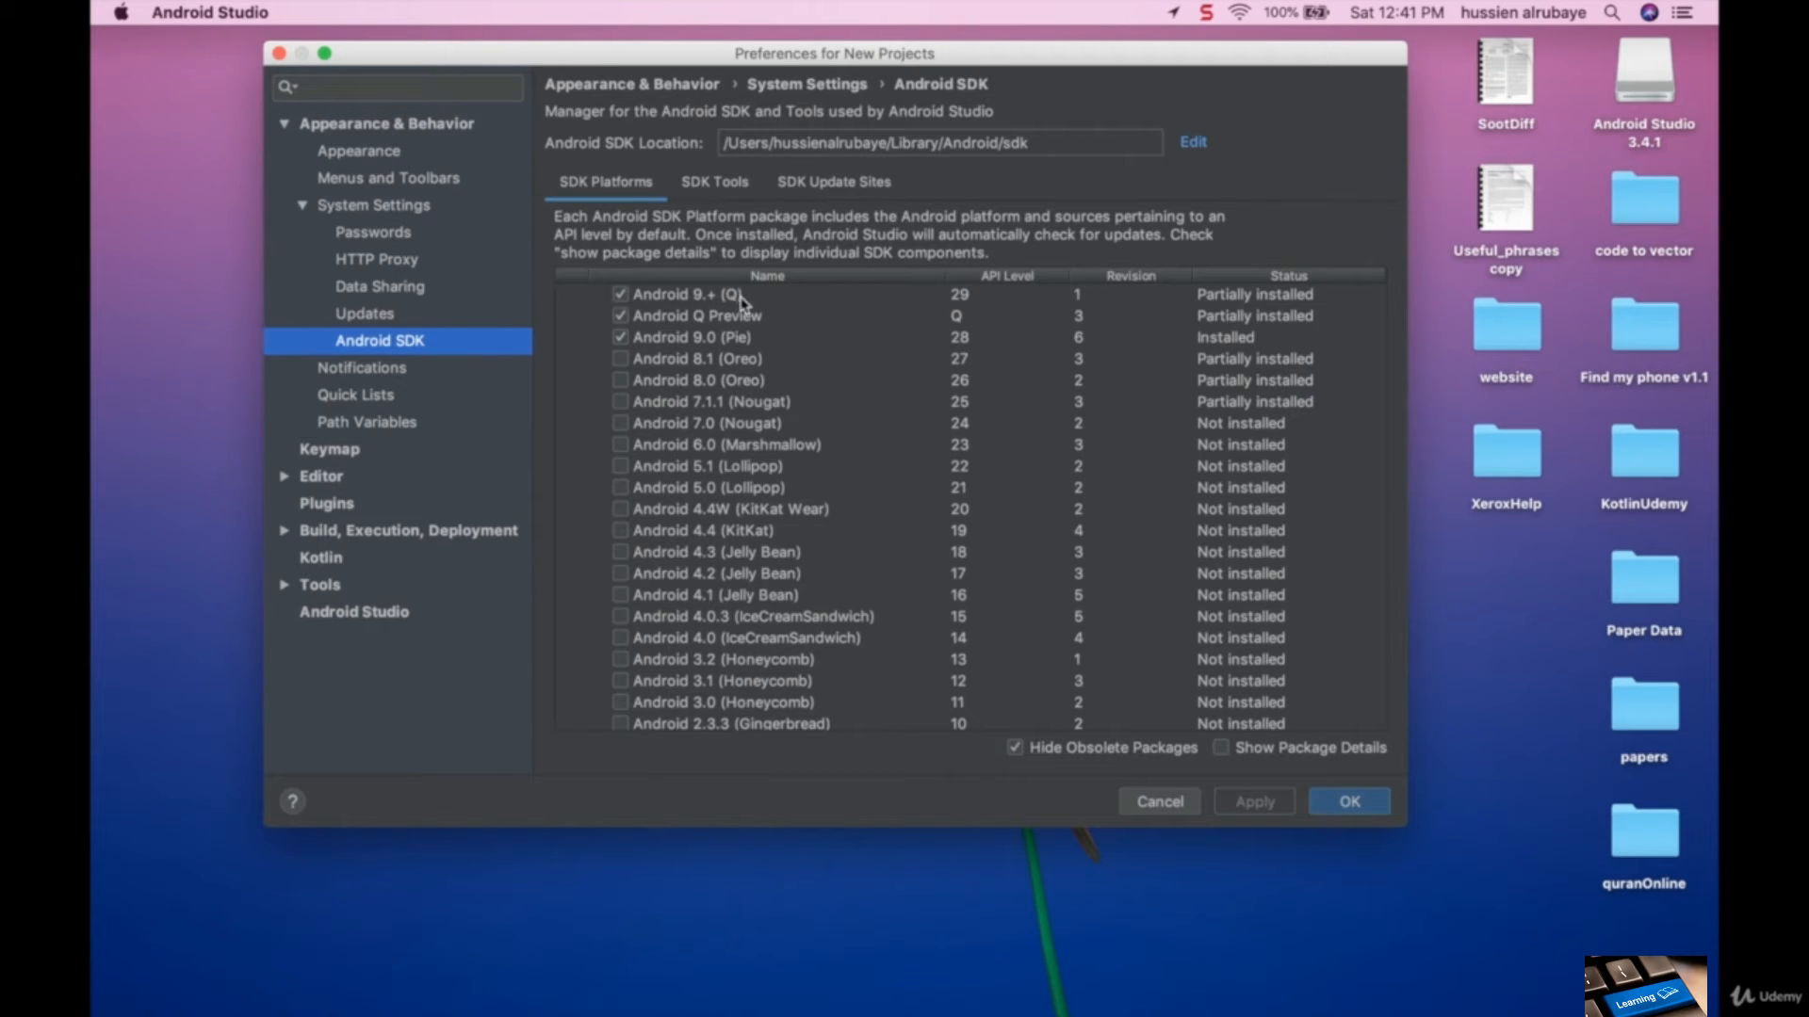
pyautogui.click(621, 294)
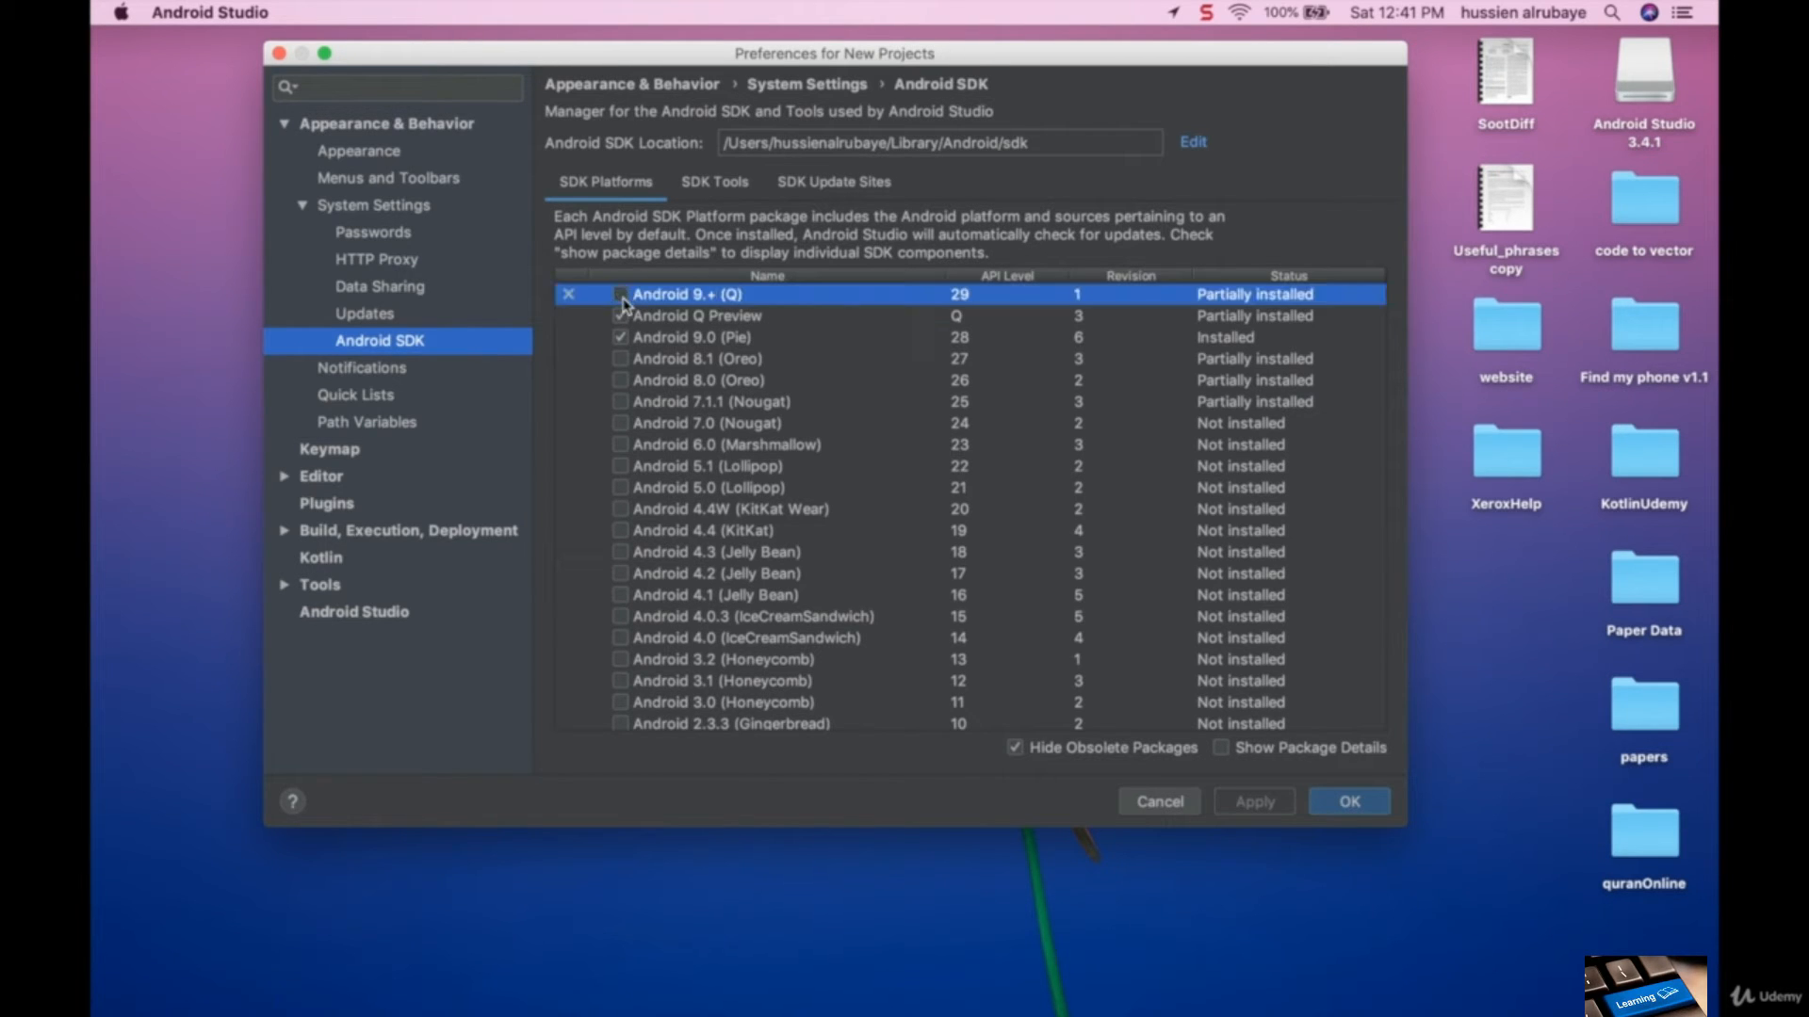
pyautogui.click(620, 295)
# - Examine the installation status of the SDK tools and the list of SDK update sites, and return to the SDK platforms
pyautogui.click(714, 183)
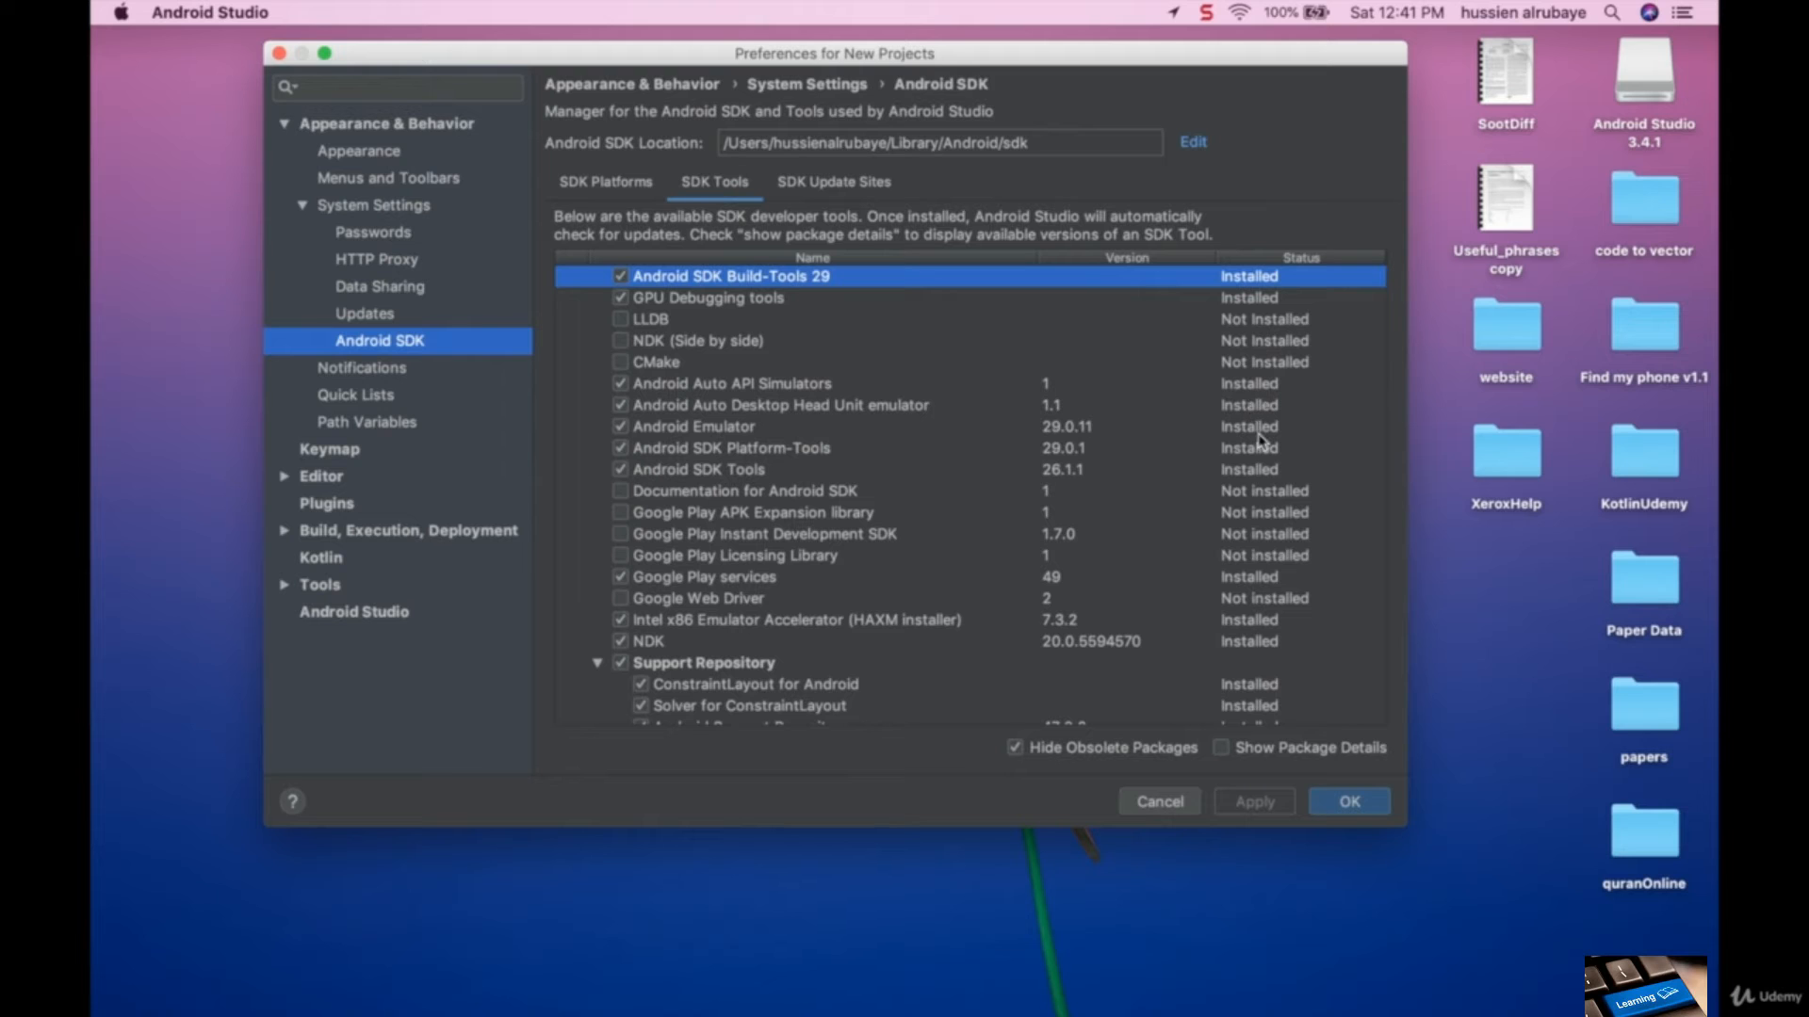
pyautogui.scroll(-2, 1260, 440)
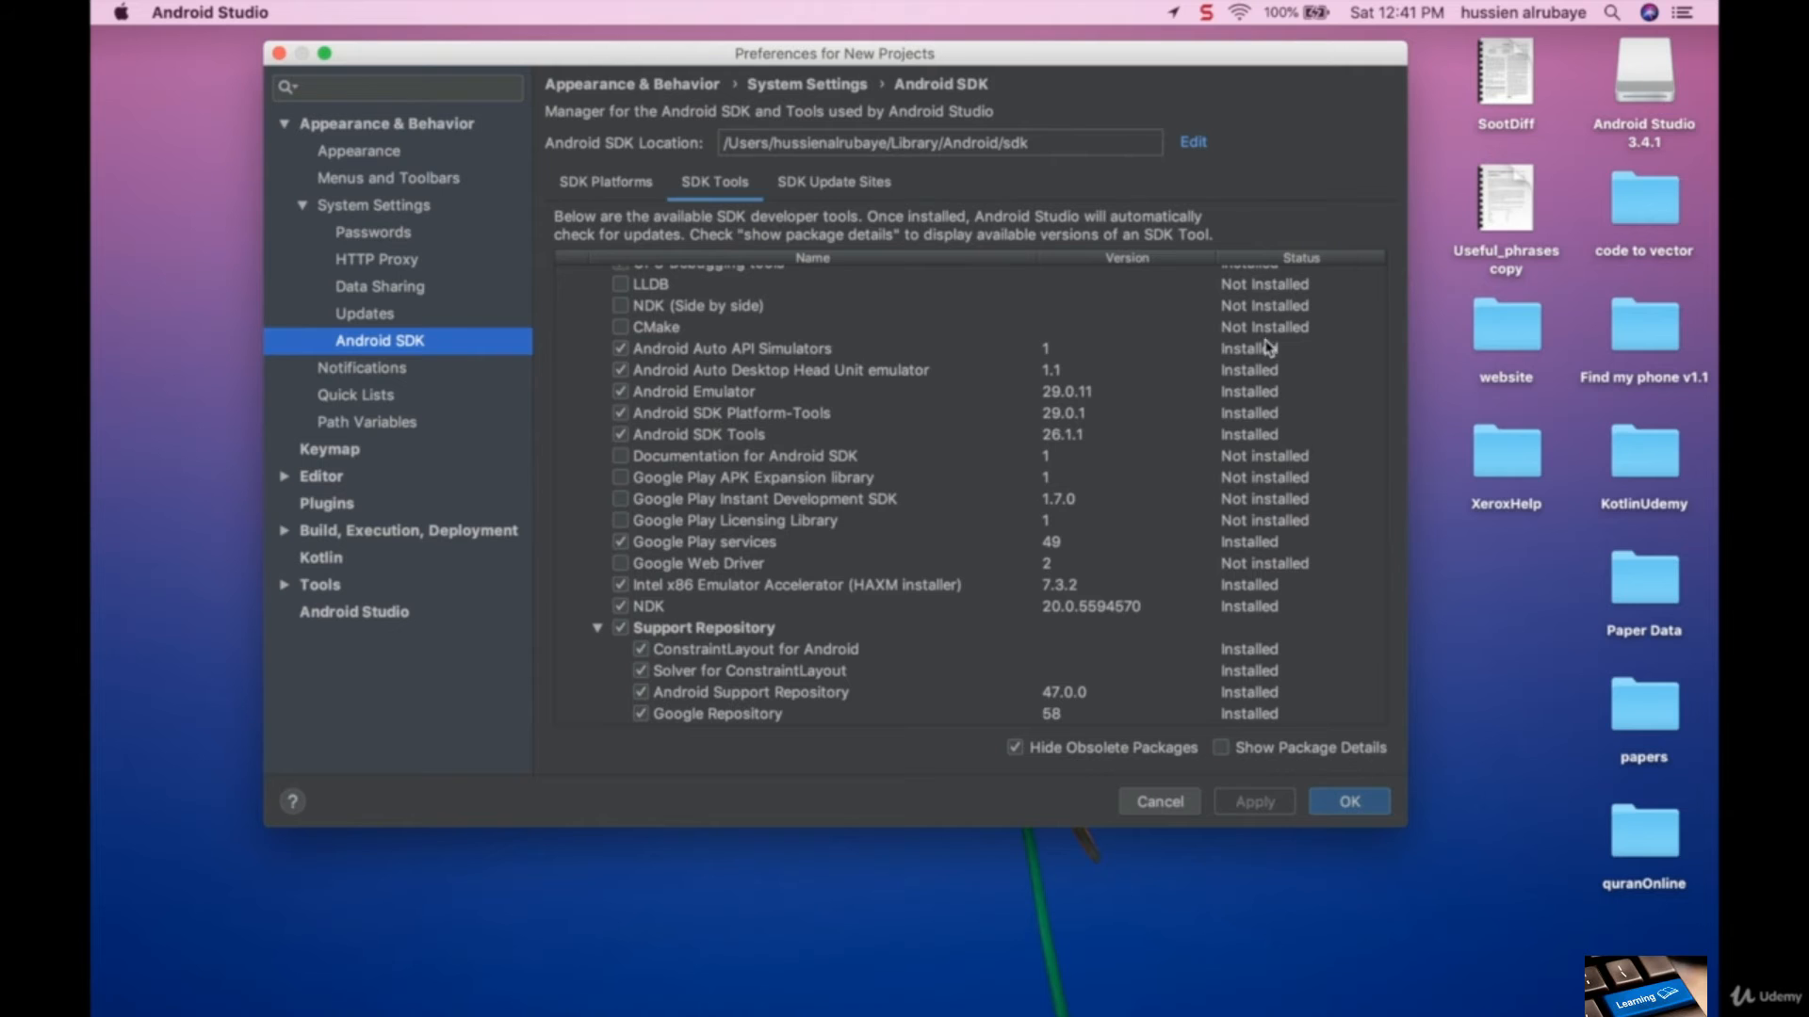
pyautogui.scroll(2, 1269, 336)
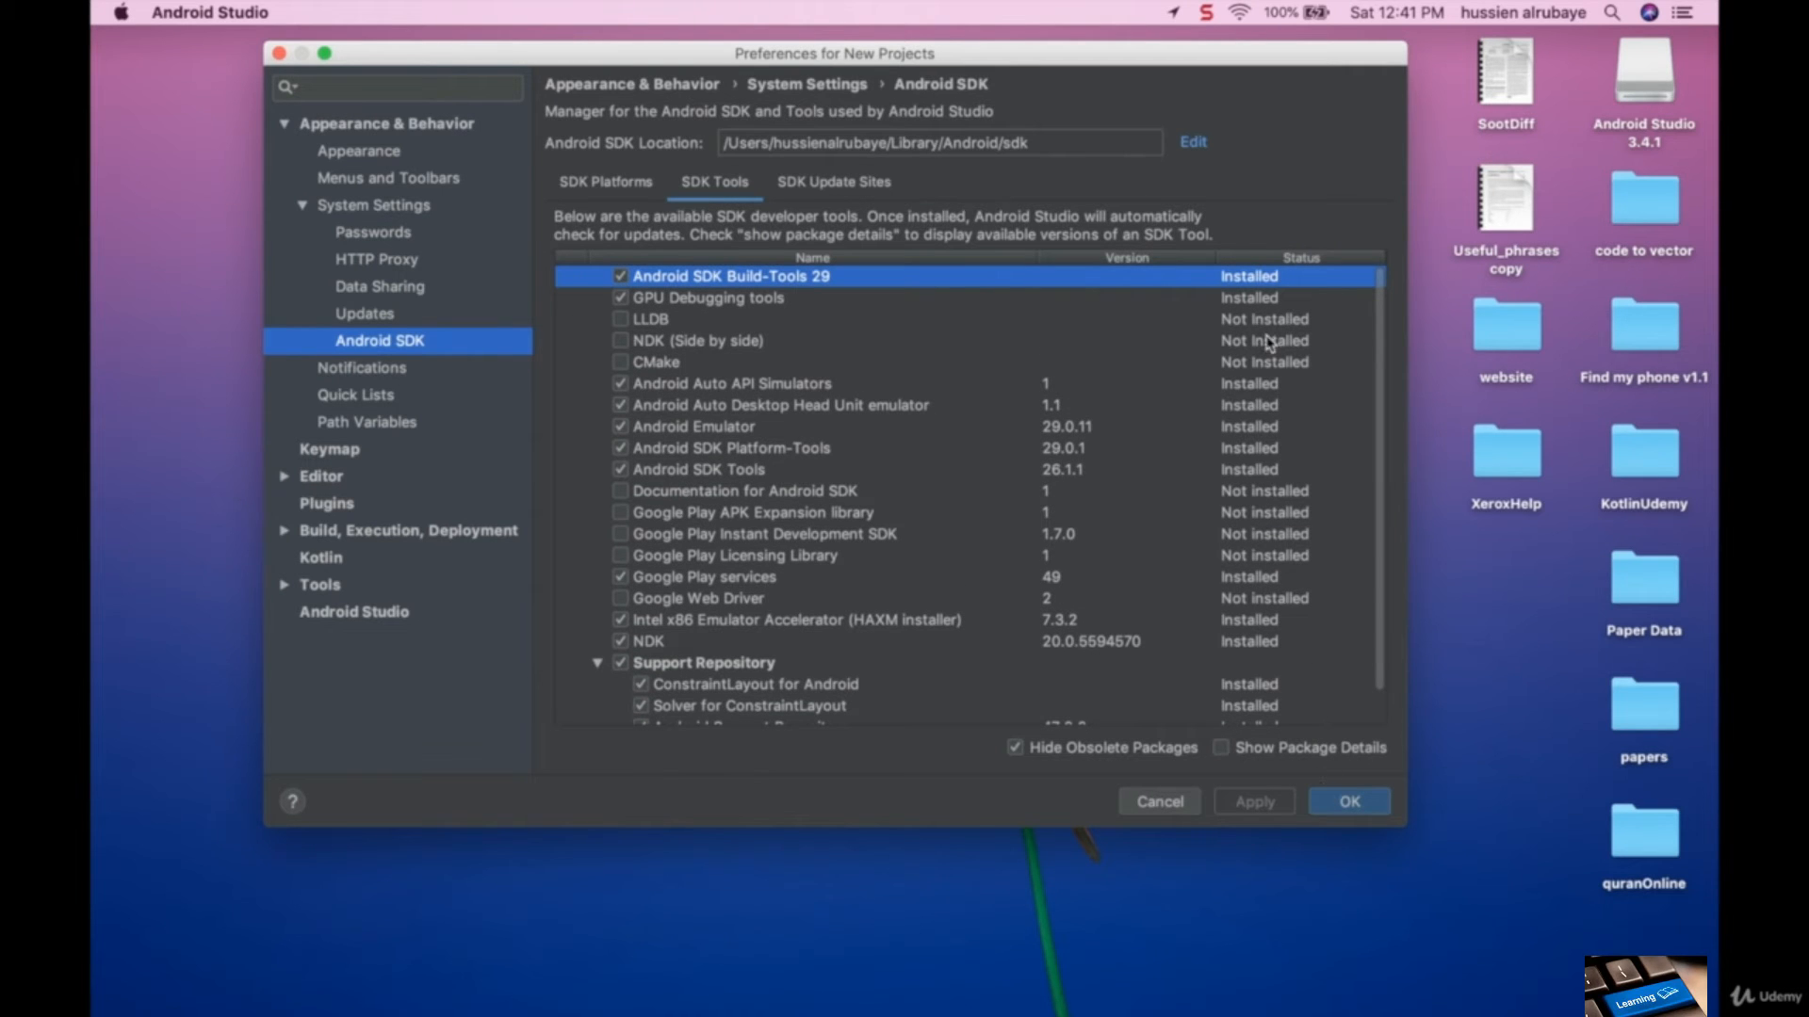
pyautogui.click(1253, 297)
pyautogui.click(1262, 276)
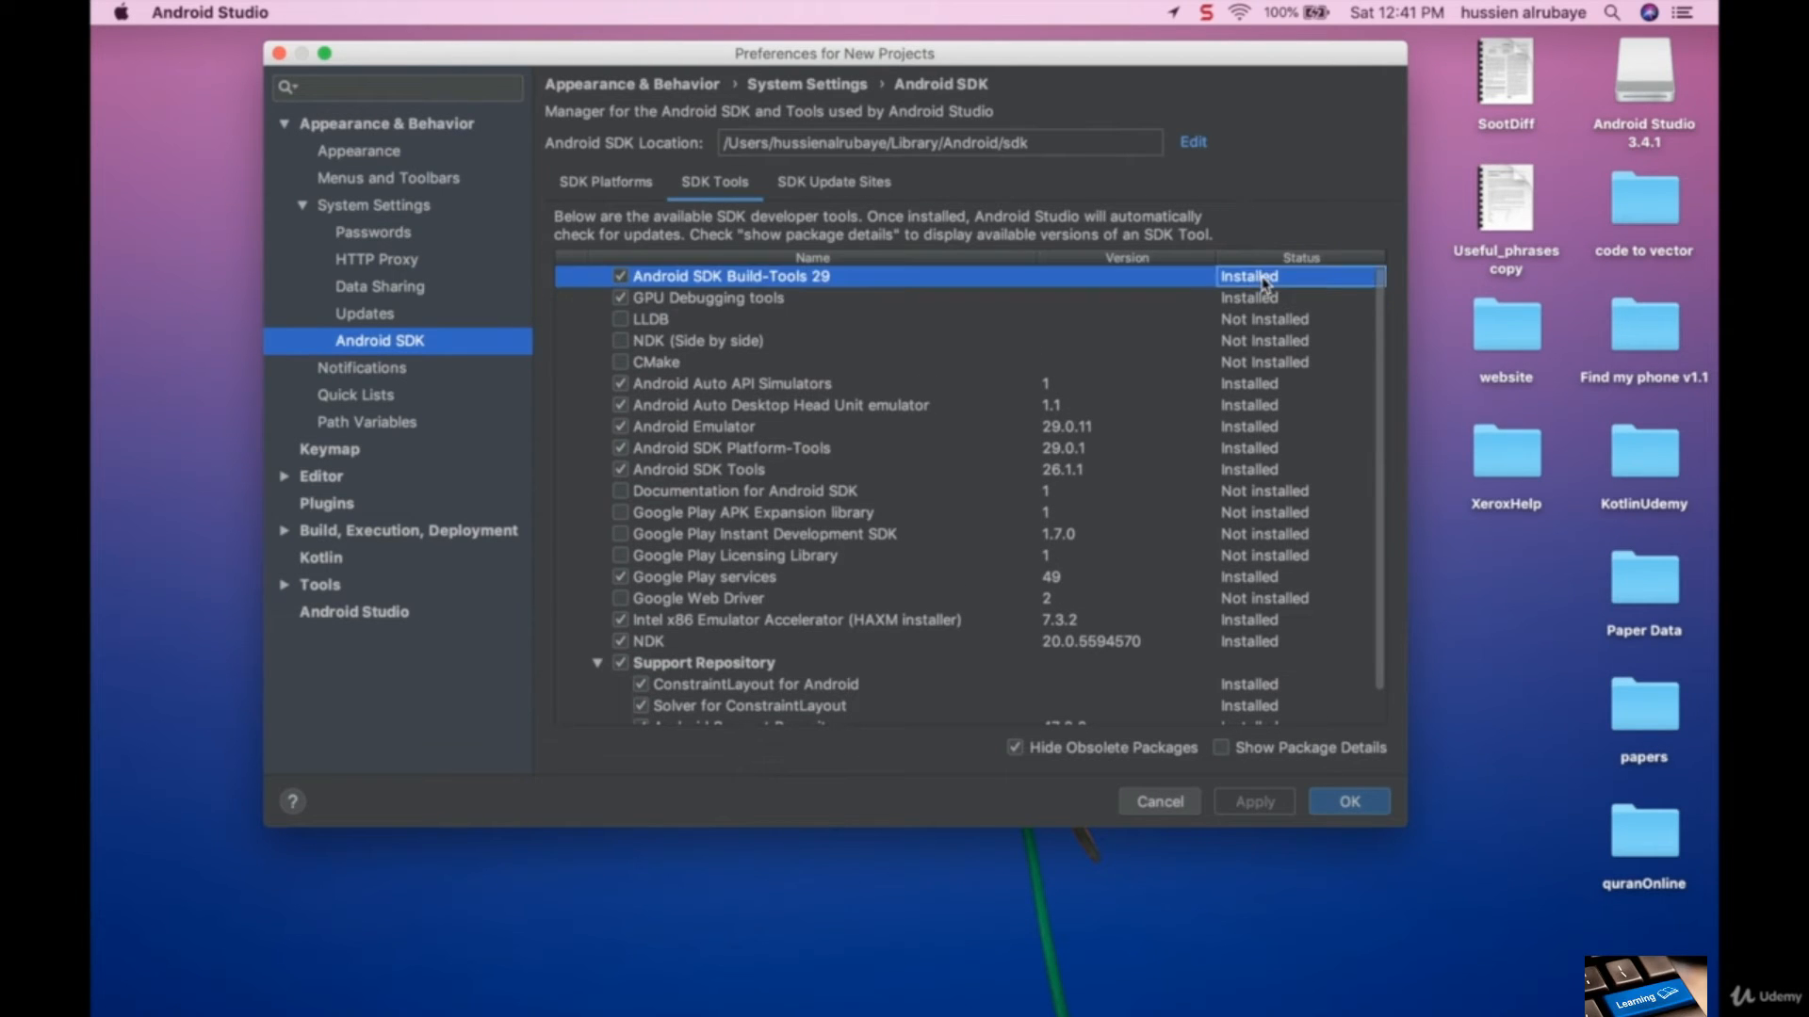
pyautogui.click(1260, 405)
pyautogui.click(1261, 449)
pyautogui.click(1260, 491)
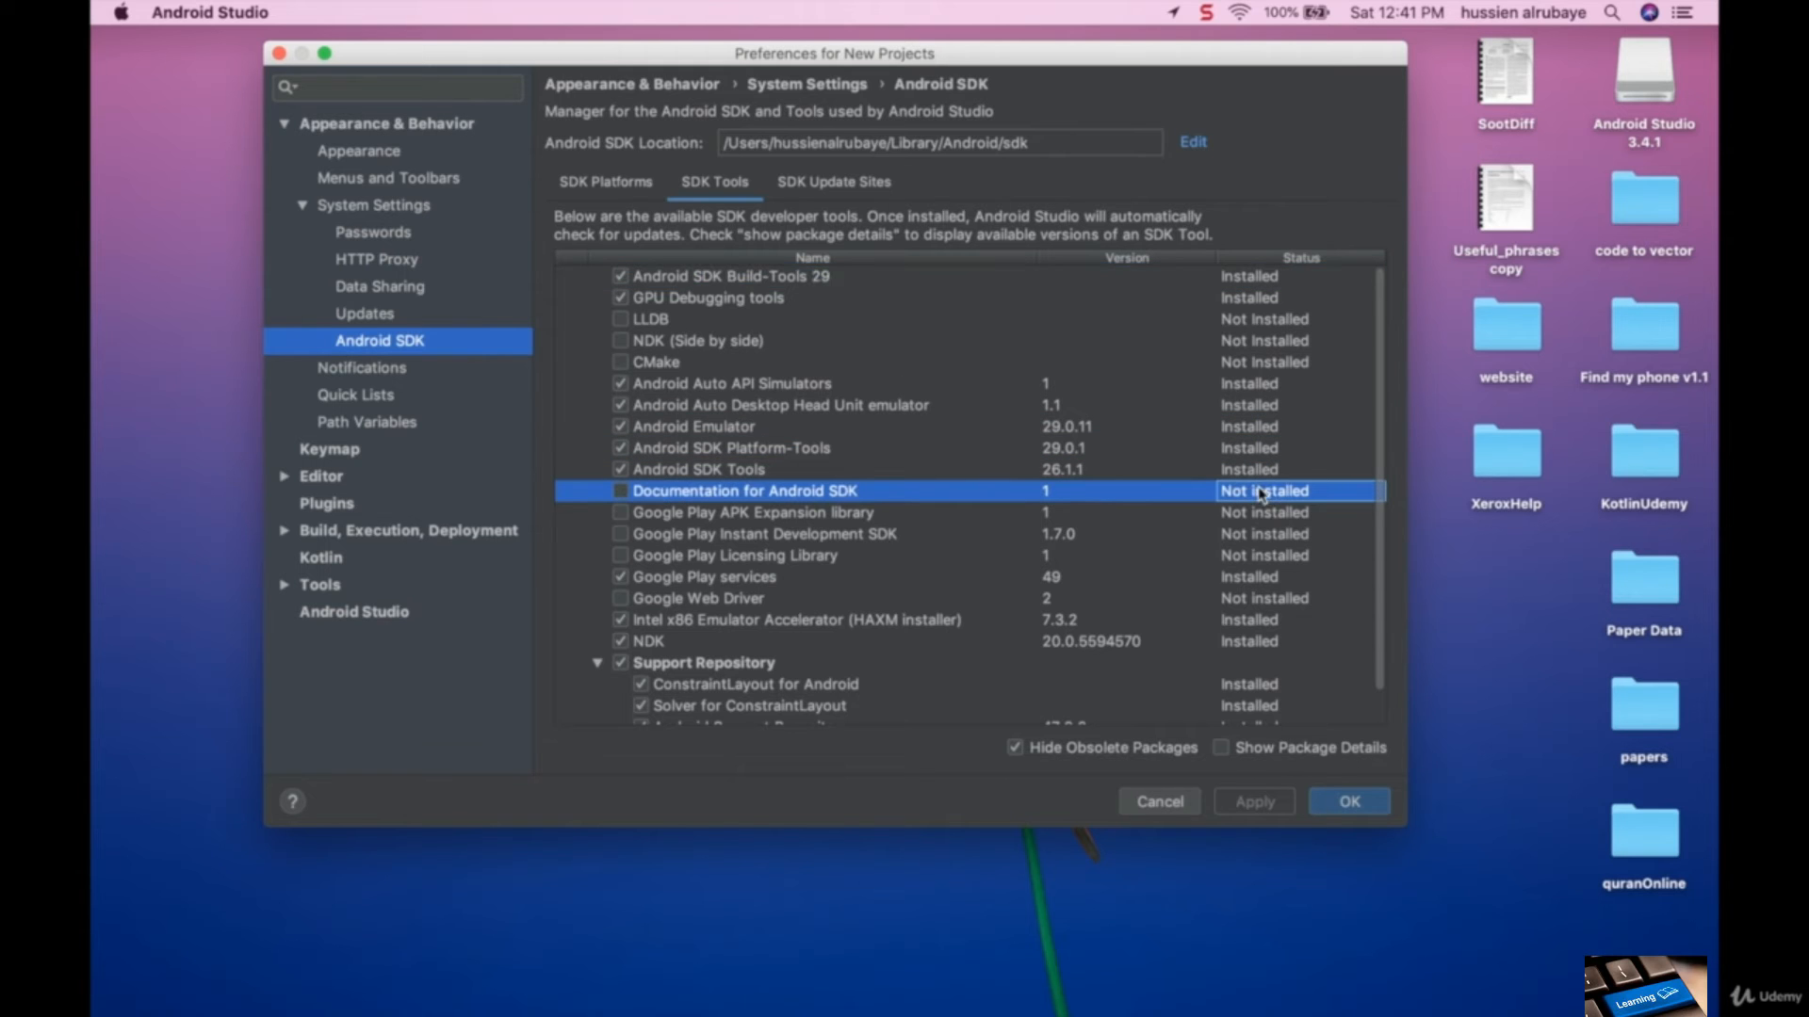
pyautogui.scroll(-1, 1256, 686)
pyautogui.click(1256, 672)
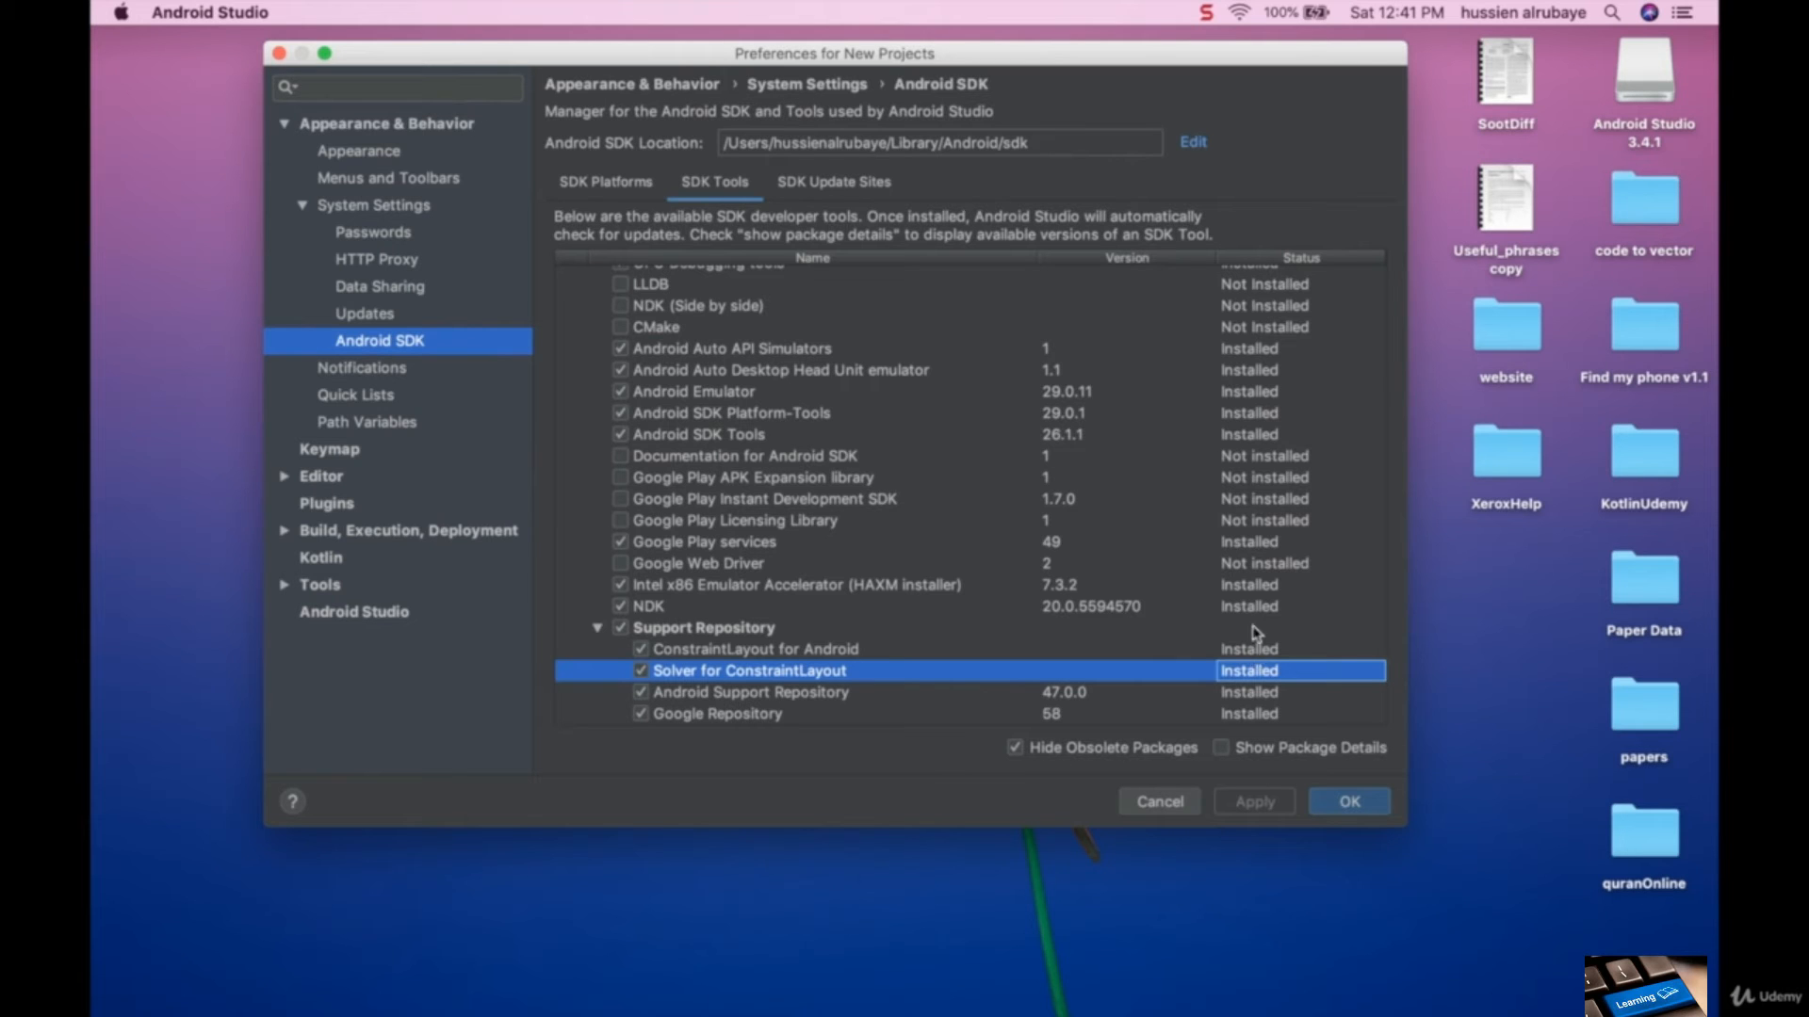
pyautogui.click(1268, 354)
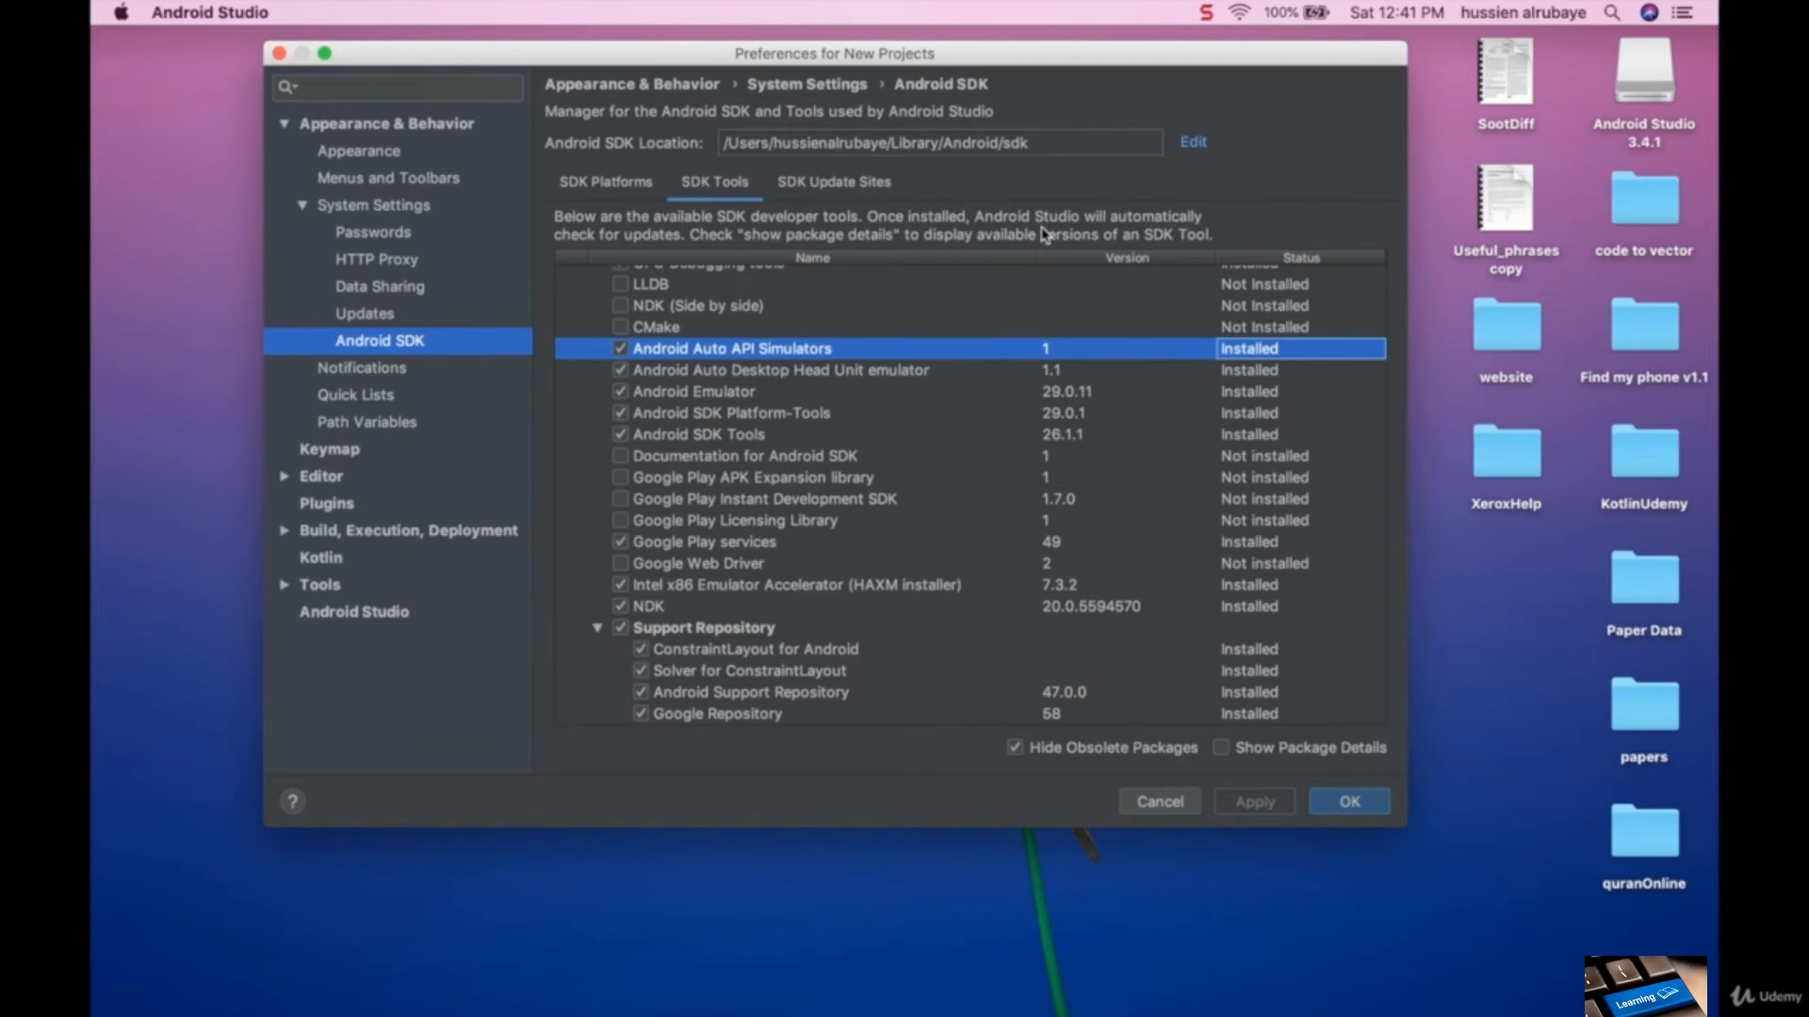
pyautogui.click(831, 183)
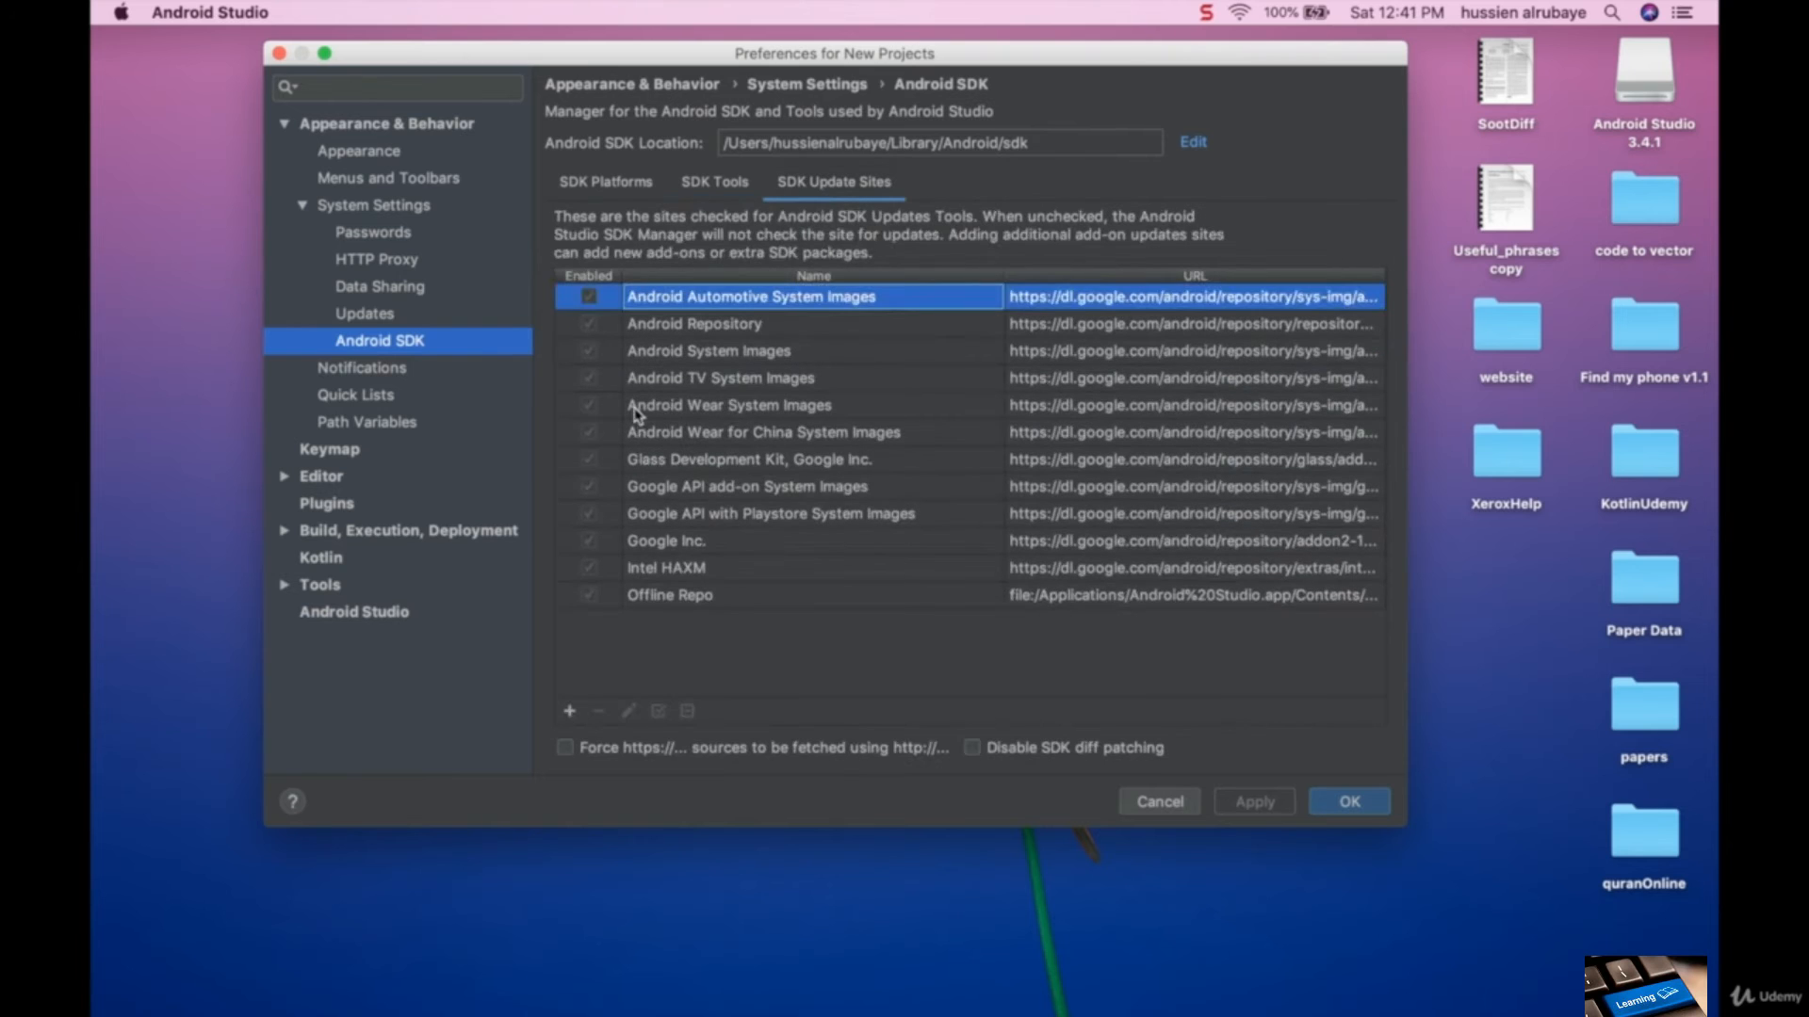
pyautogui.click(606, 183)
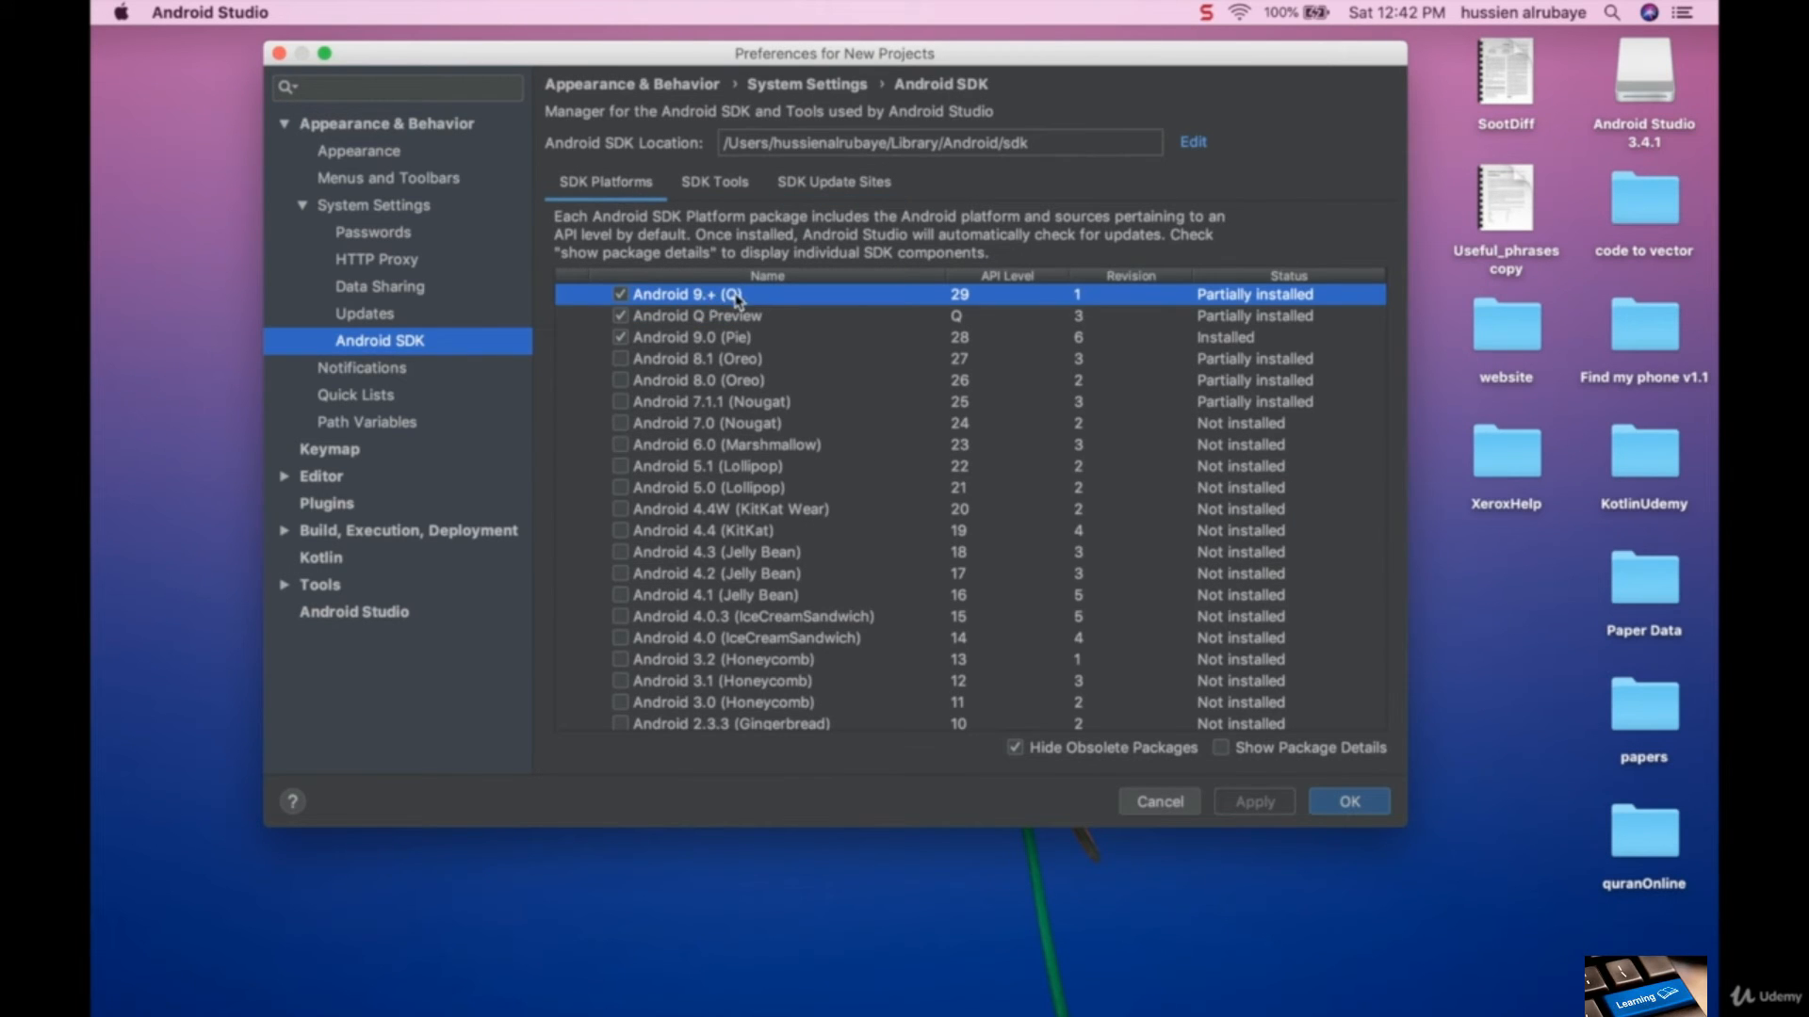
# - Mark the Android 7.1.1 (Nougat) and Android 8.1 (Oreo) platforms for installation and deselect both again
pyautogui.click(619, 402)
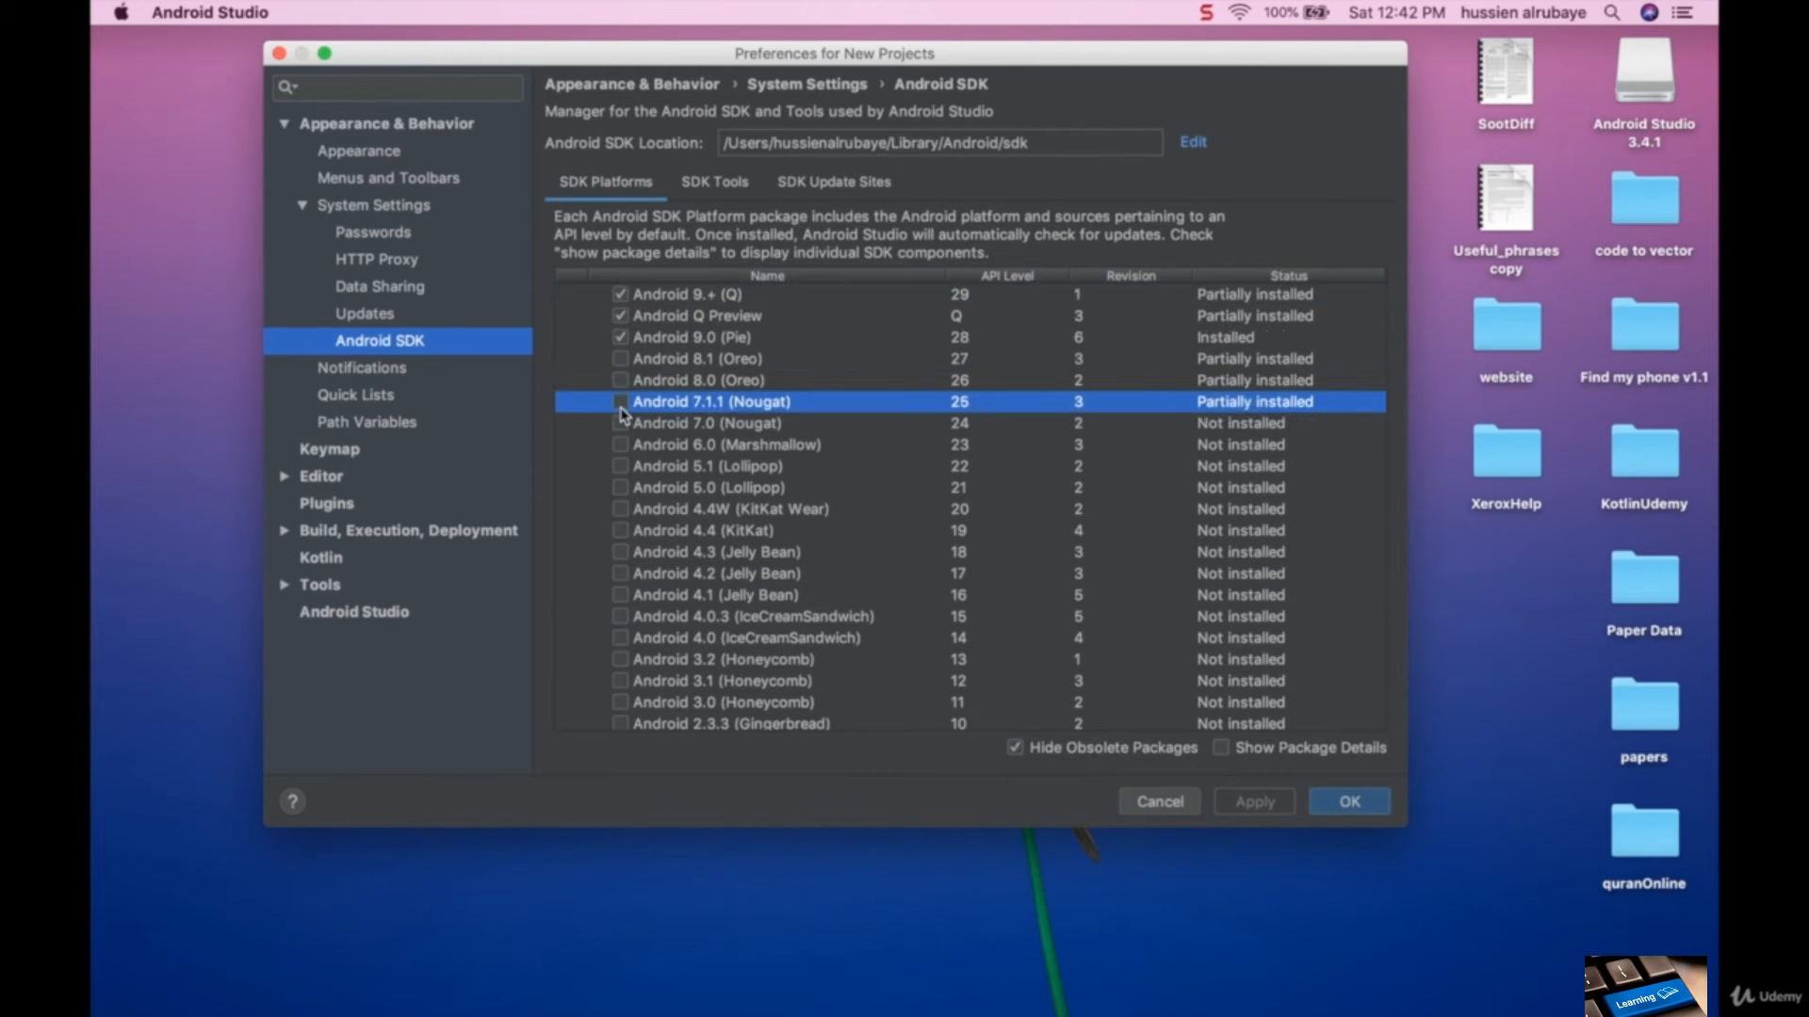
pyautogui.click(620, 359)
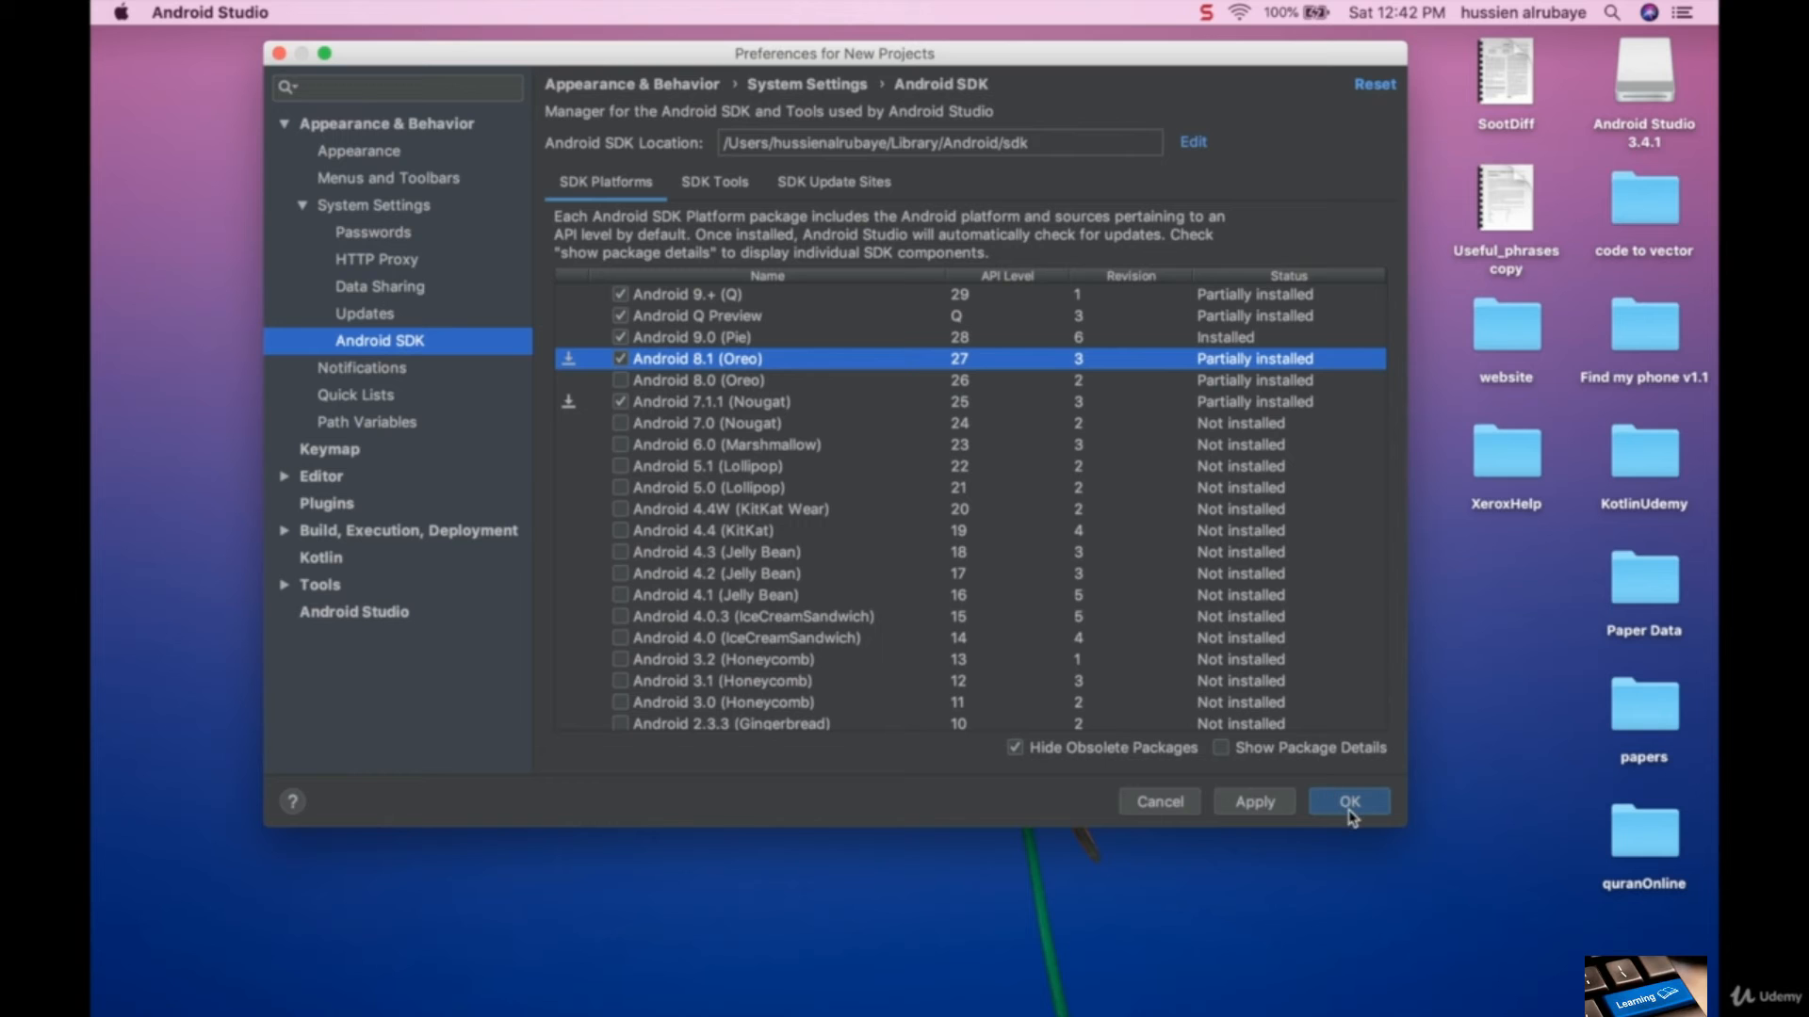
pyautogui.click(620, 359)
pyautogui.click(620, 402)
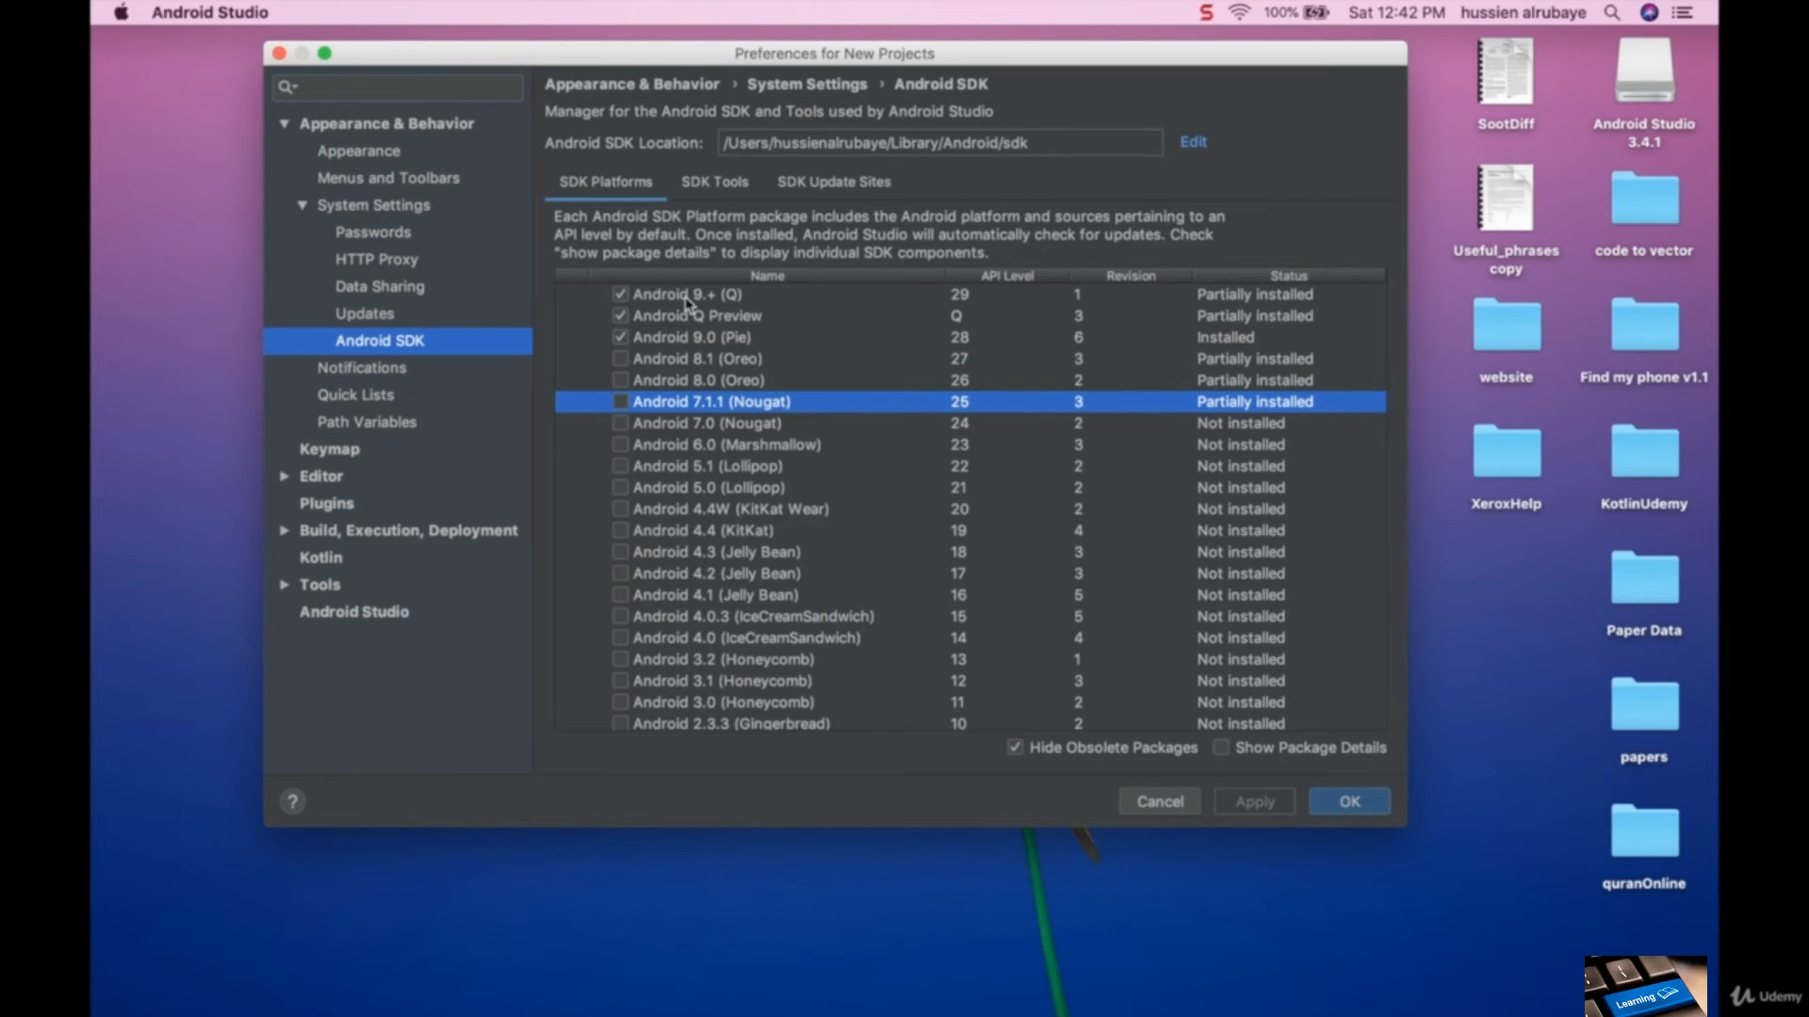
# - Close the SDK preferences and start creating a new virtual device in the AVD Manager
pyautogui.click(279, 52)
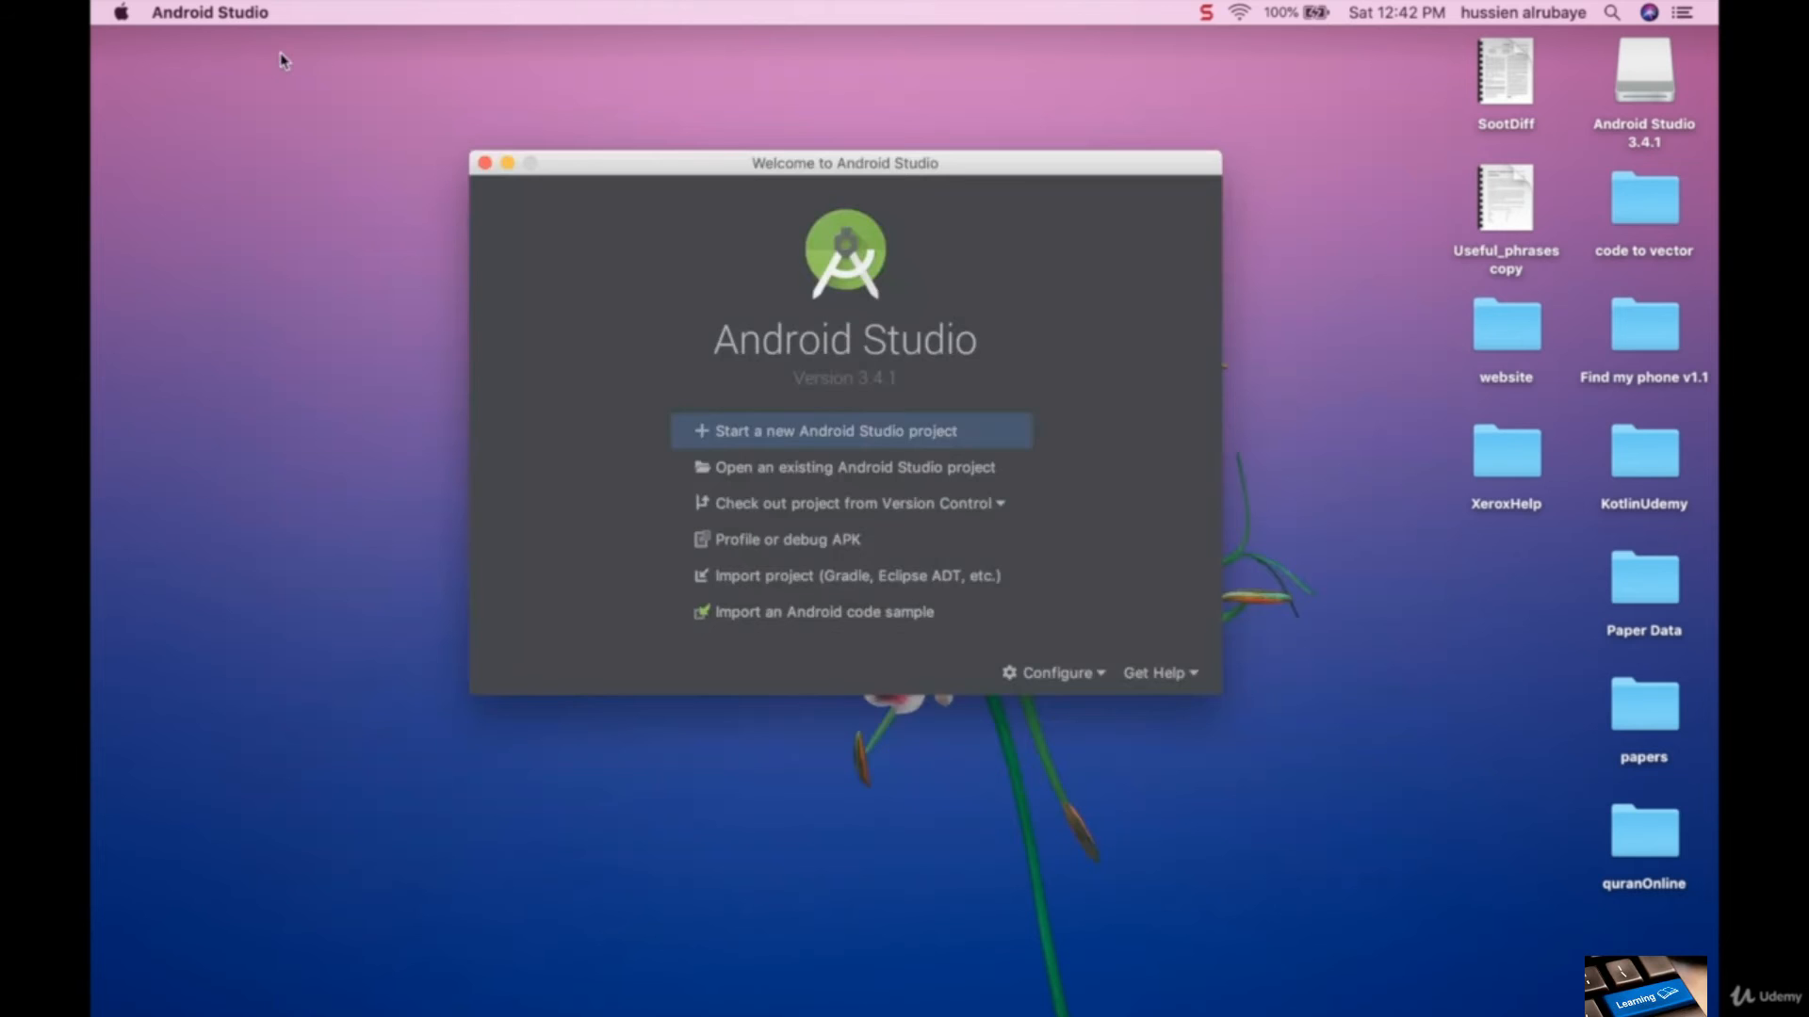
pyautogui.click(1104, 678)
pyautogui.click(1086, 693)
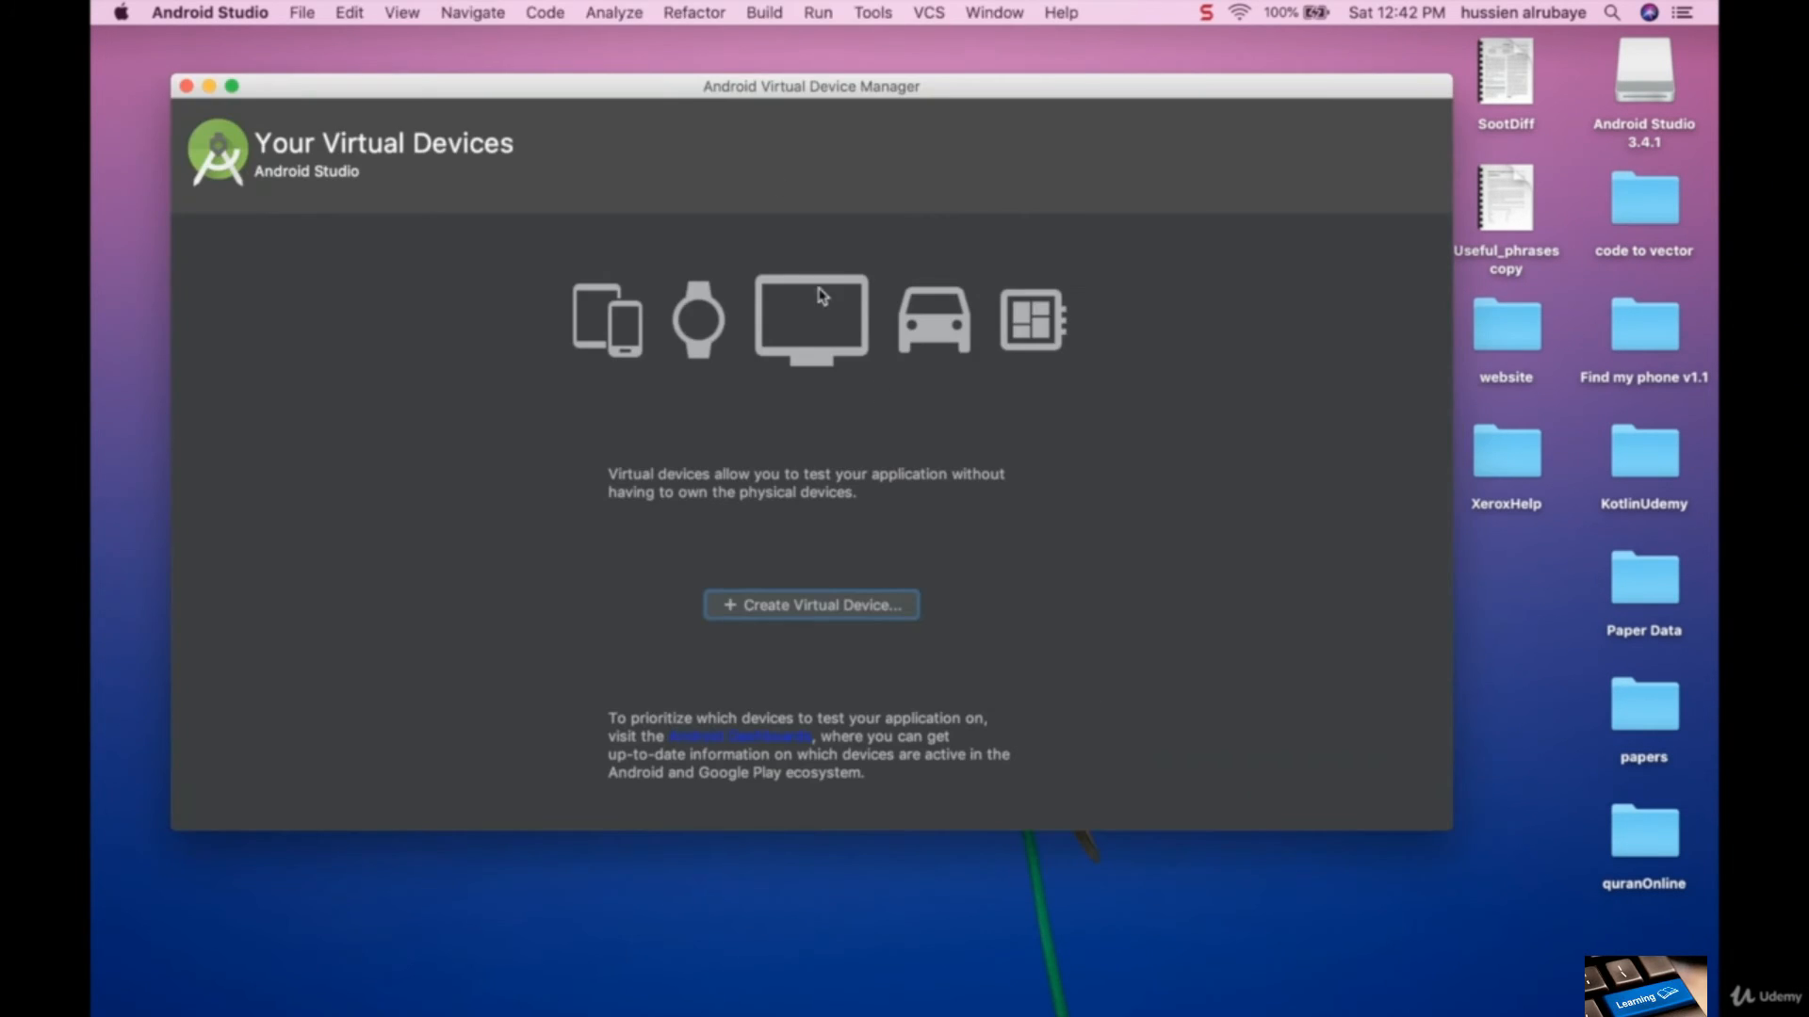
pyautogui.click(789, 607)
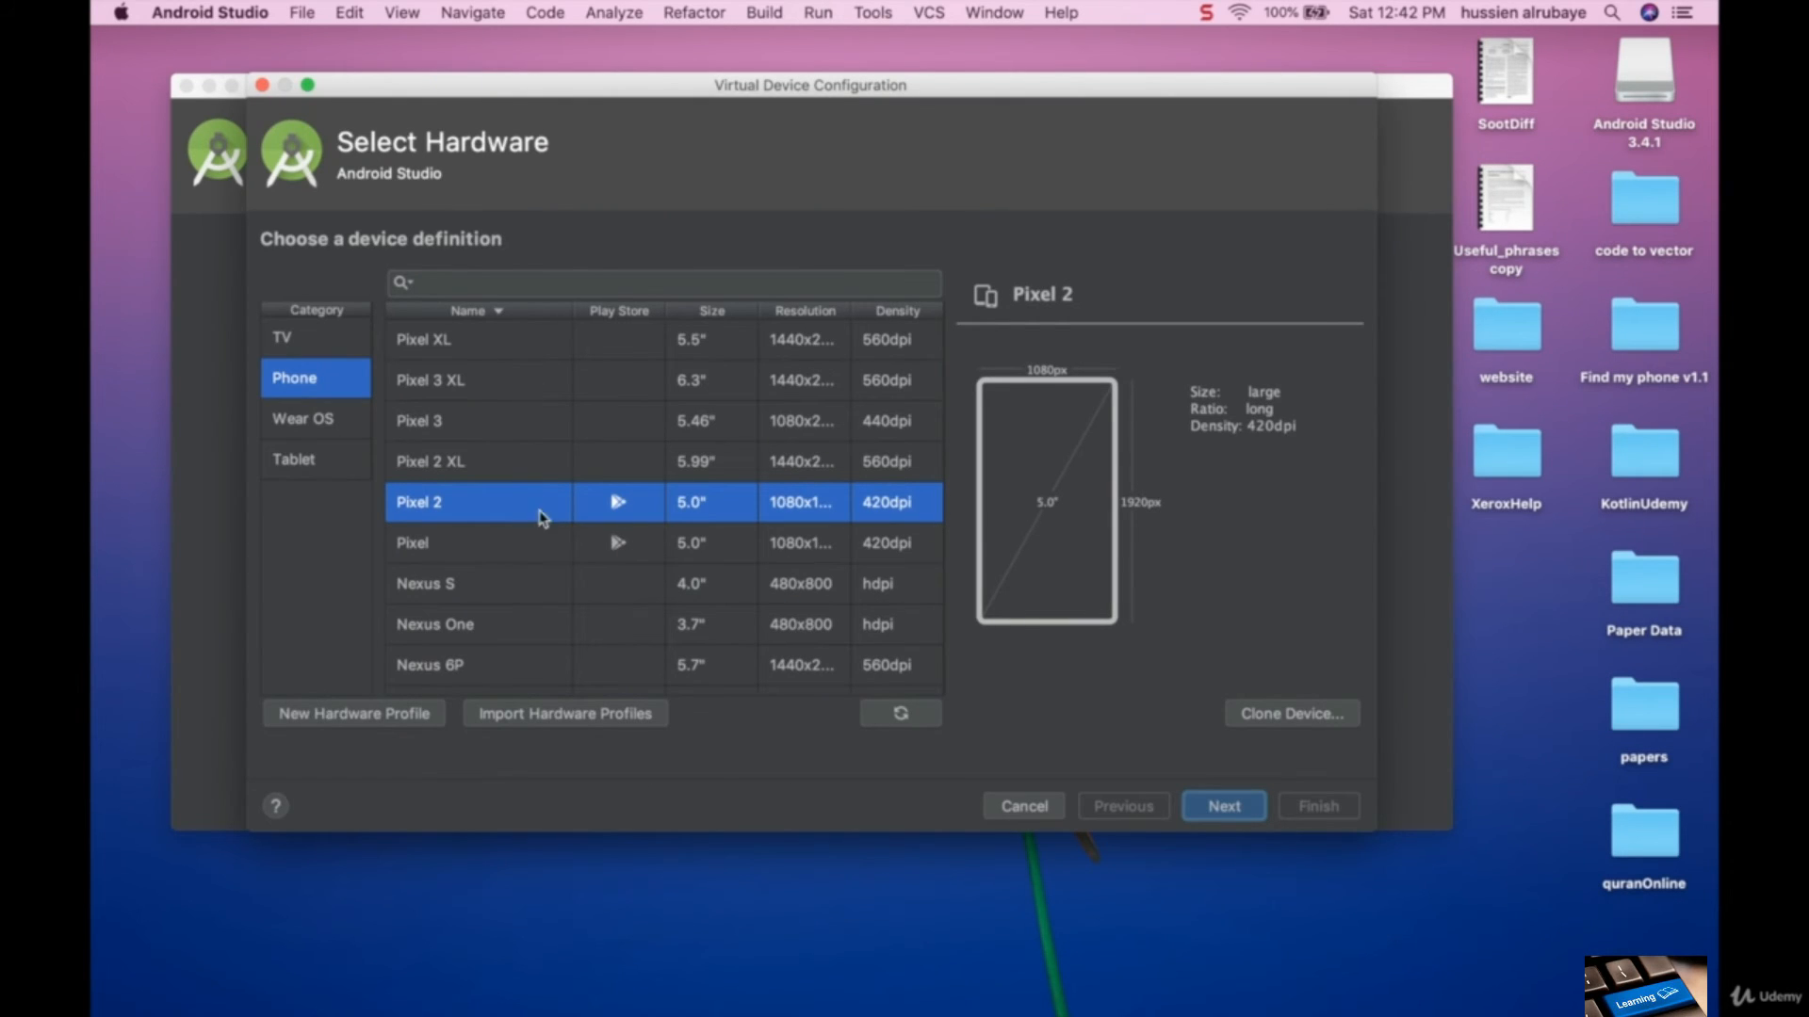
# - Choose the Pixel XL phone as the device hardware and accept the Q system image with API level 29 (x86)
pyautogui.scroll(-2, 523, 583)
pyautogui.scroll(2, 523, 583)
pyautogui.click(471, 342)
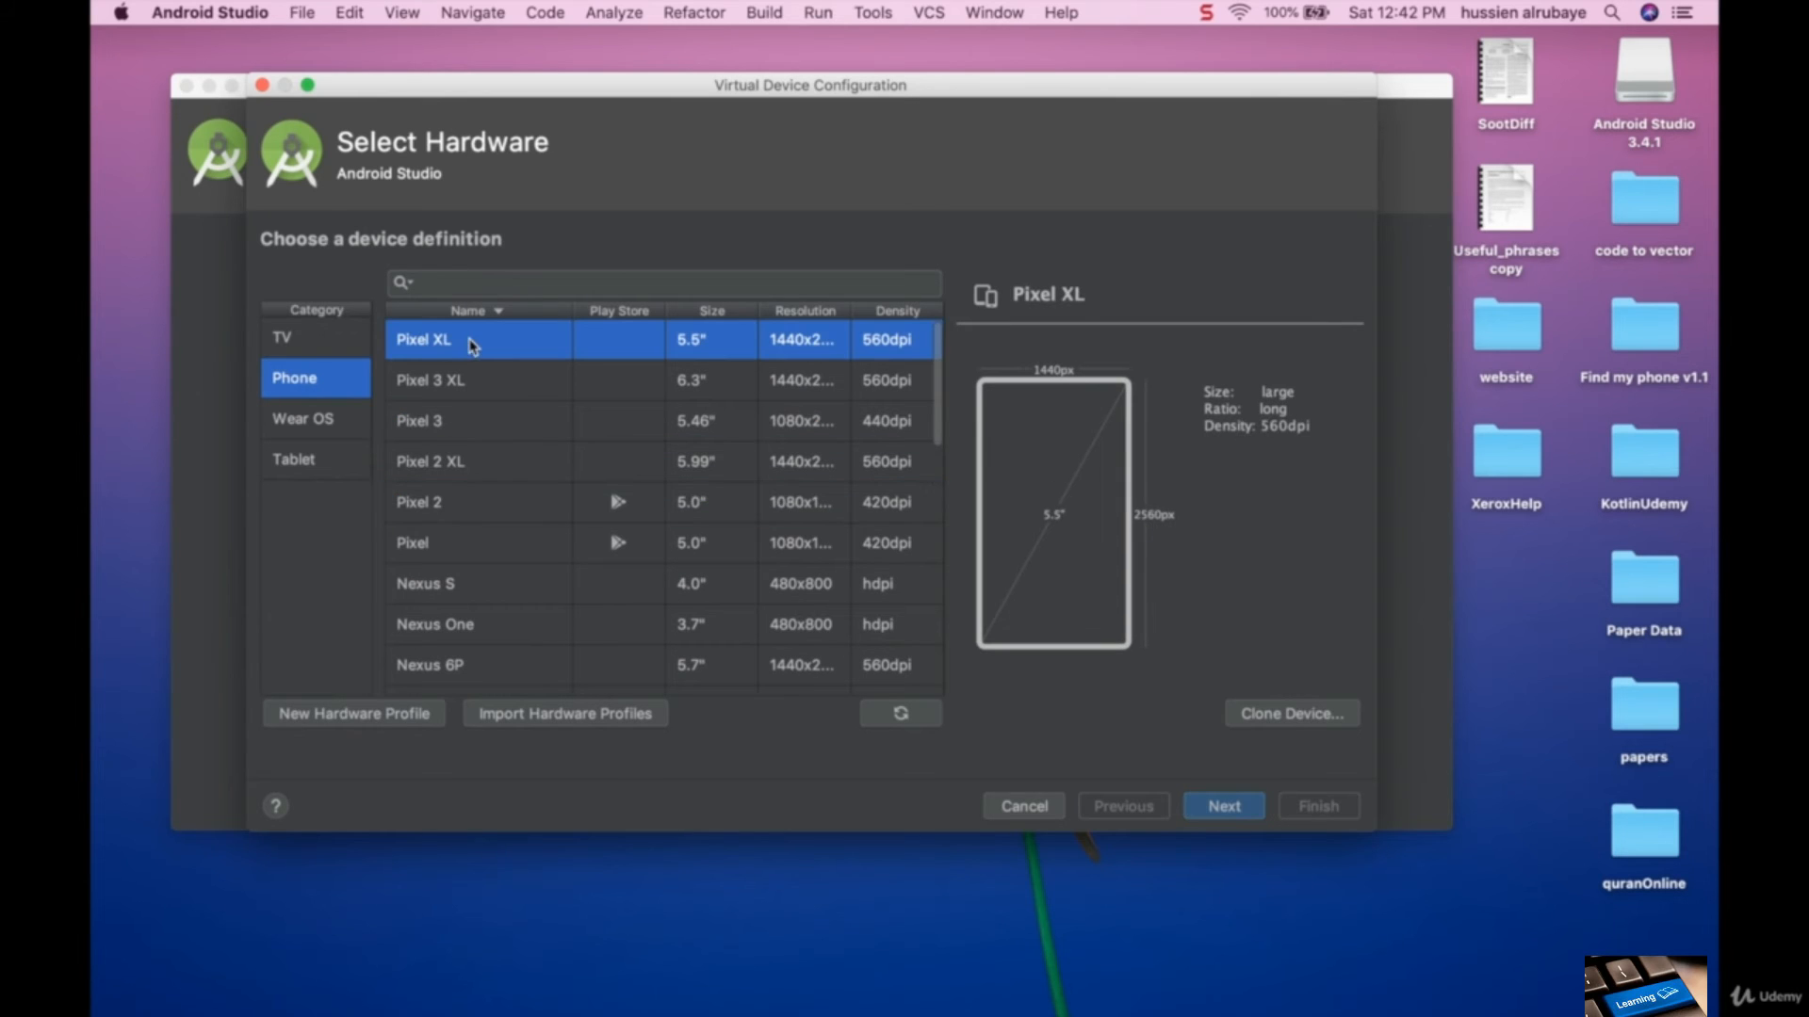
pyautogui.click(1219, 808)
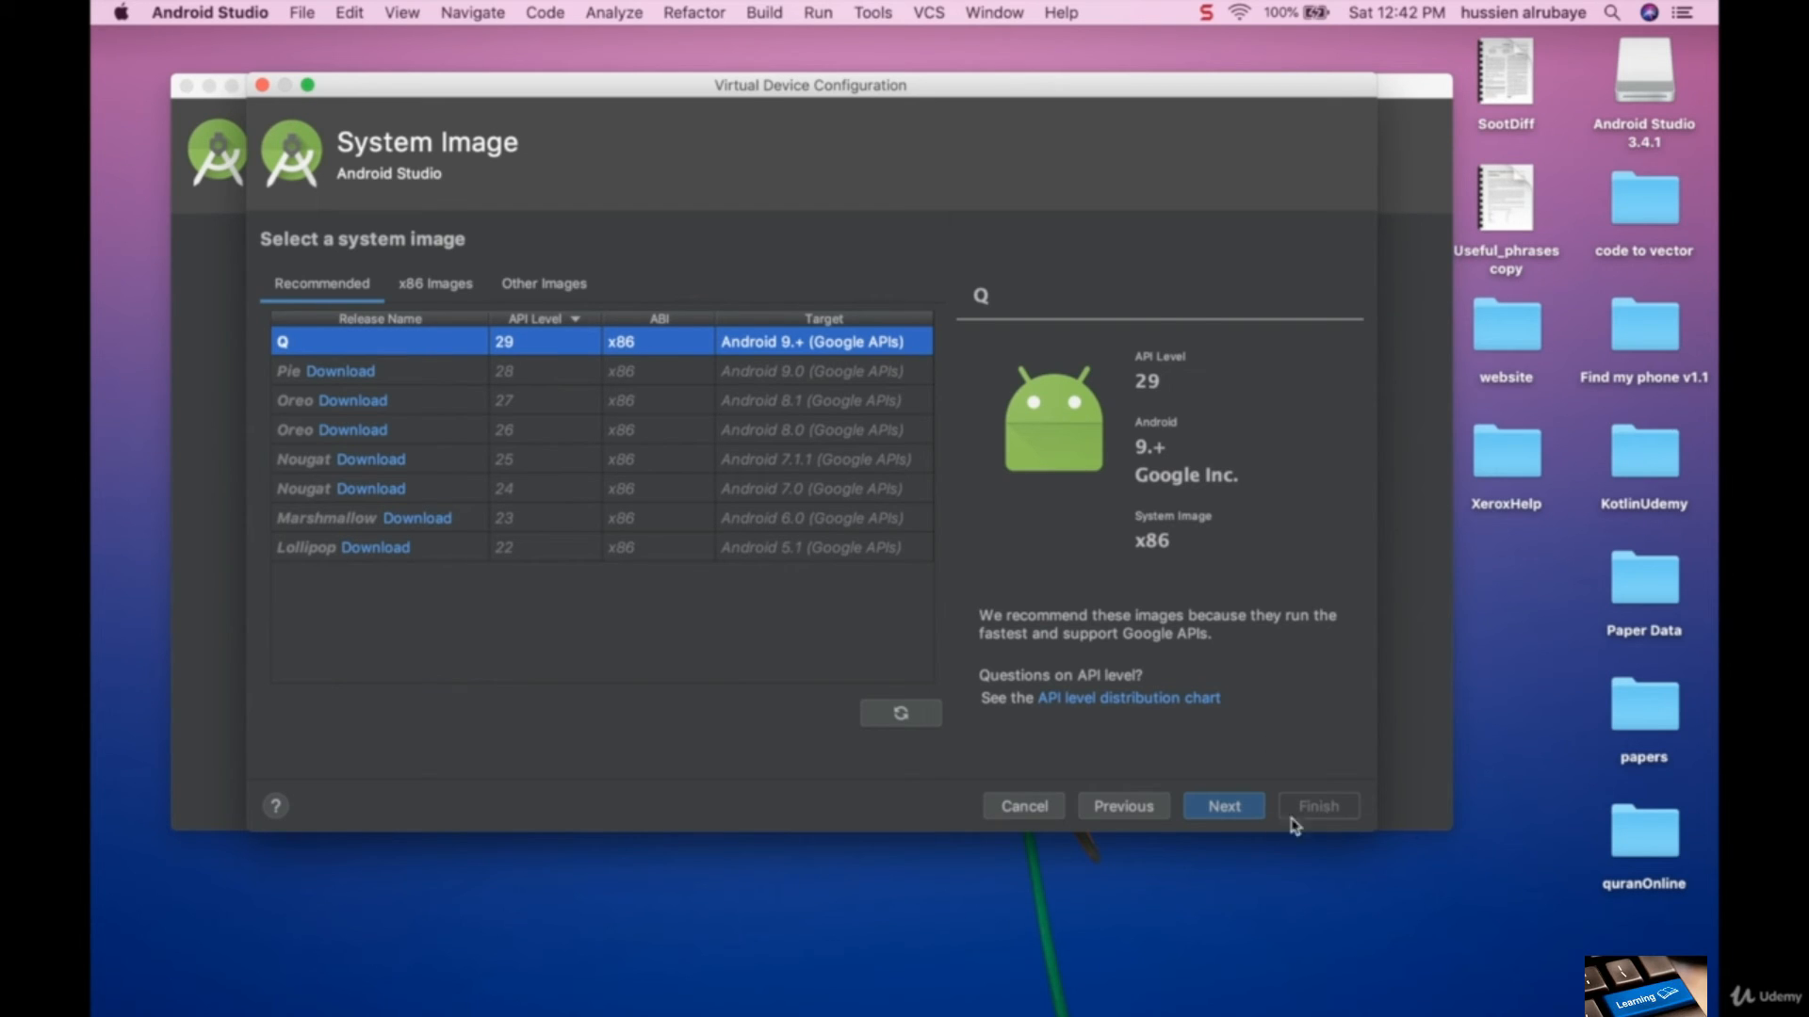
pyautogui.click(1227, 812)
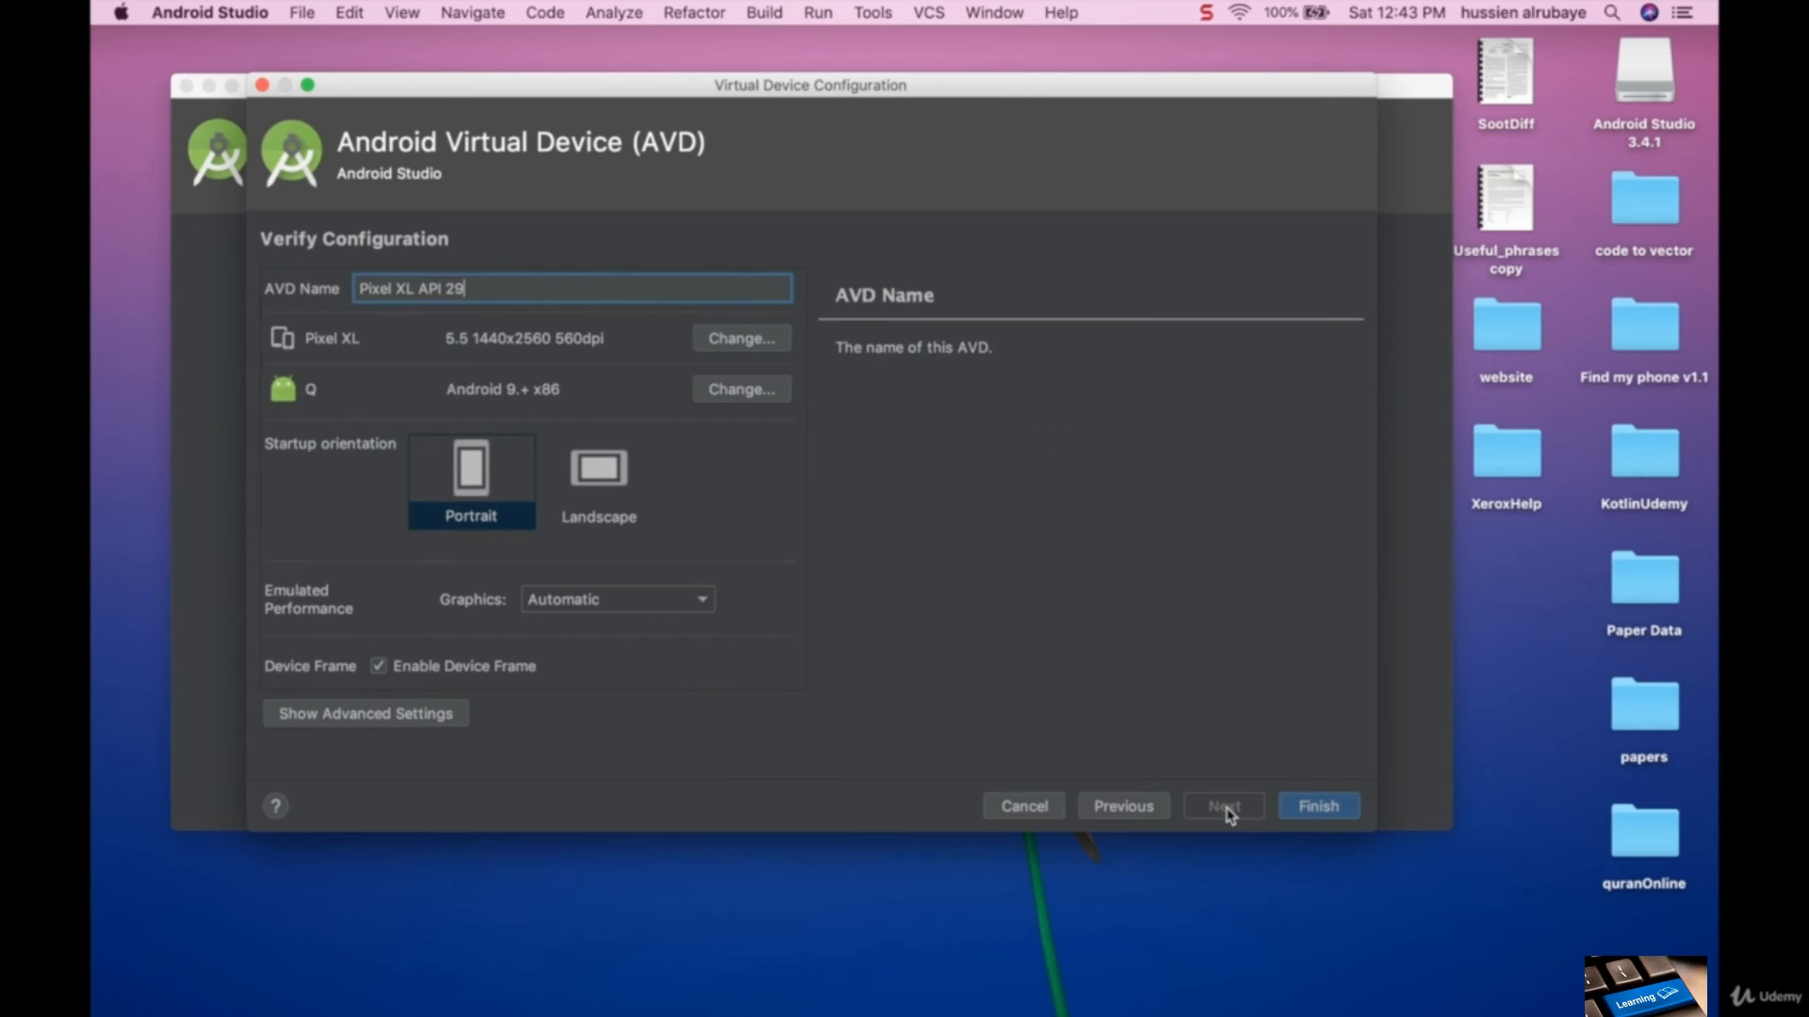
# - Examine the virtual device's advanced settings, including RAM, VM heap, internal storage, SD card and device frame
pyautogui.scroll(-1, 646, 547)
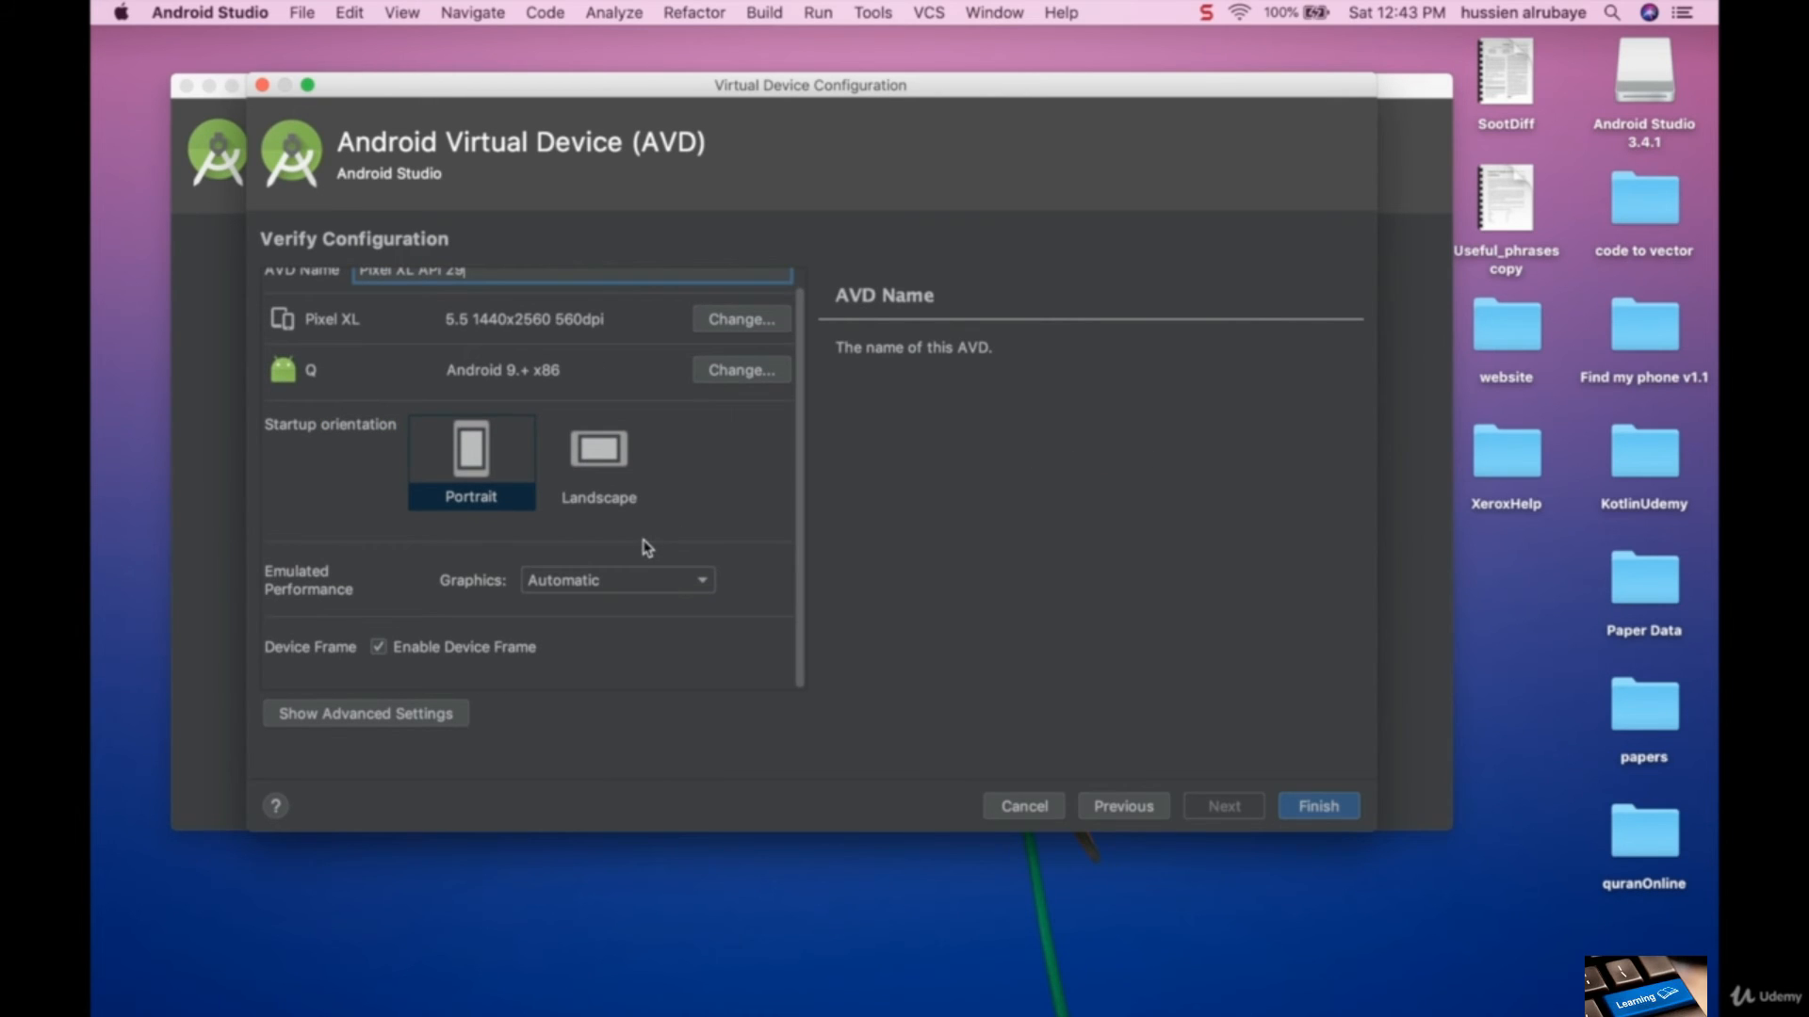
pyautogui.click(399, 711)
pyautogui.scroll(-10, 504, 627)
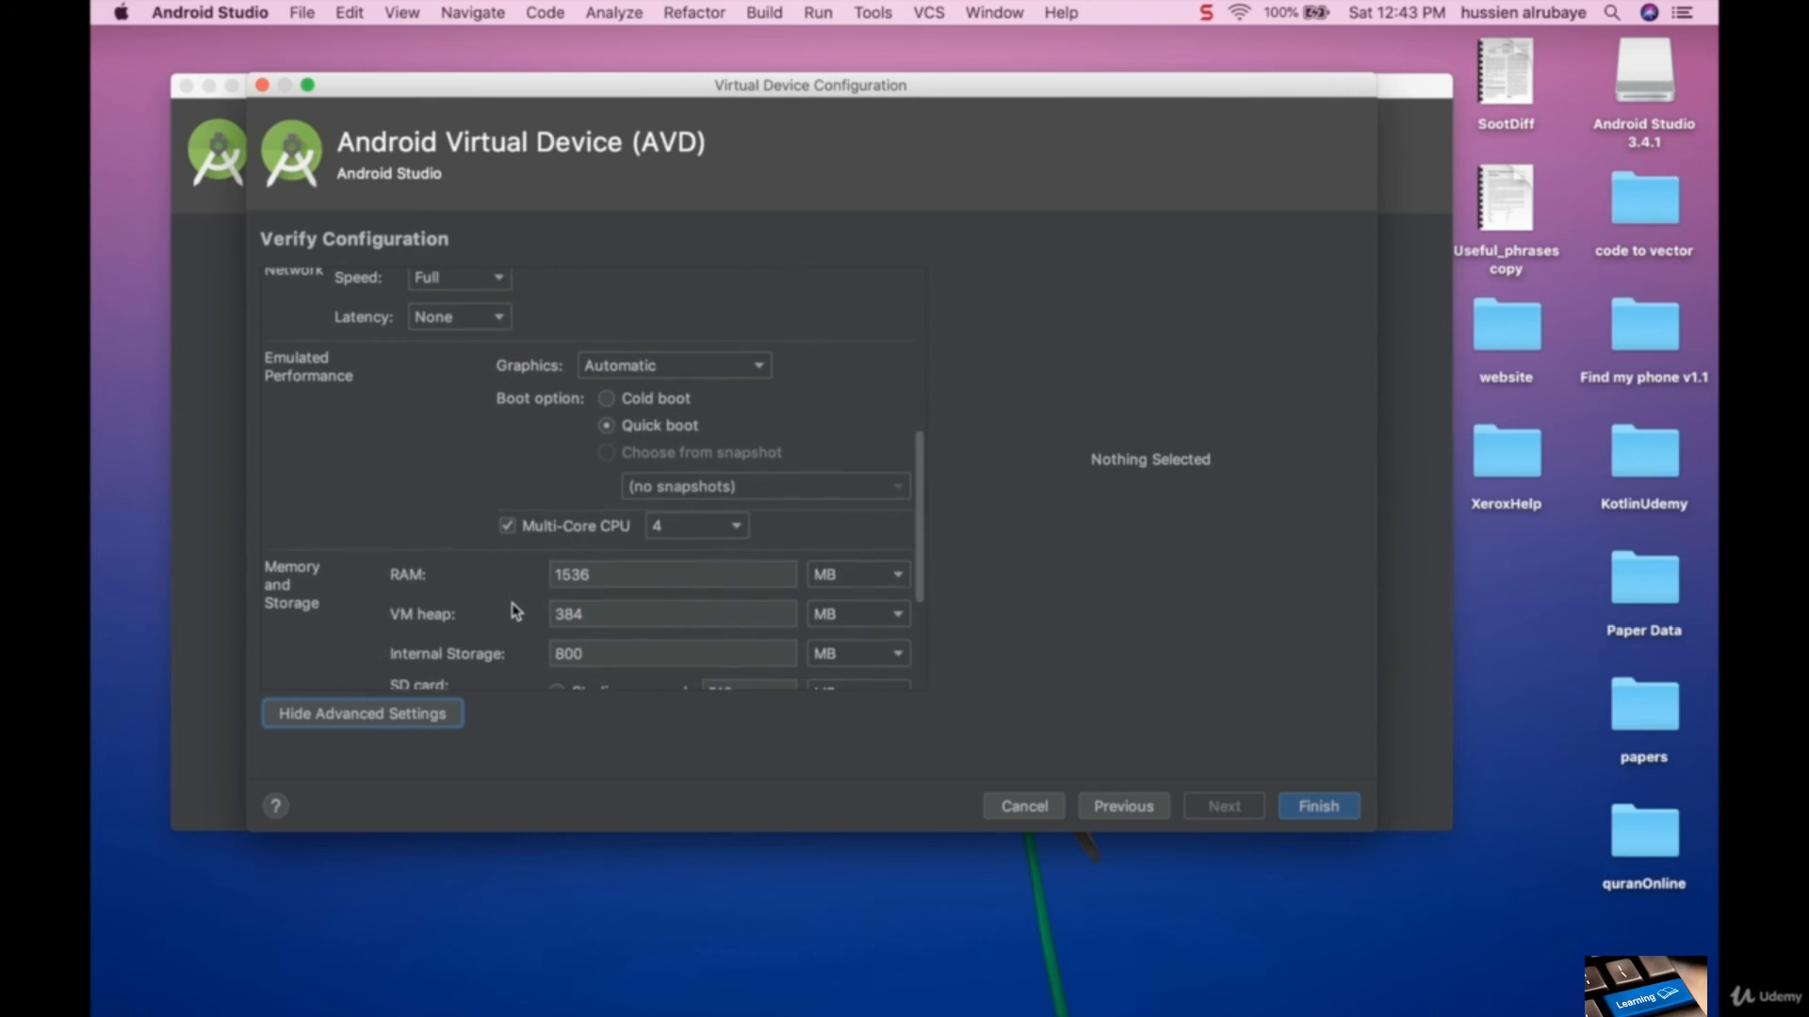
pyautogui.scroll(-5, 515, 611)
pyautogui.click(626, 484)
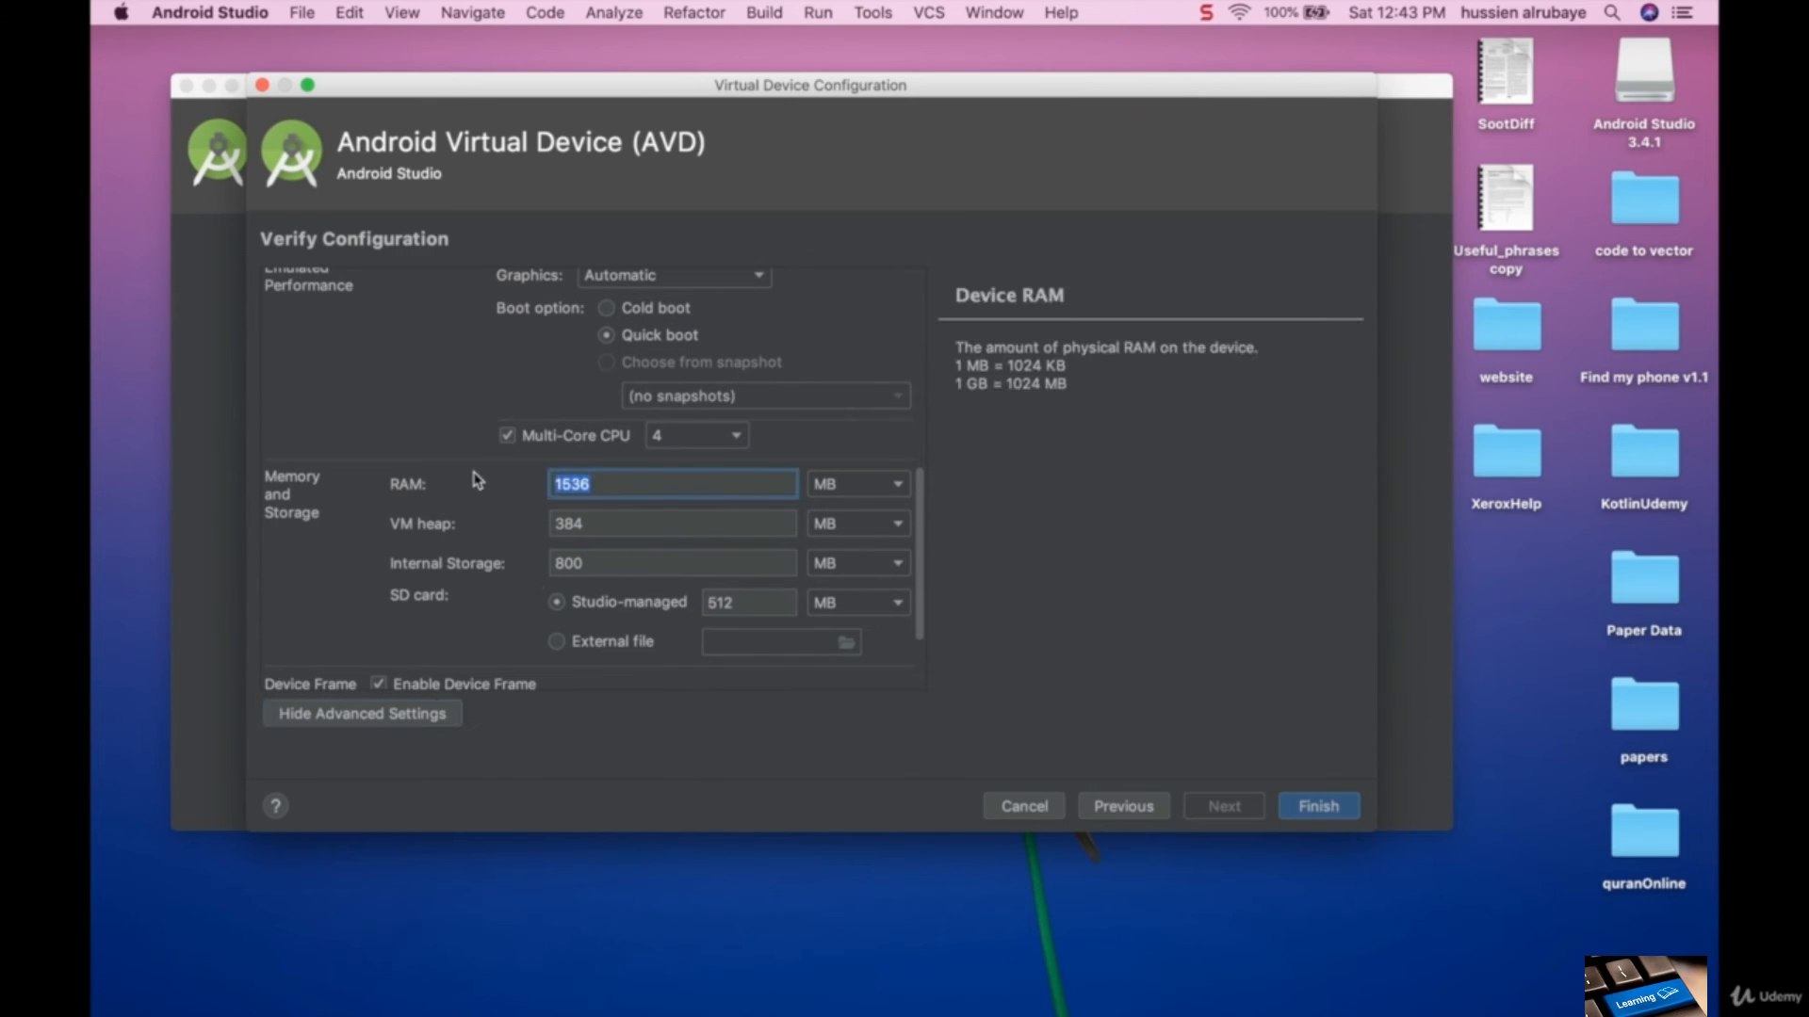
pyautogui.click(606, 524)
pyautogui.scroll(-1, 615, 607)
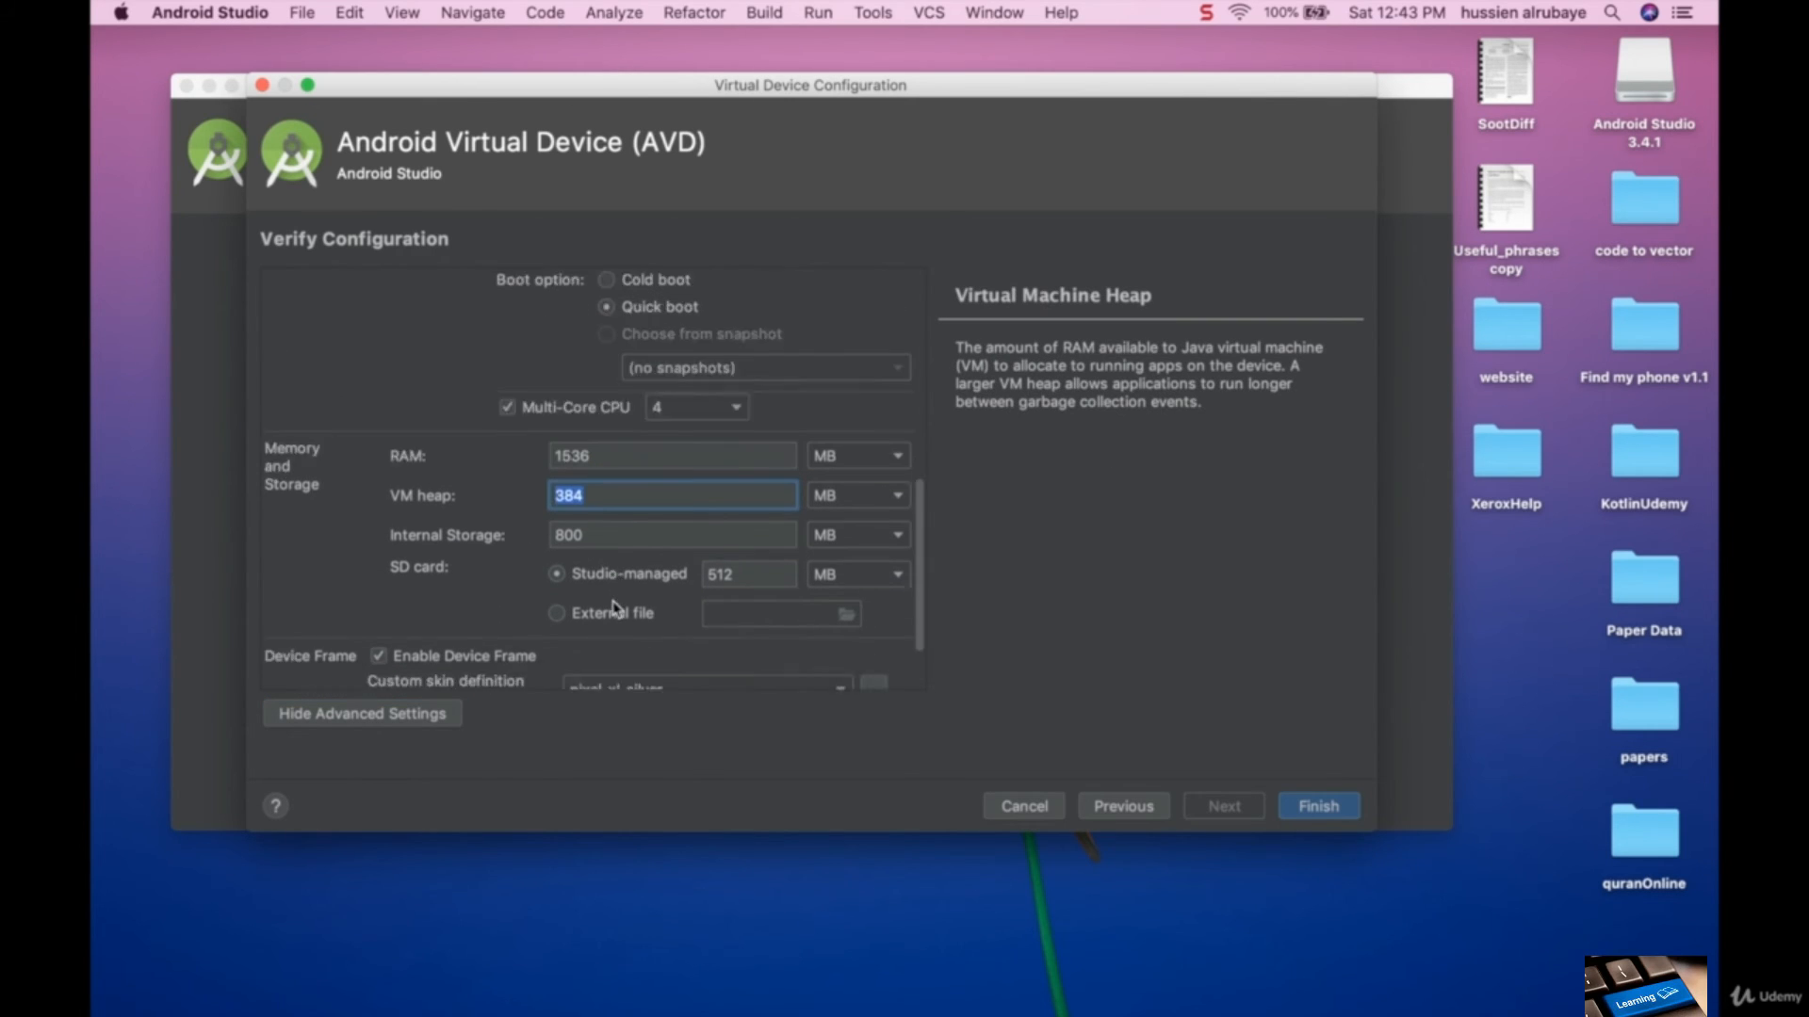
pyautogui.scroll(-3, 614, 608)
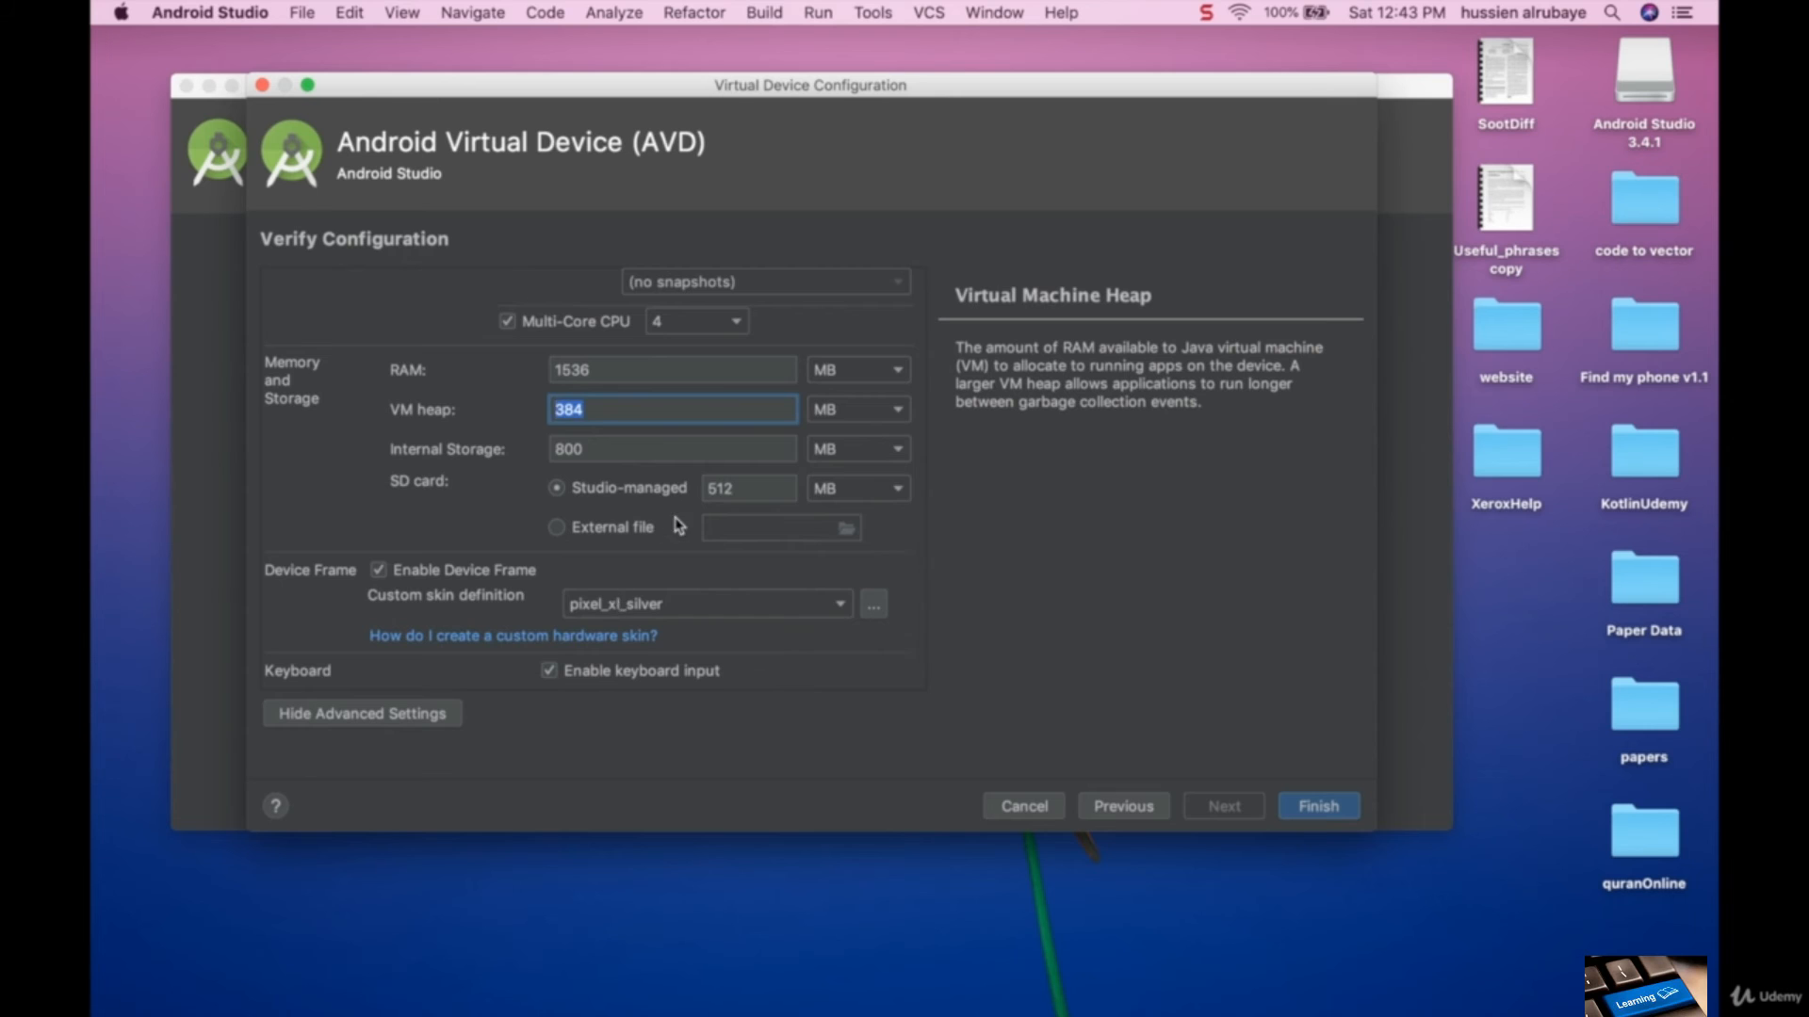
pyautogui.scroll(10, 678, 525)
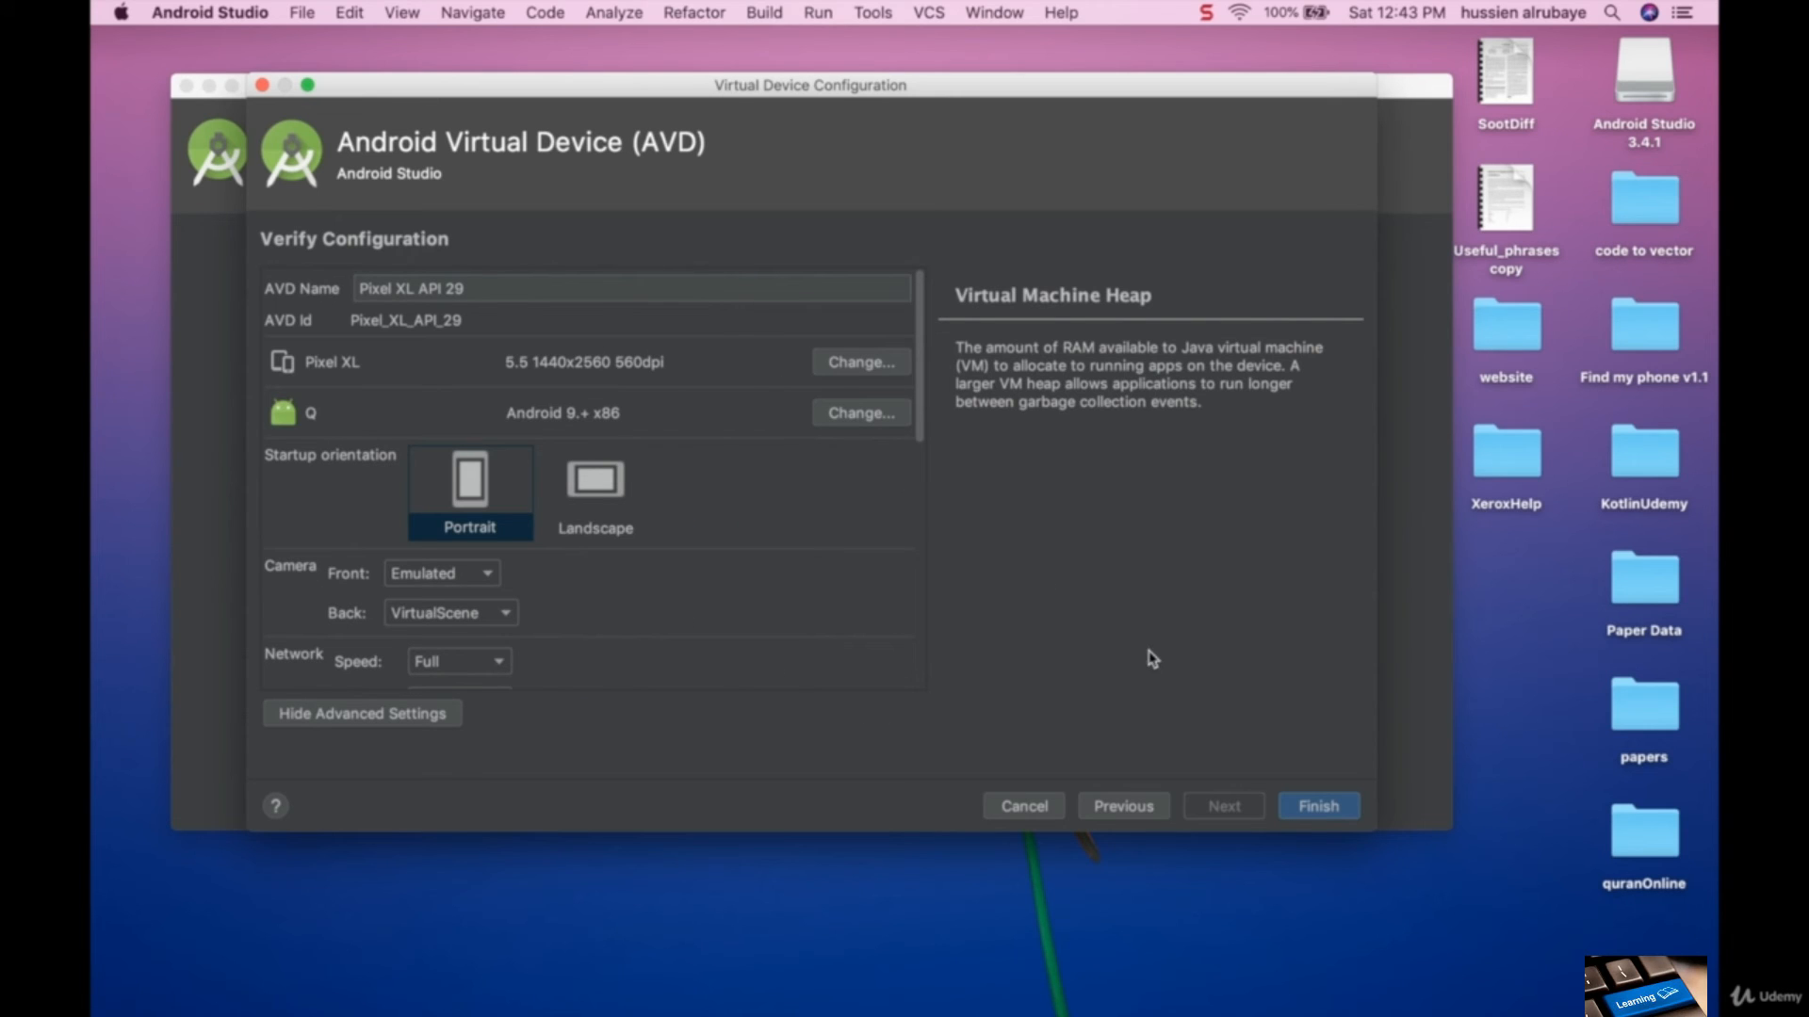
# - Finish creating the Pixel XL API 29 virtual device and launch it in the emulator
pyautogui.click(1326, 812)
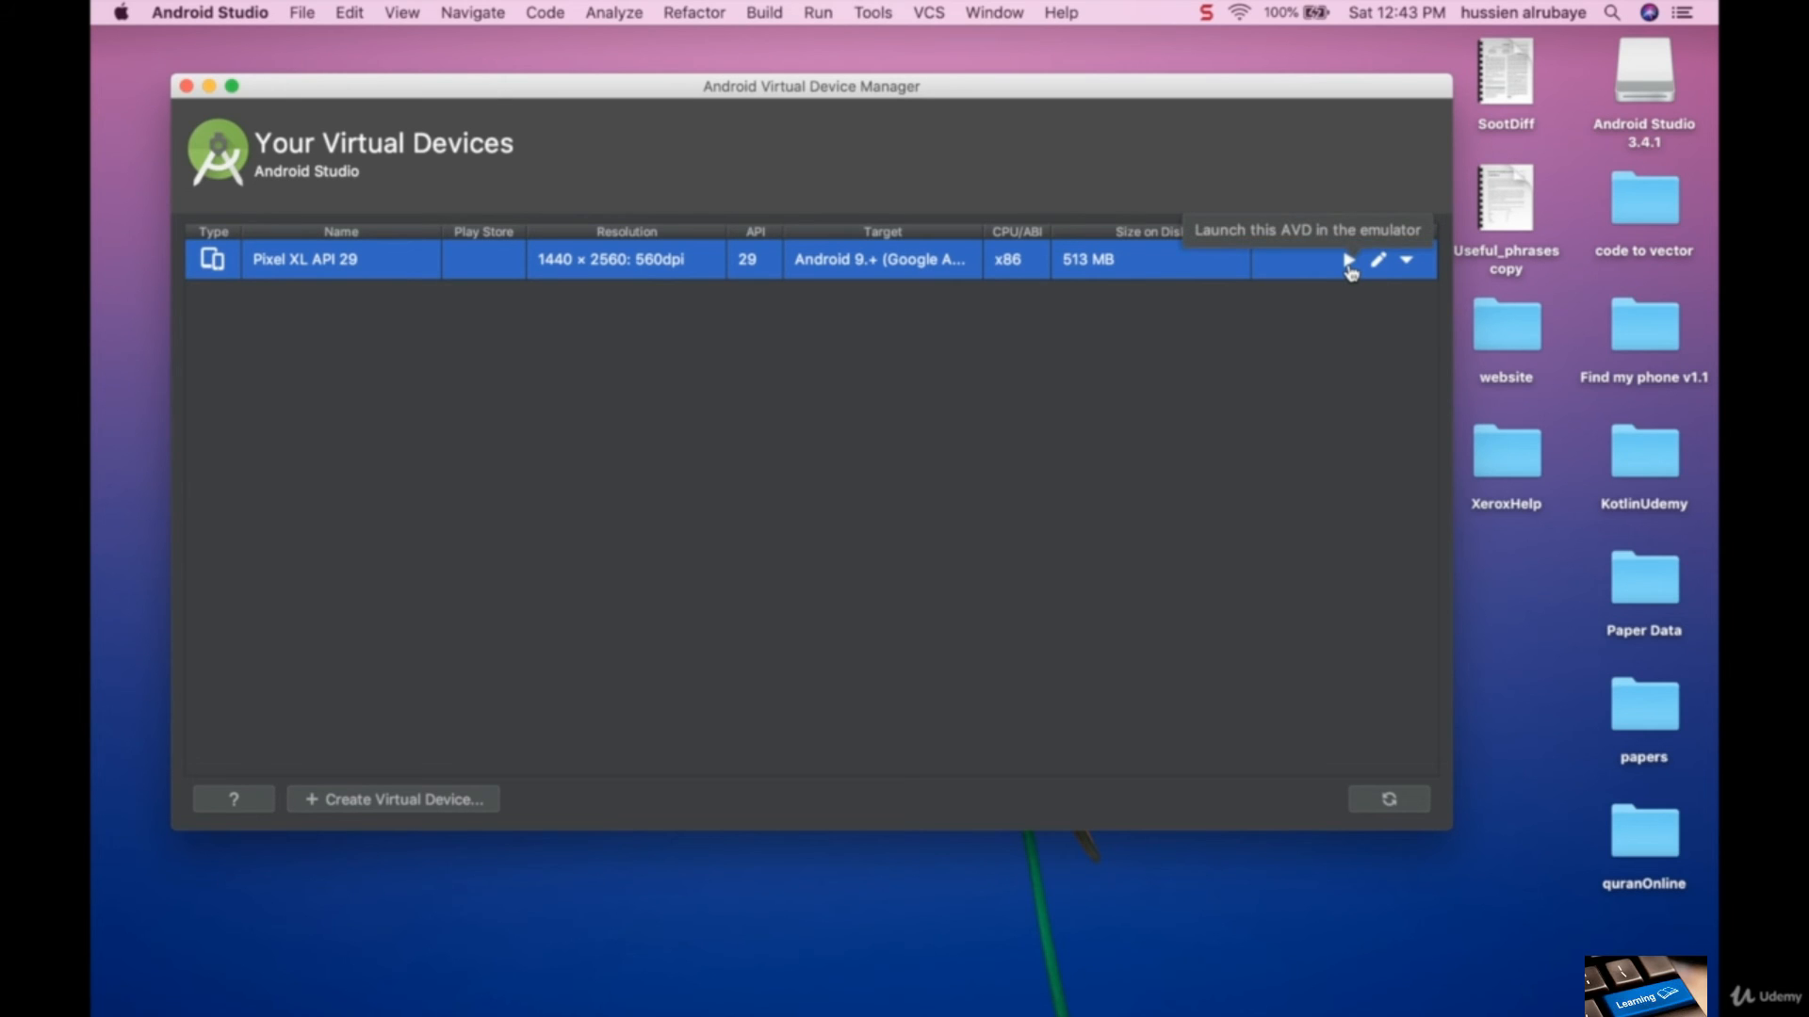
pyautogui.click(1349, 261)
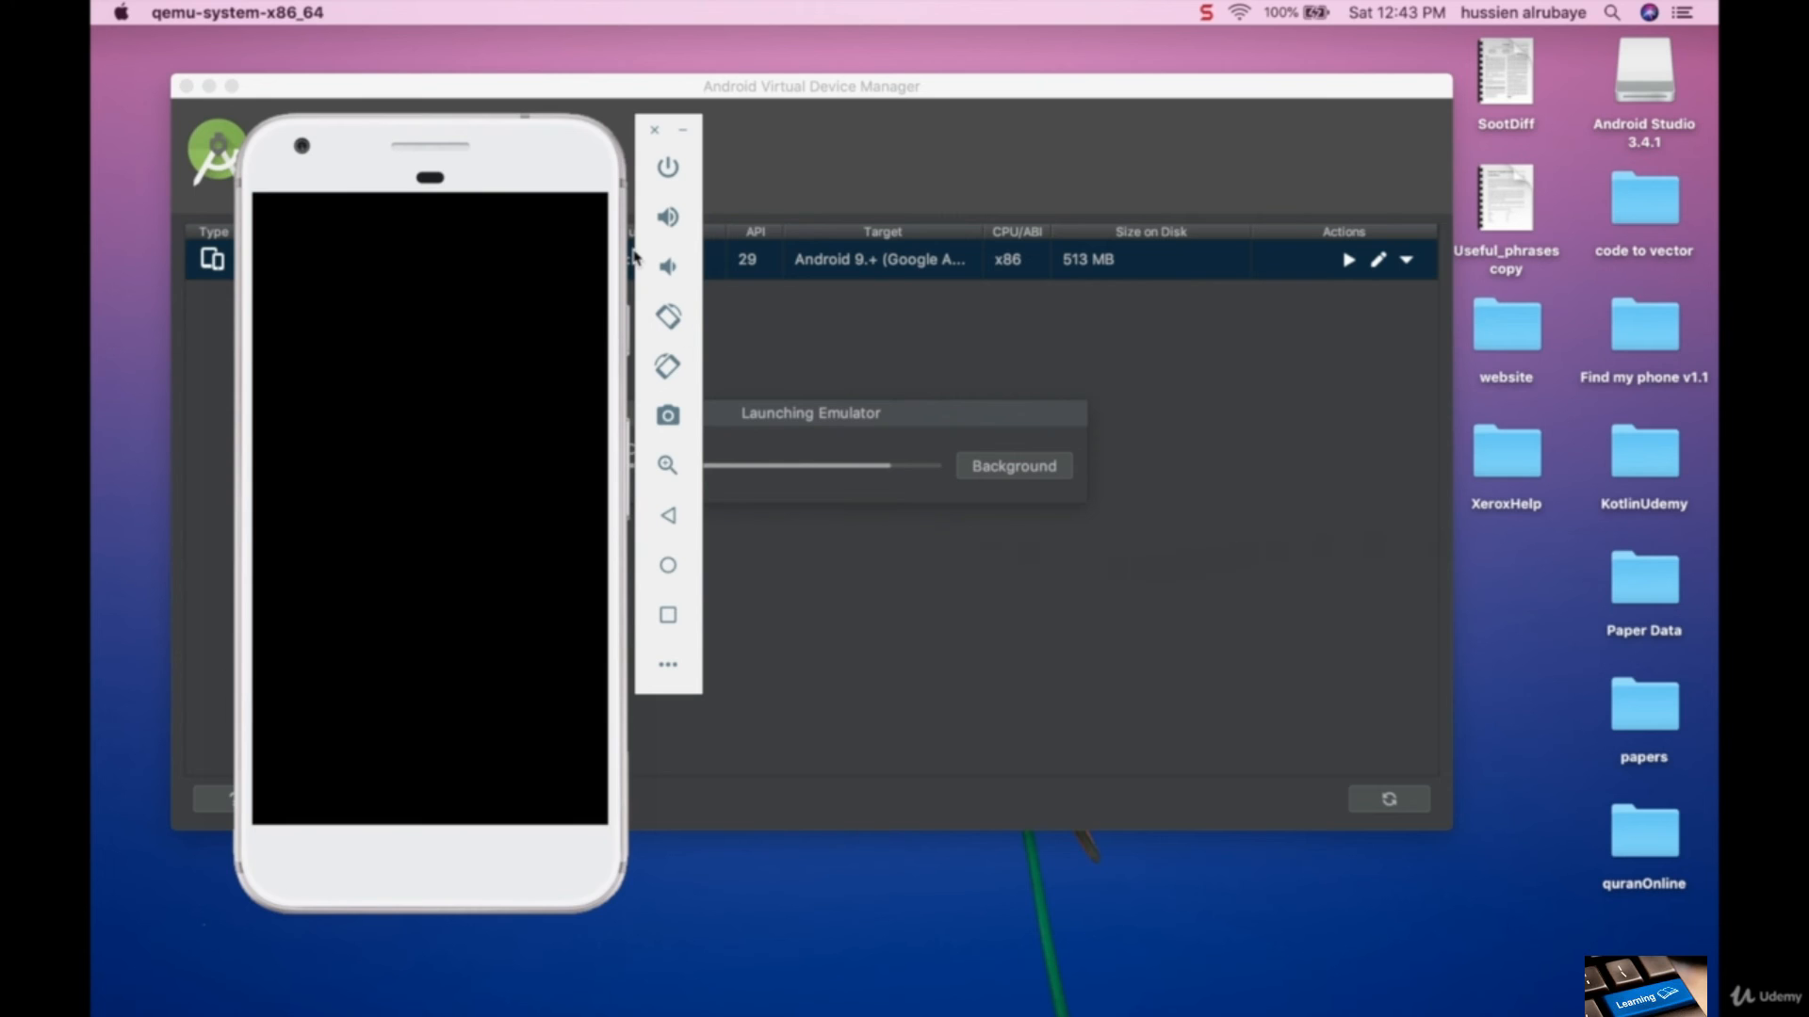
# - Close the Virtual Device Manager and arrange the emulator and the Android Studio welcome window side by side
pyautogui.moveTo(483, 155); pyautogui.dragTo(525, 115)
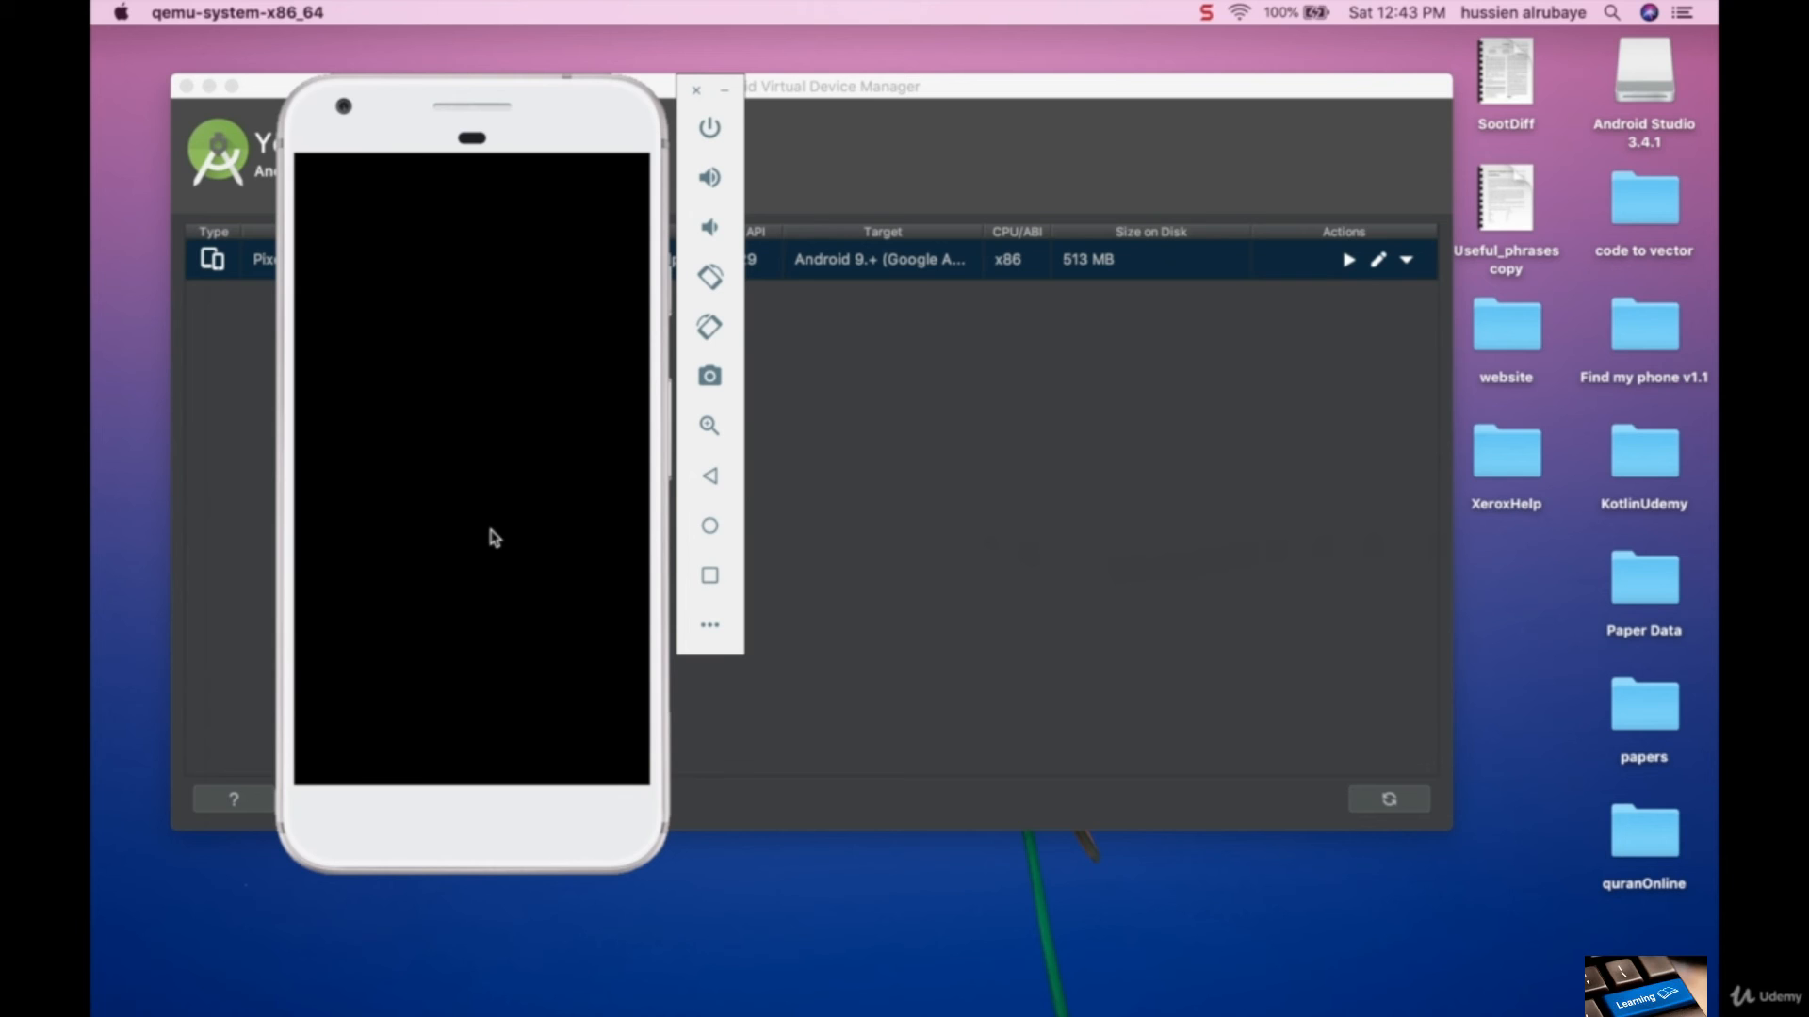
pyautogui.click(188, 87)
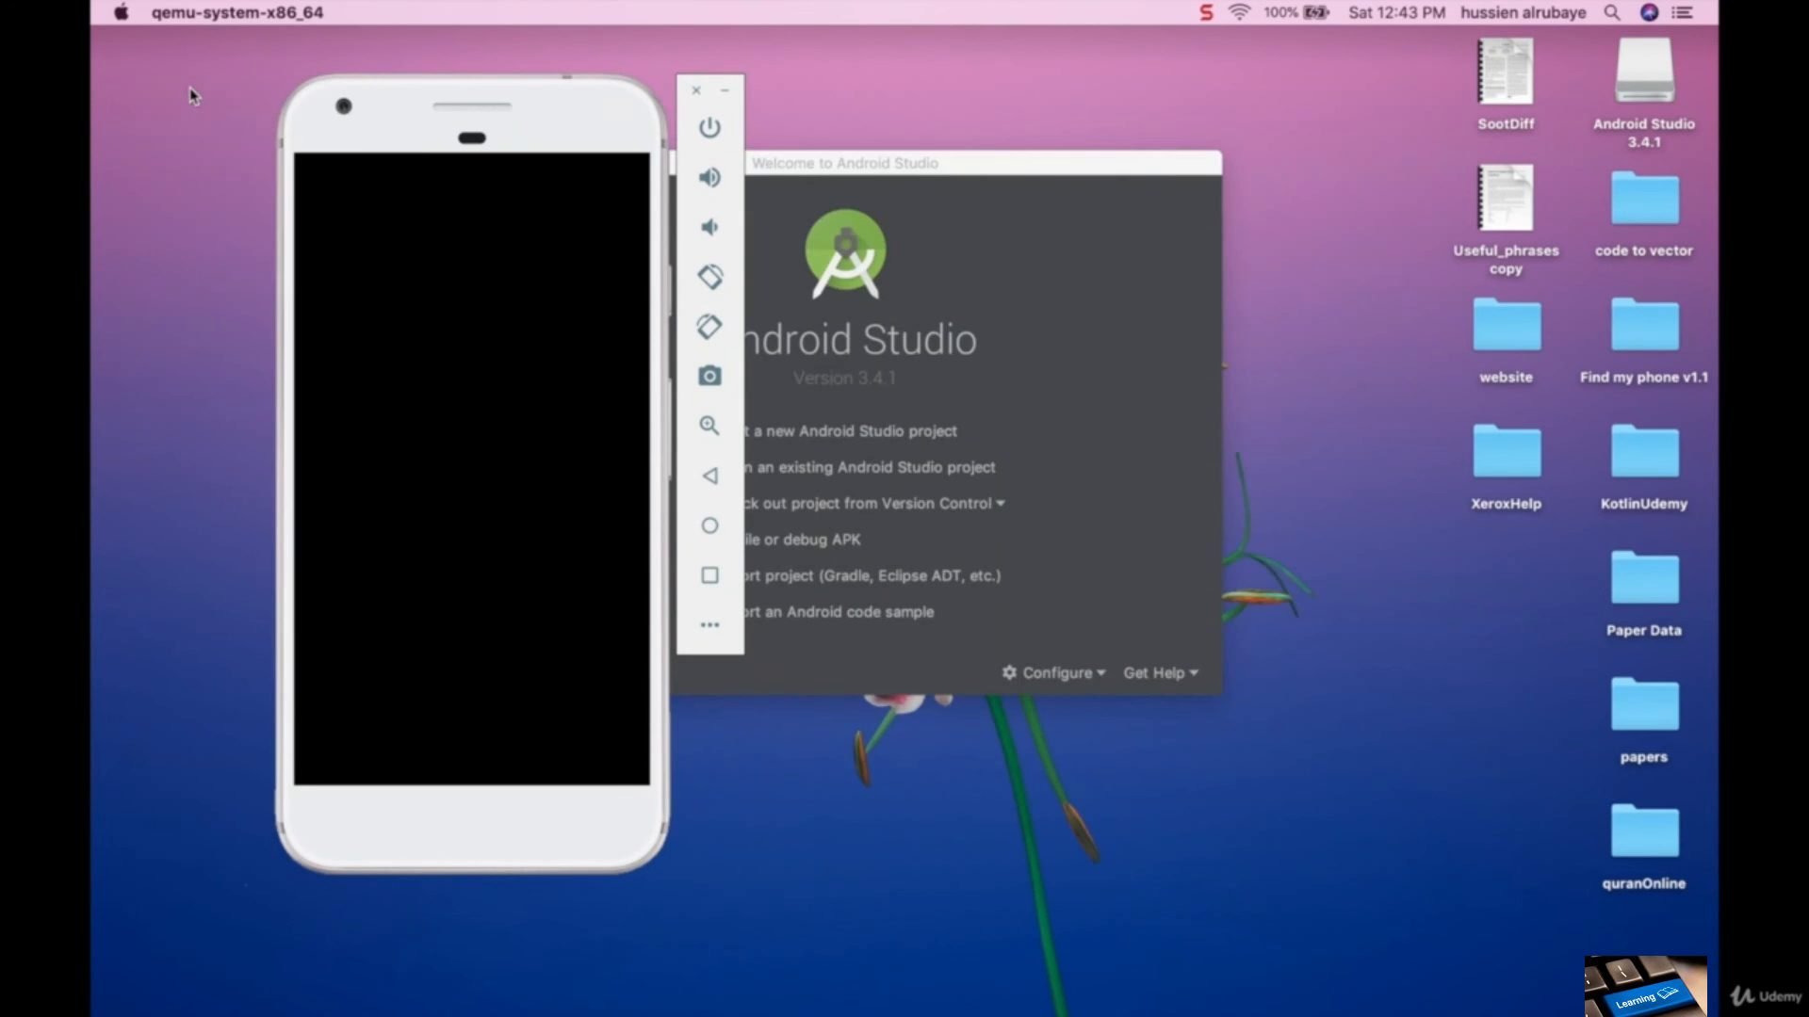
pyautogui.moveTo(878, 165); pyautogui.dragTo(1195, 168)
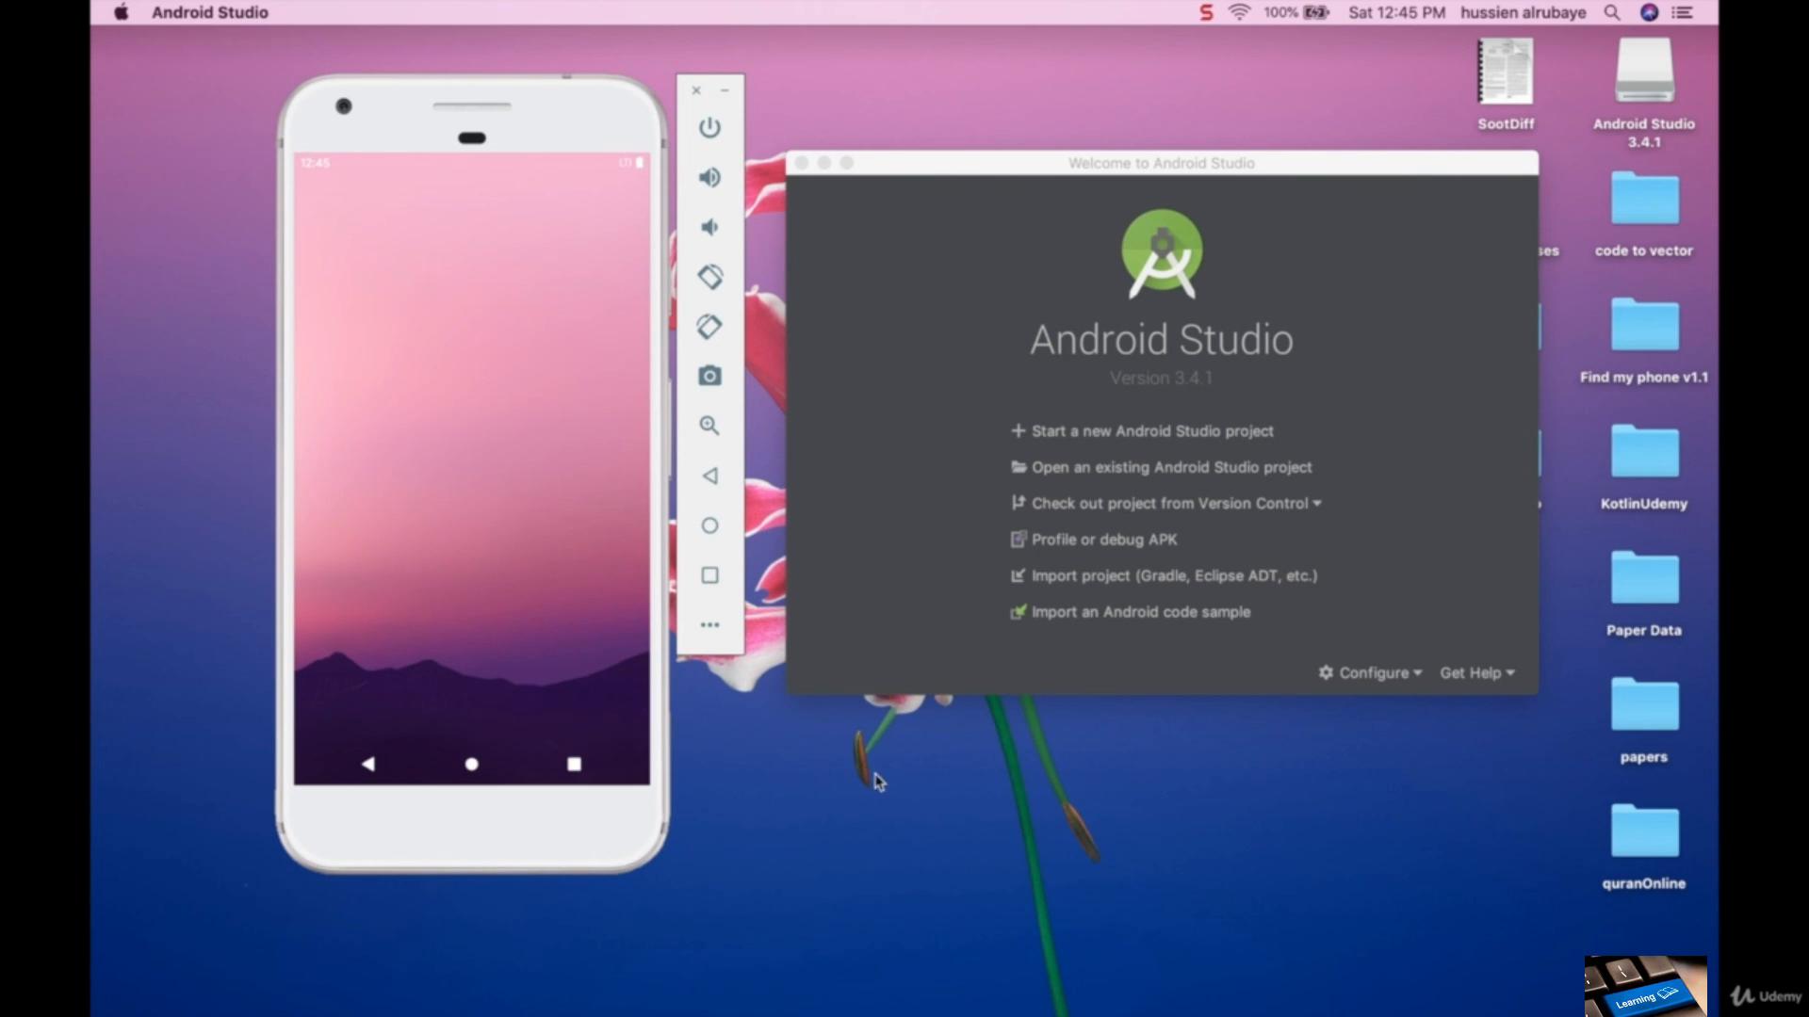
# - Go to the emulated phone's home screen and browse it with swipes up and down
pyautogui.click(474, 767)
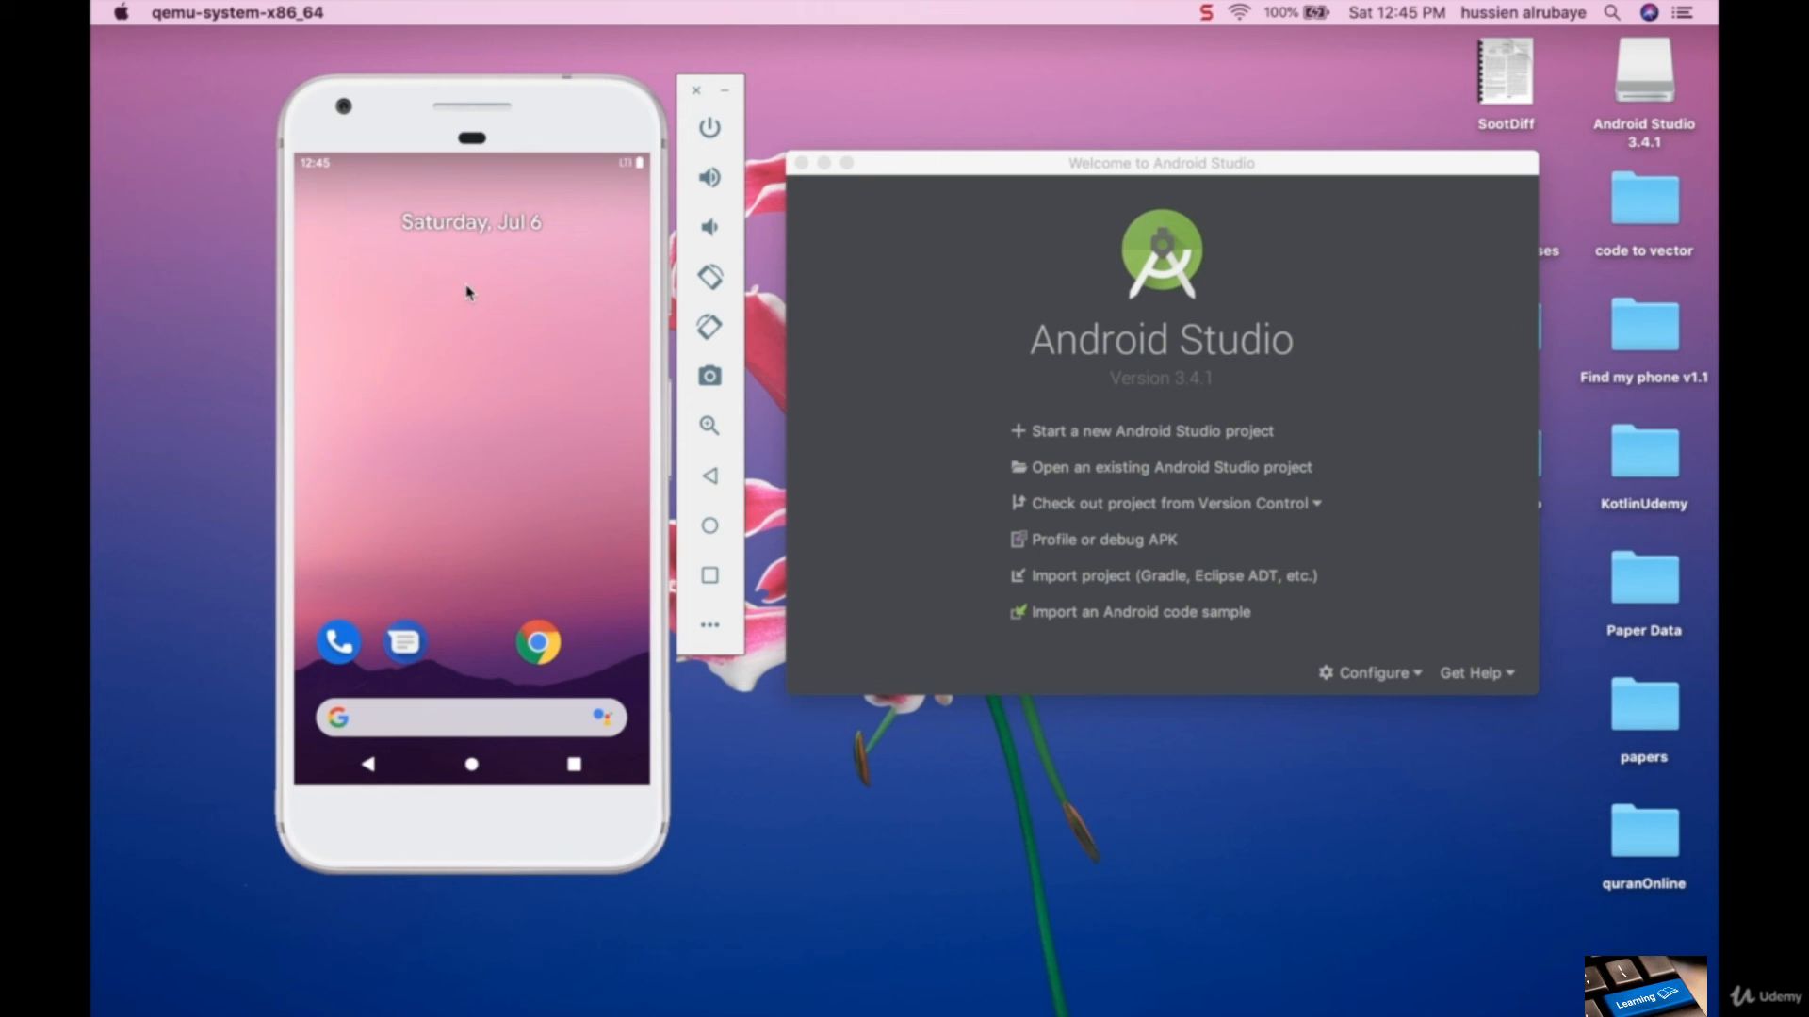
pyautogui.scroll(-5, 466, 292)
pyautogui.scroll(5, 466, 292)
pyautogui.moveTo(467, 648); pyautogui.dragTo(444, 859)
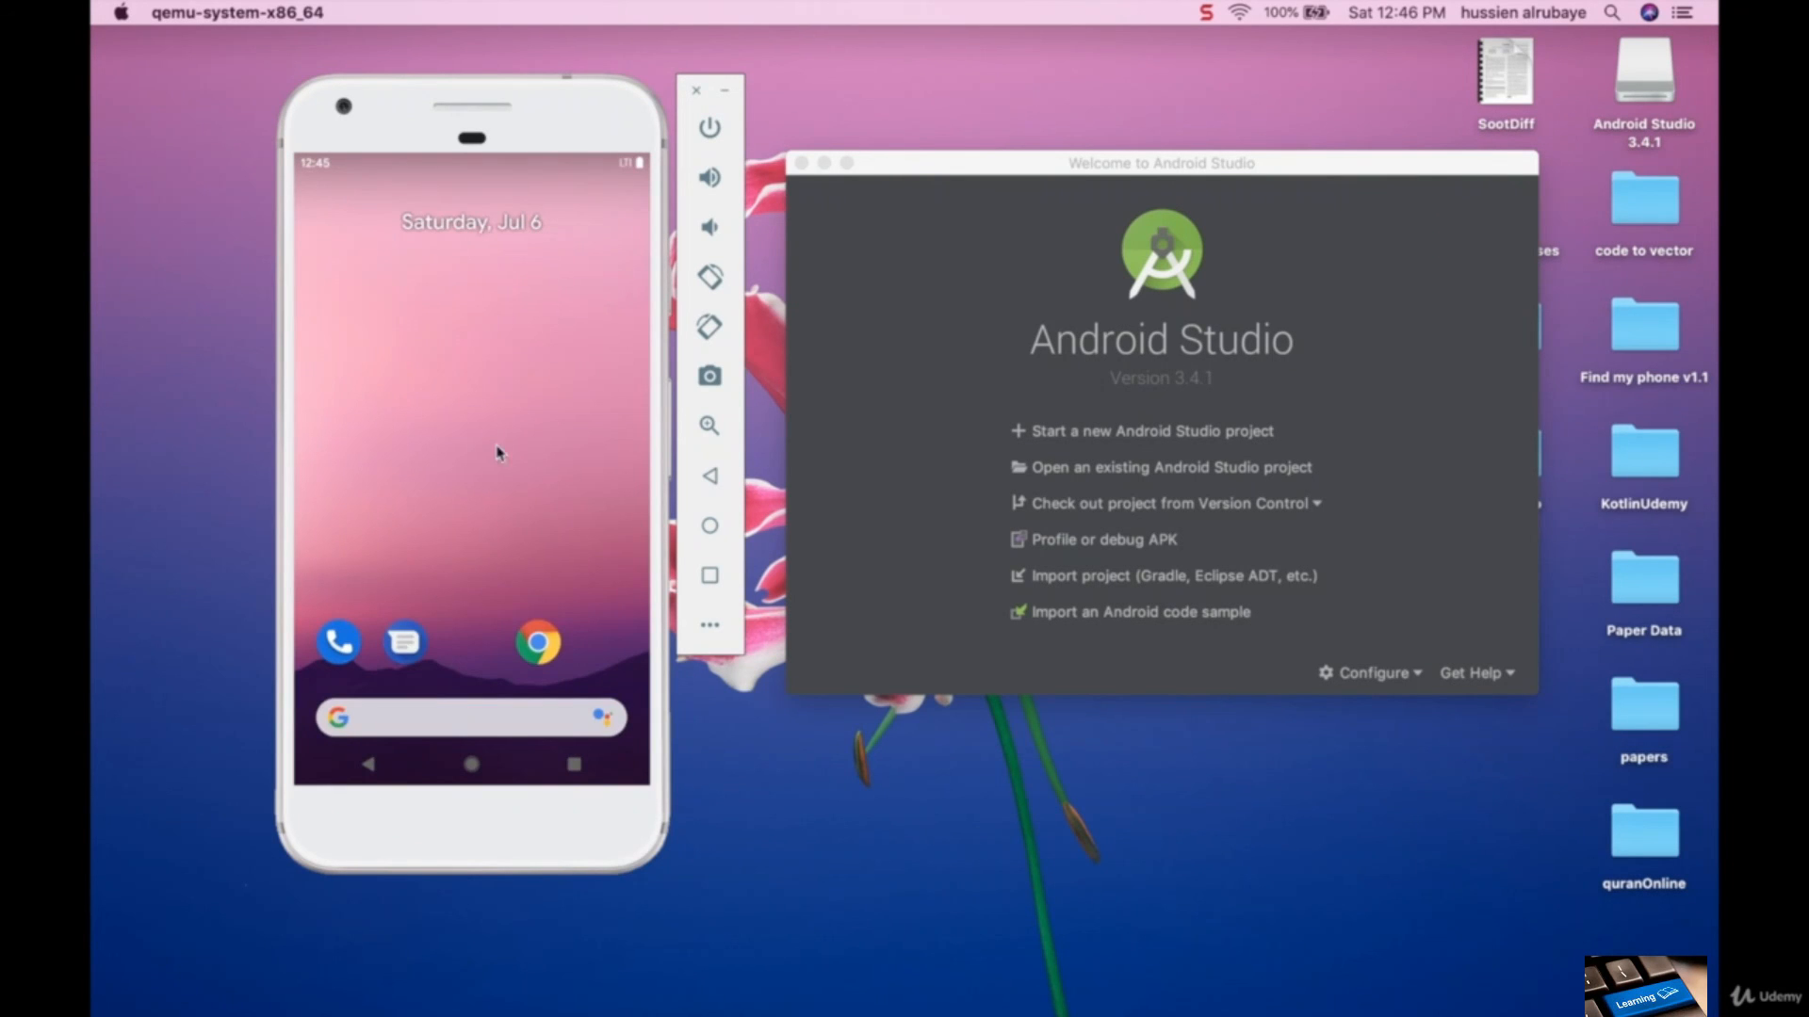